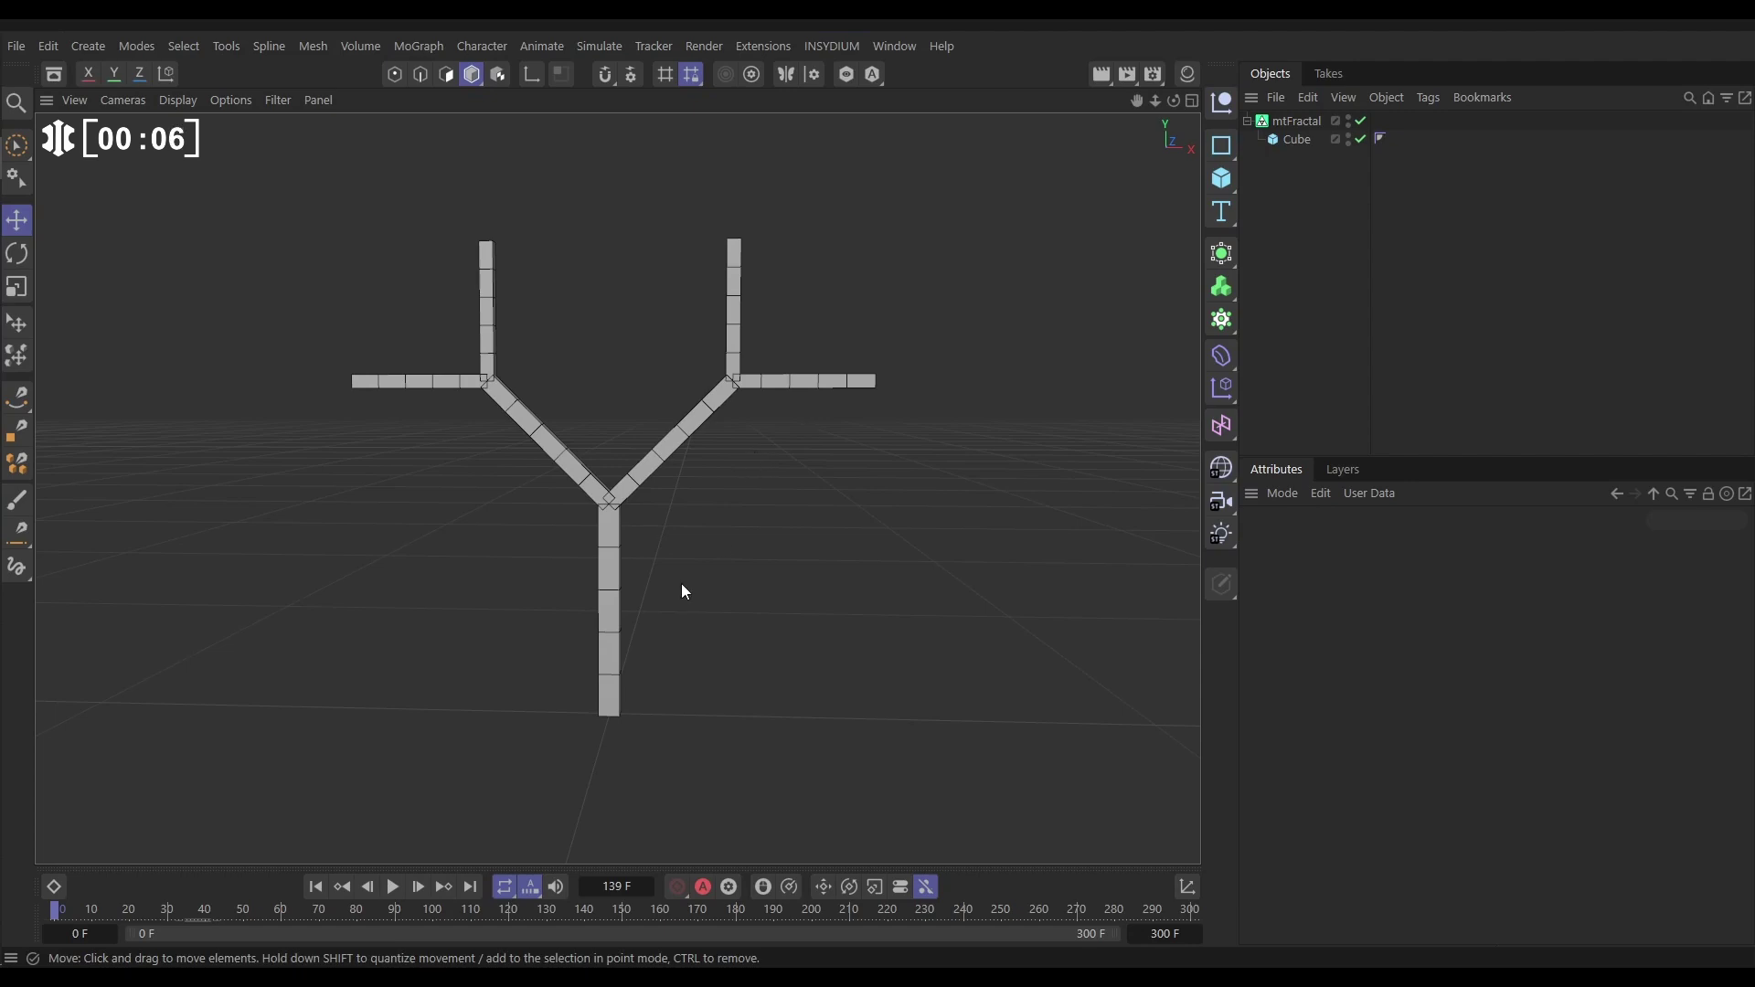
Toggle mtFractal off and back on, then select it to show its Steps 3, Branches 2 settings
{"action": "left_click", "coordinate": [1361, 120]}
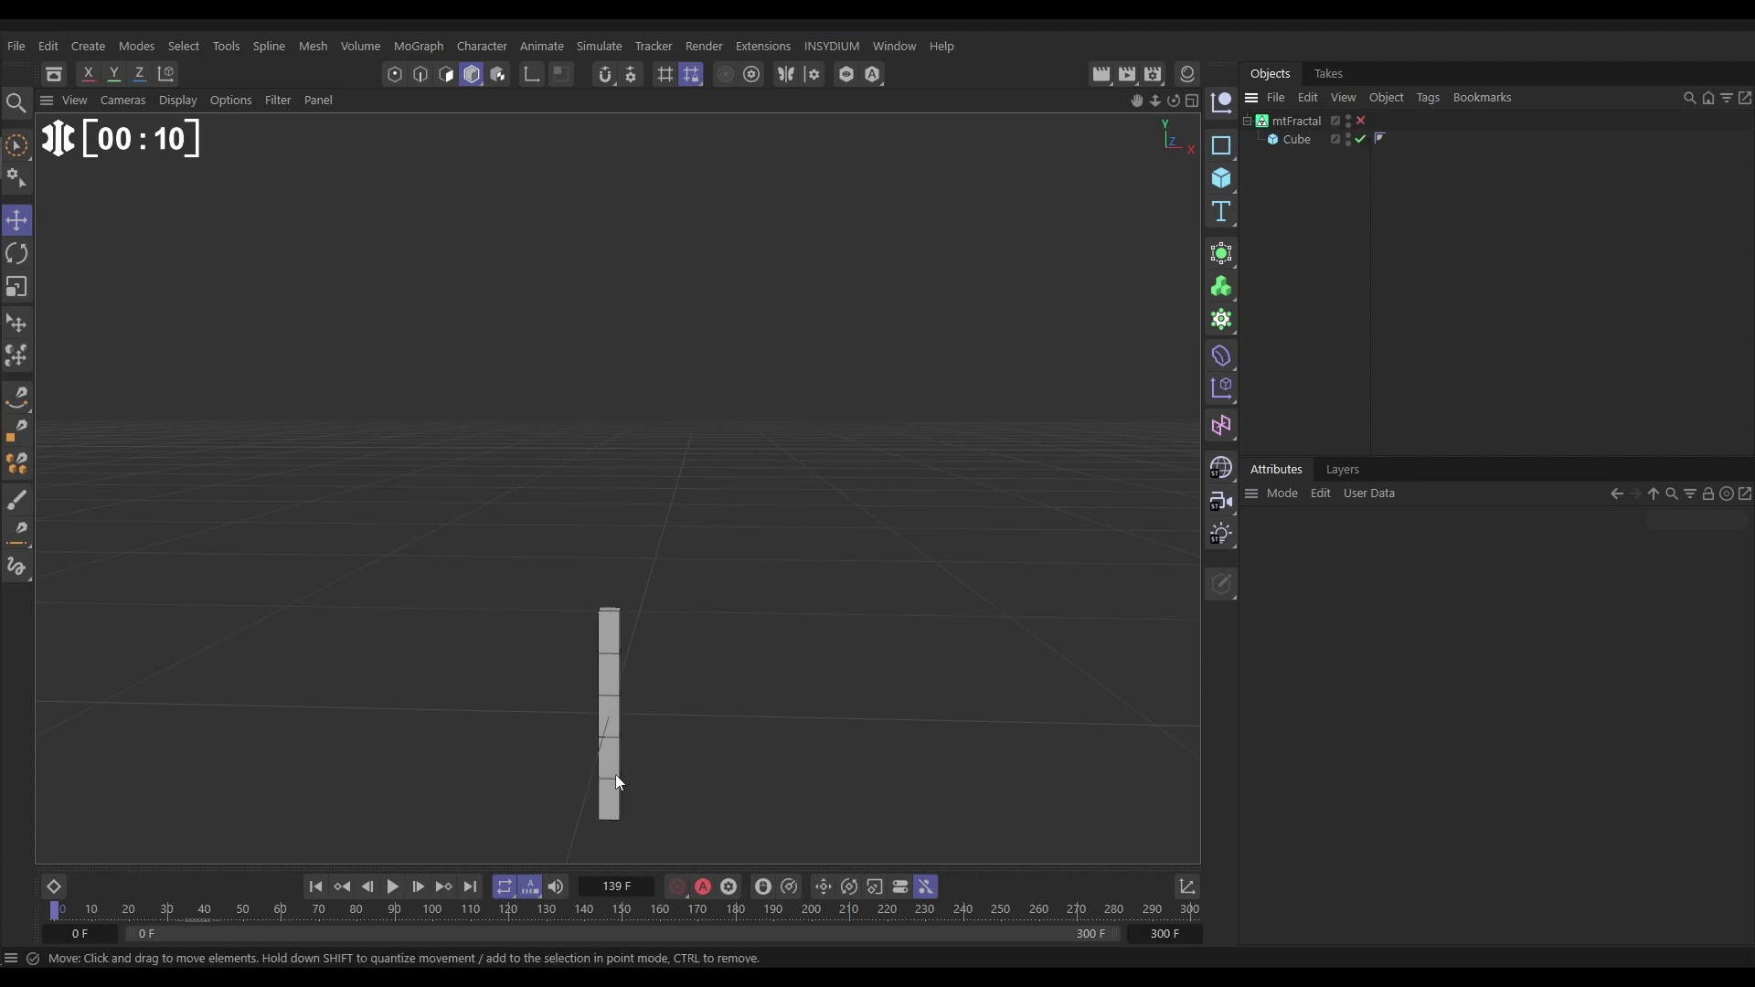
{"action": "left_click", "coordinate": [1360, 121]}
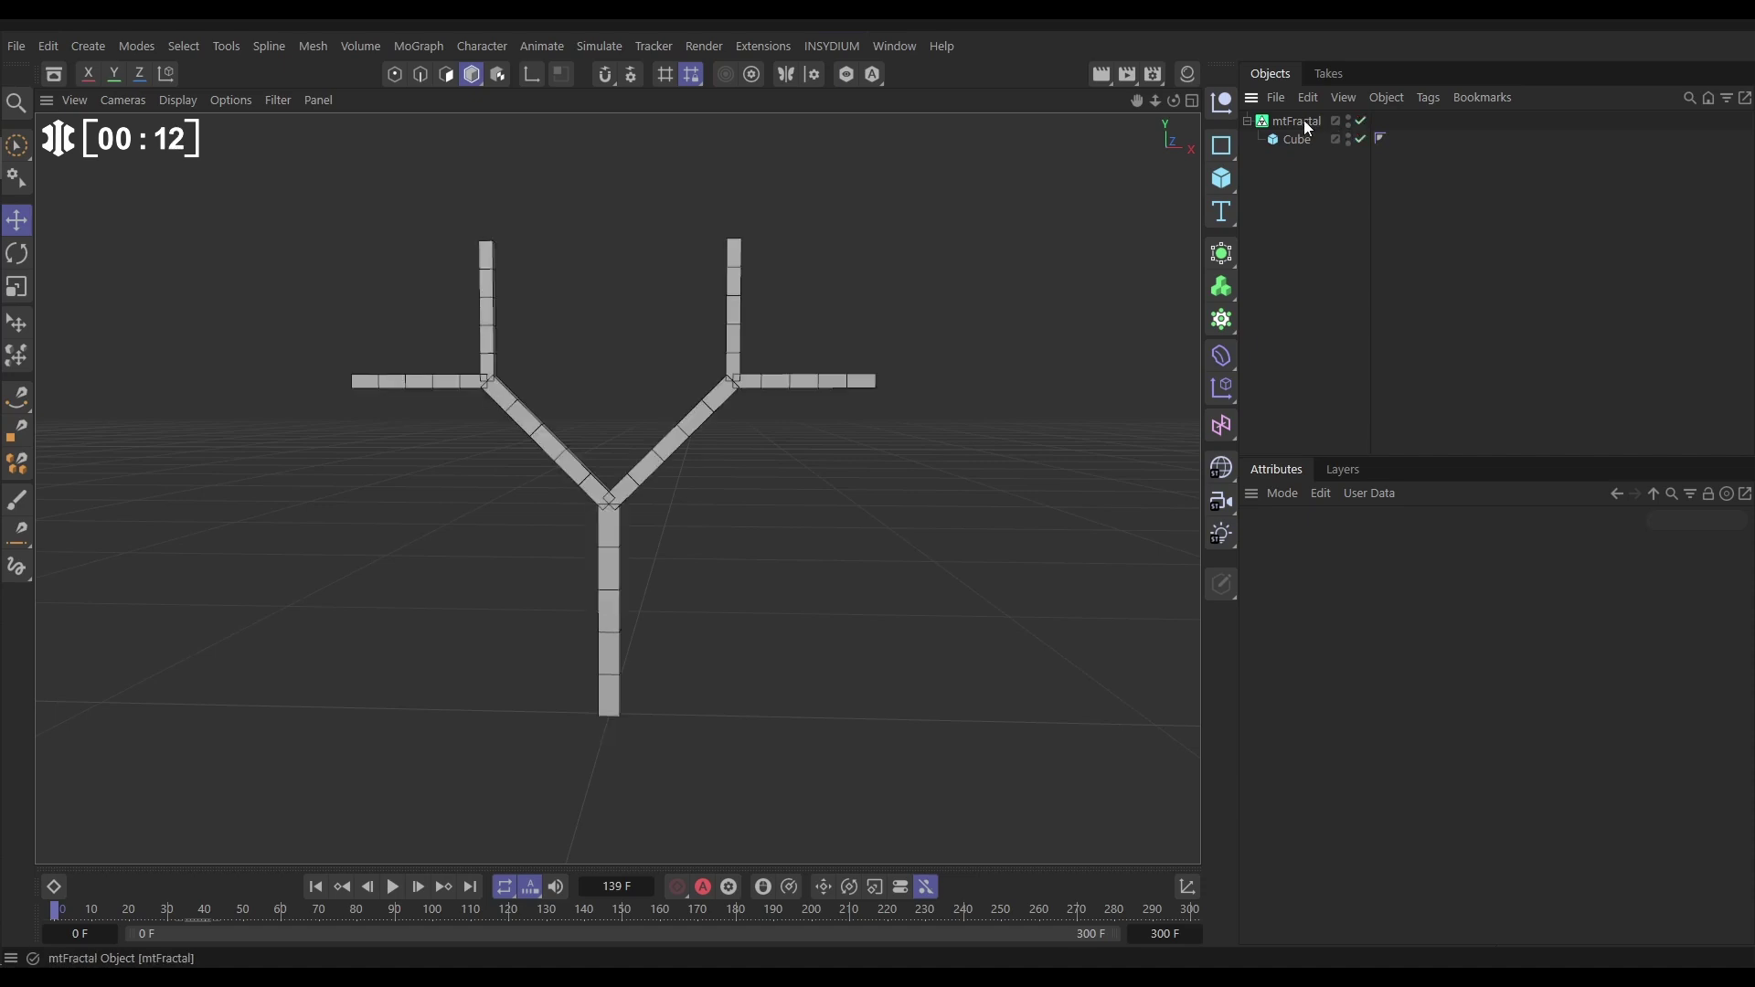
{"action": "left_click", "coordinate": [1303, 120]}
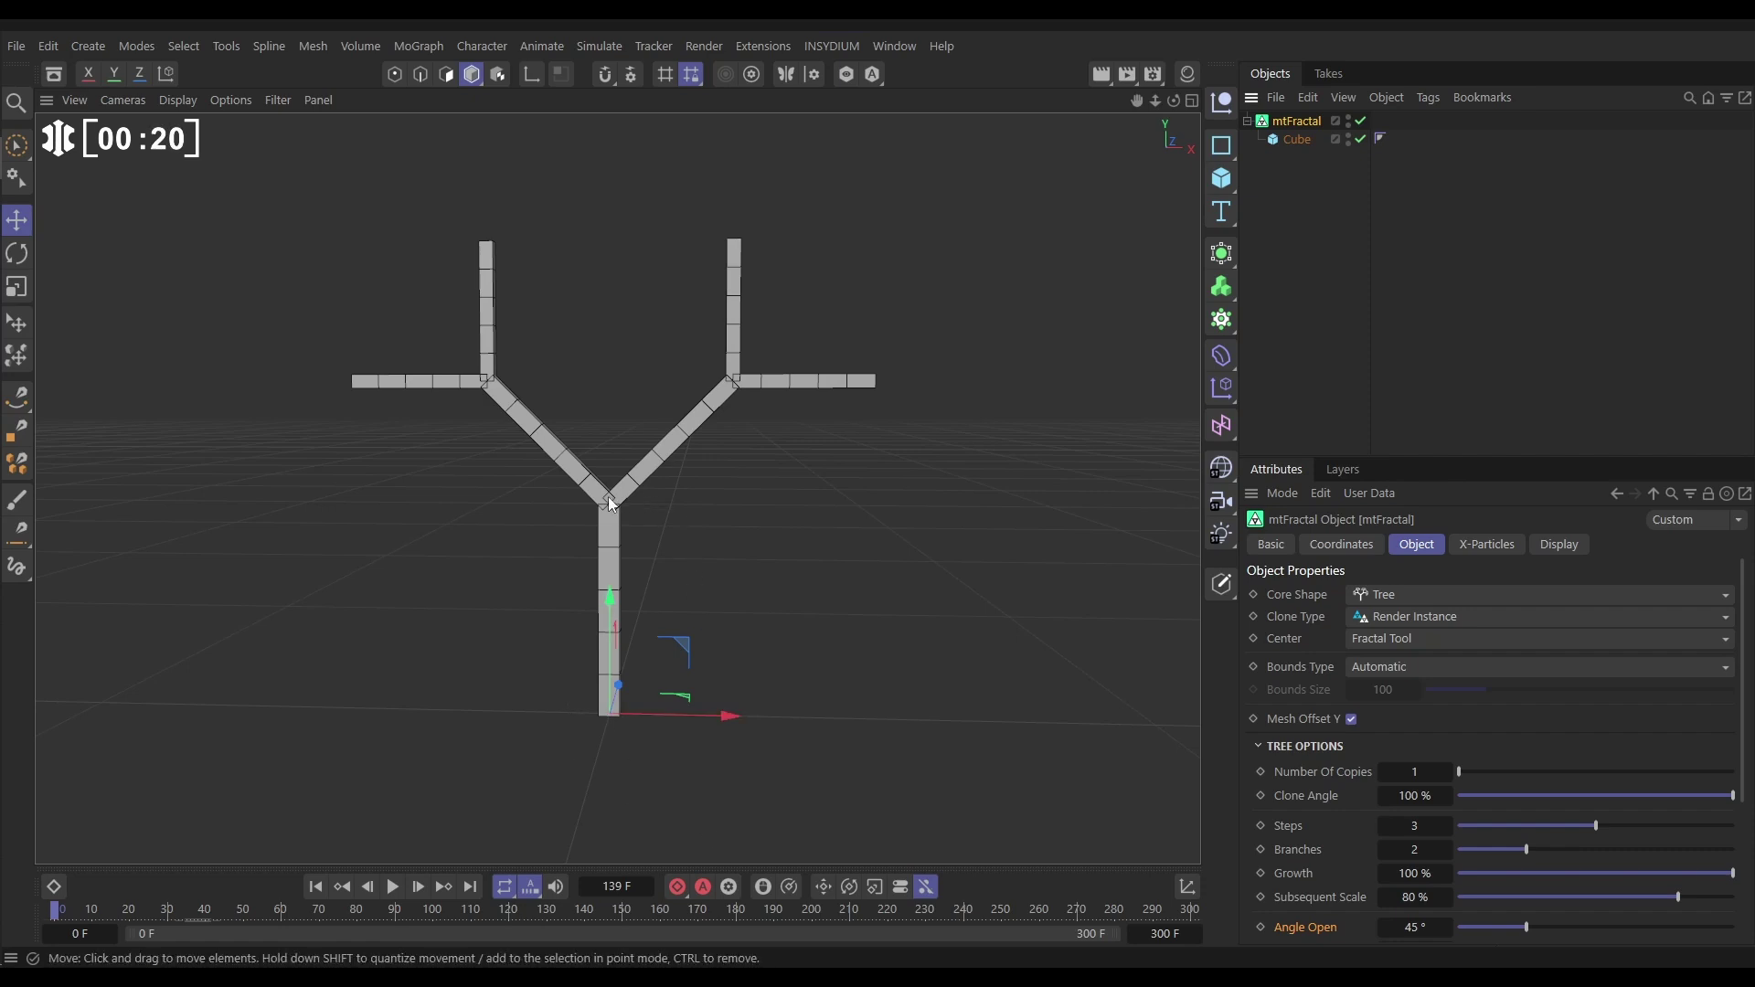
Change the mtFractal Clone Type from Render Instance to Multi-Instance, leaving Core Shape on Tree
{"action": "left_click", "coordinate": [1382, 596]}
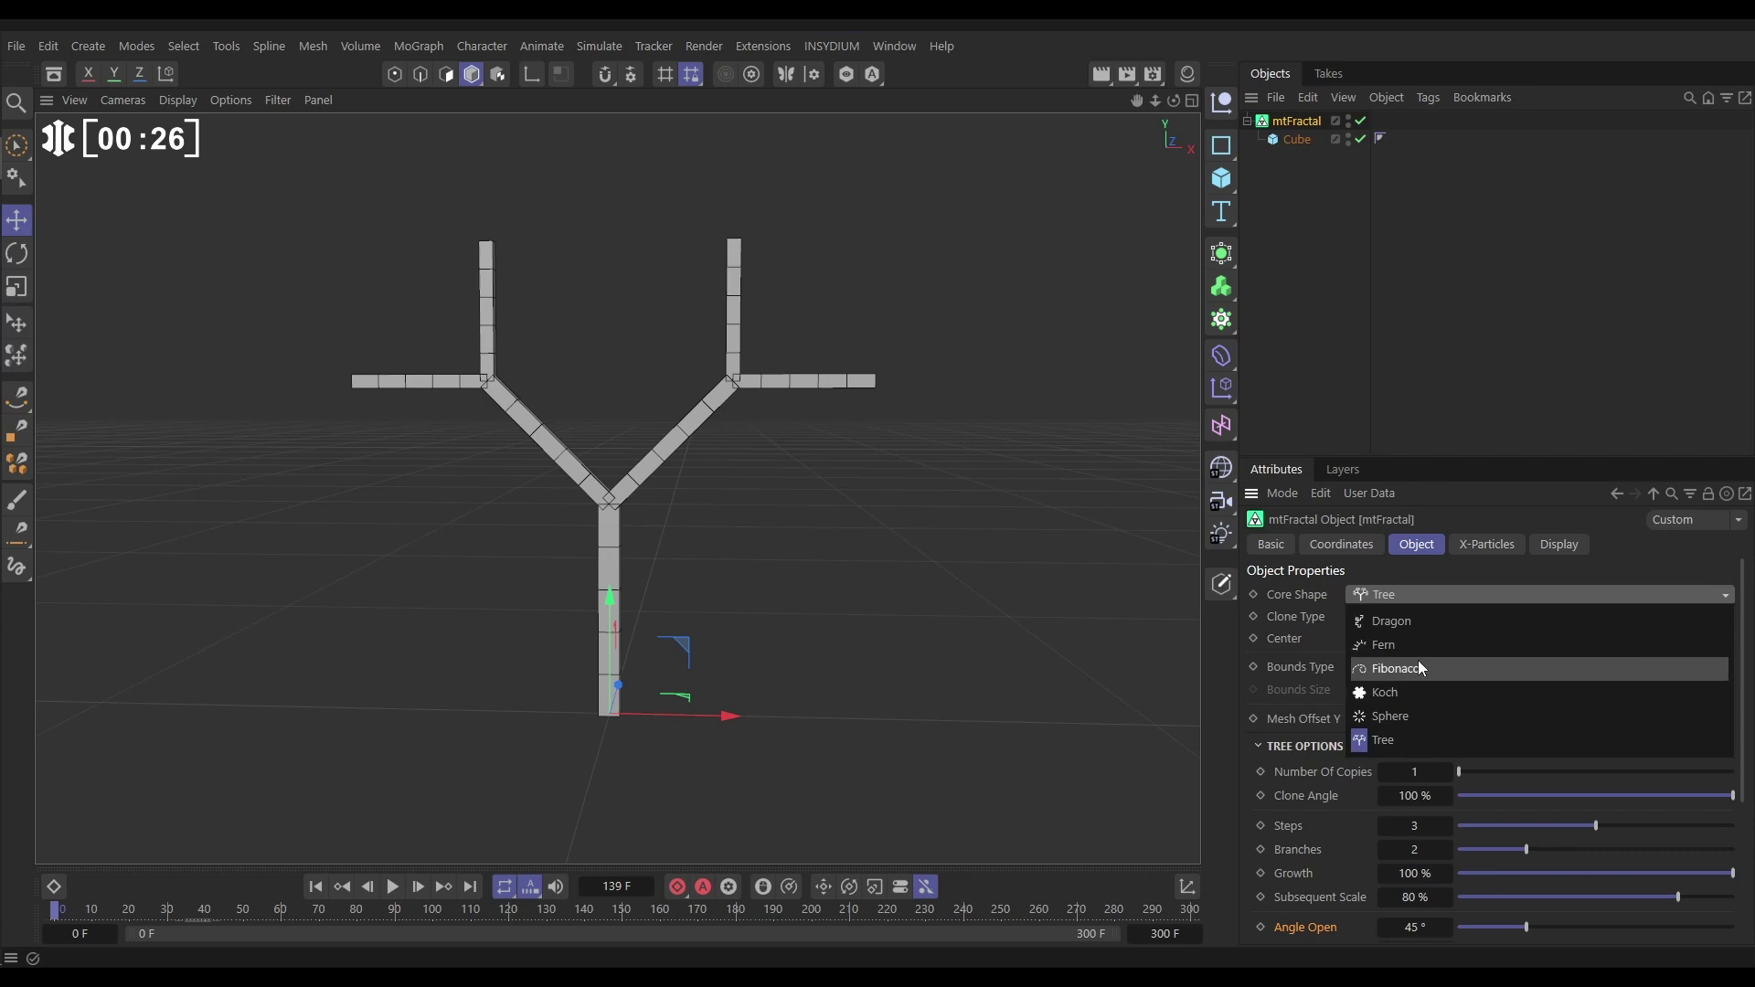
{"action": "left_click", "coordinate": [1303, 599]}
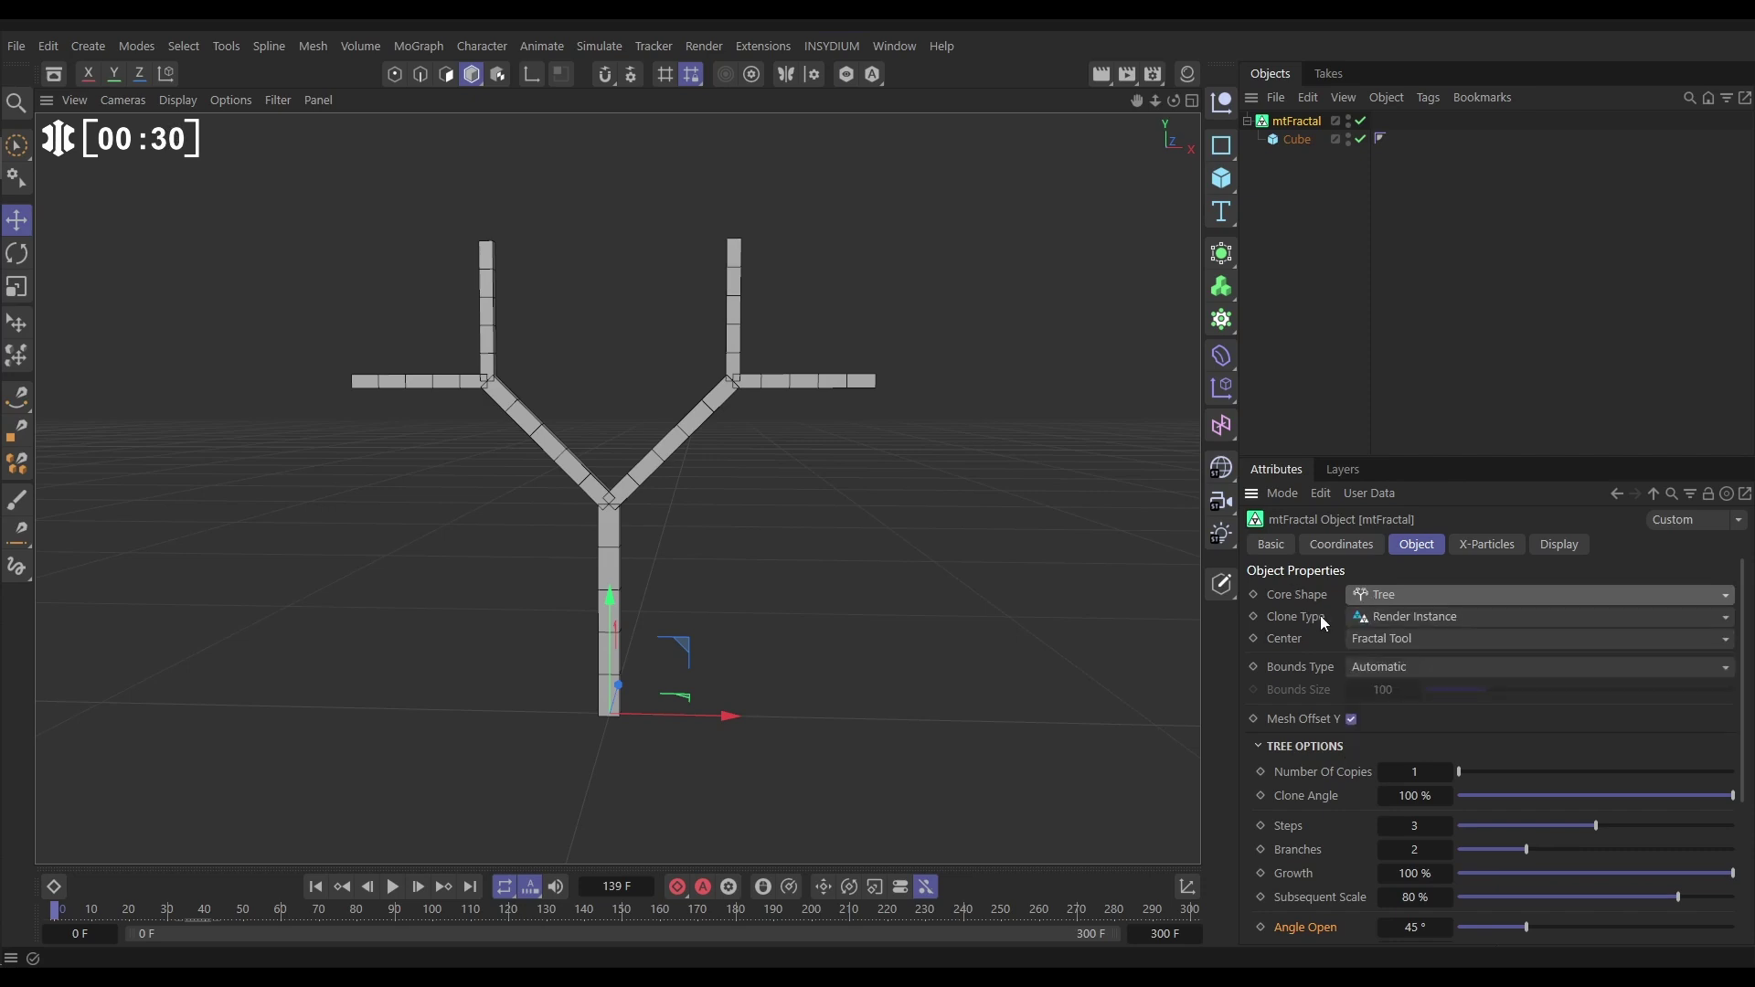
{"action": "left_click", "coordinate": [1401, 620]}
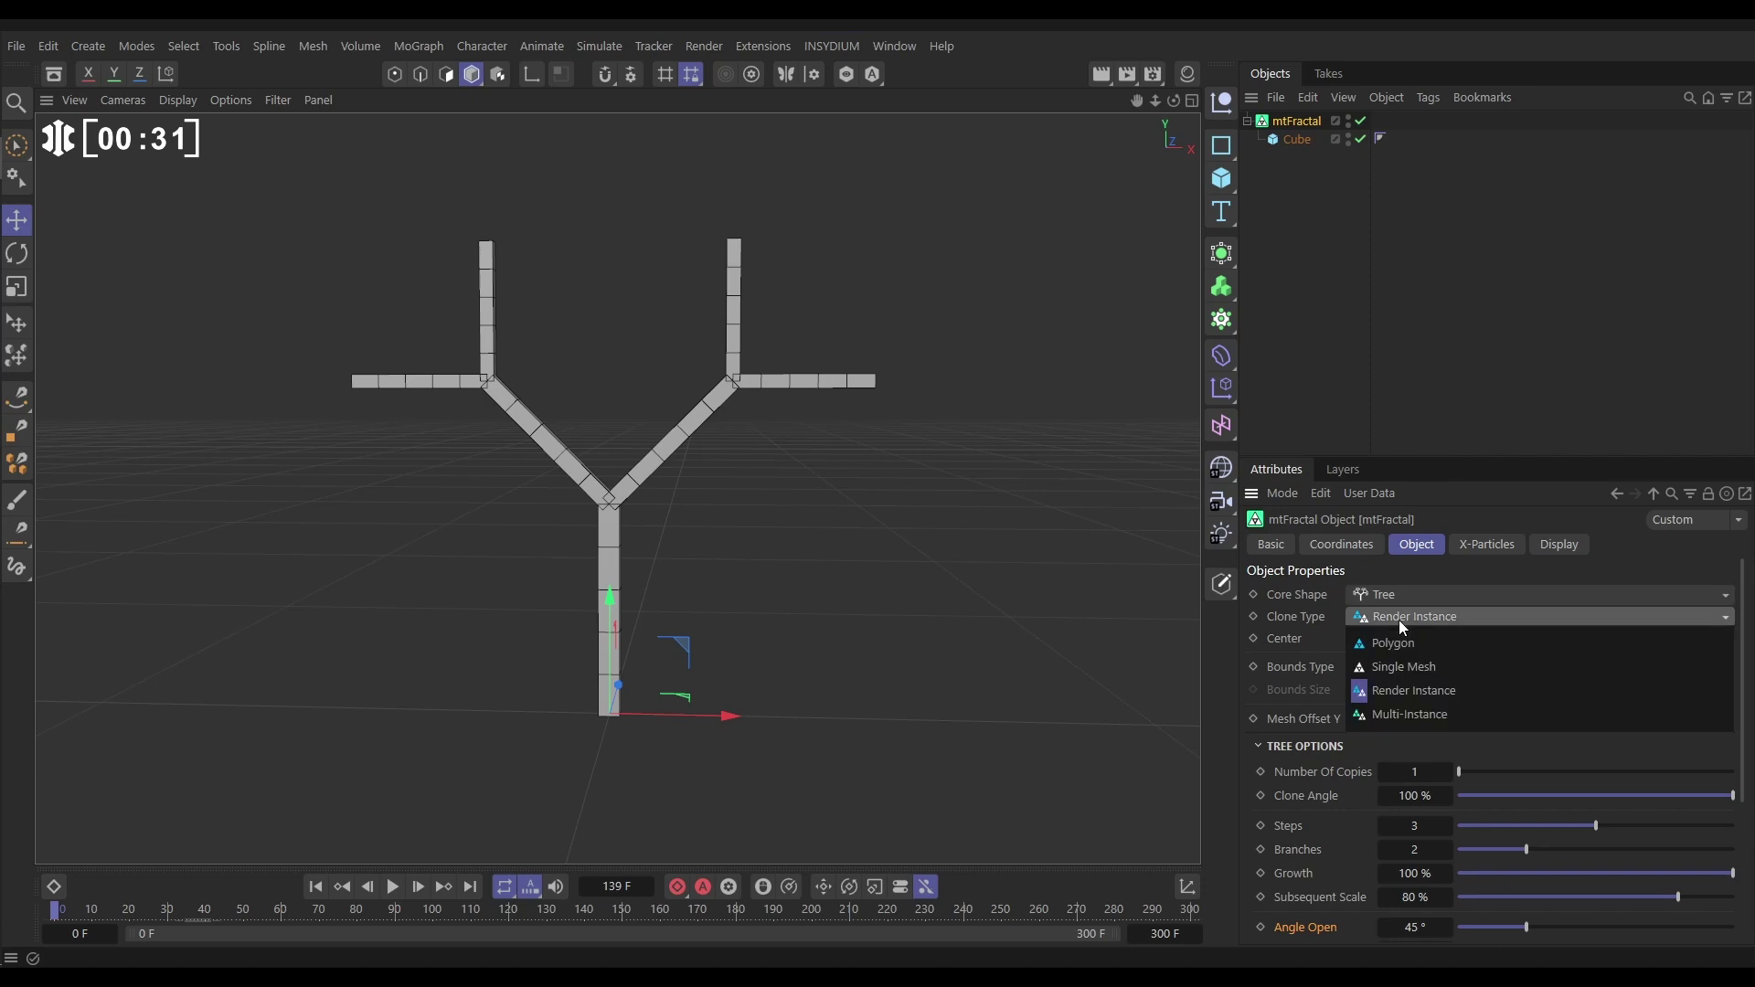
{"action": "left_click", "coordinate": [1390, 716]}
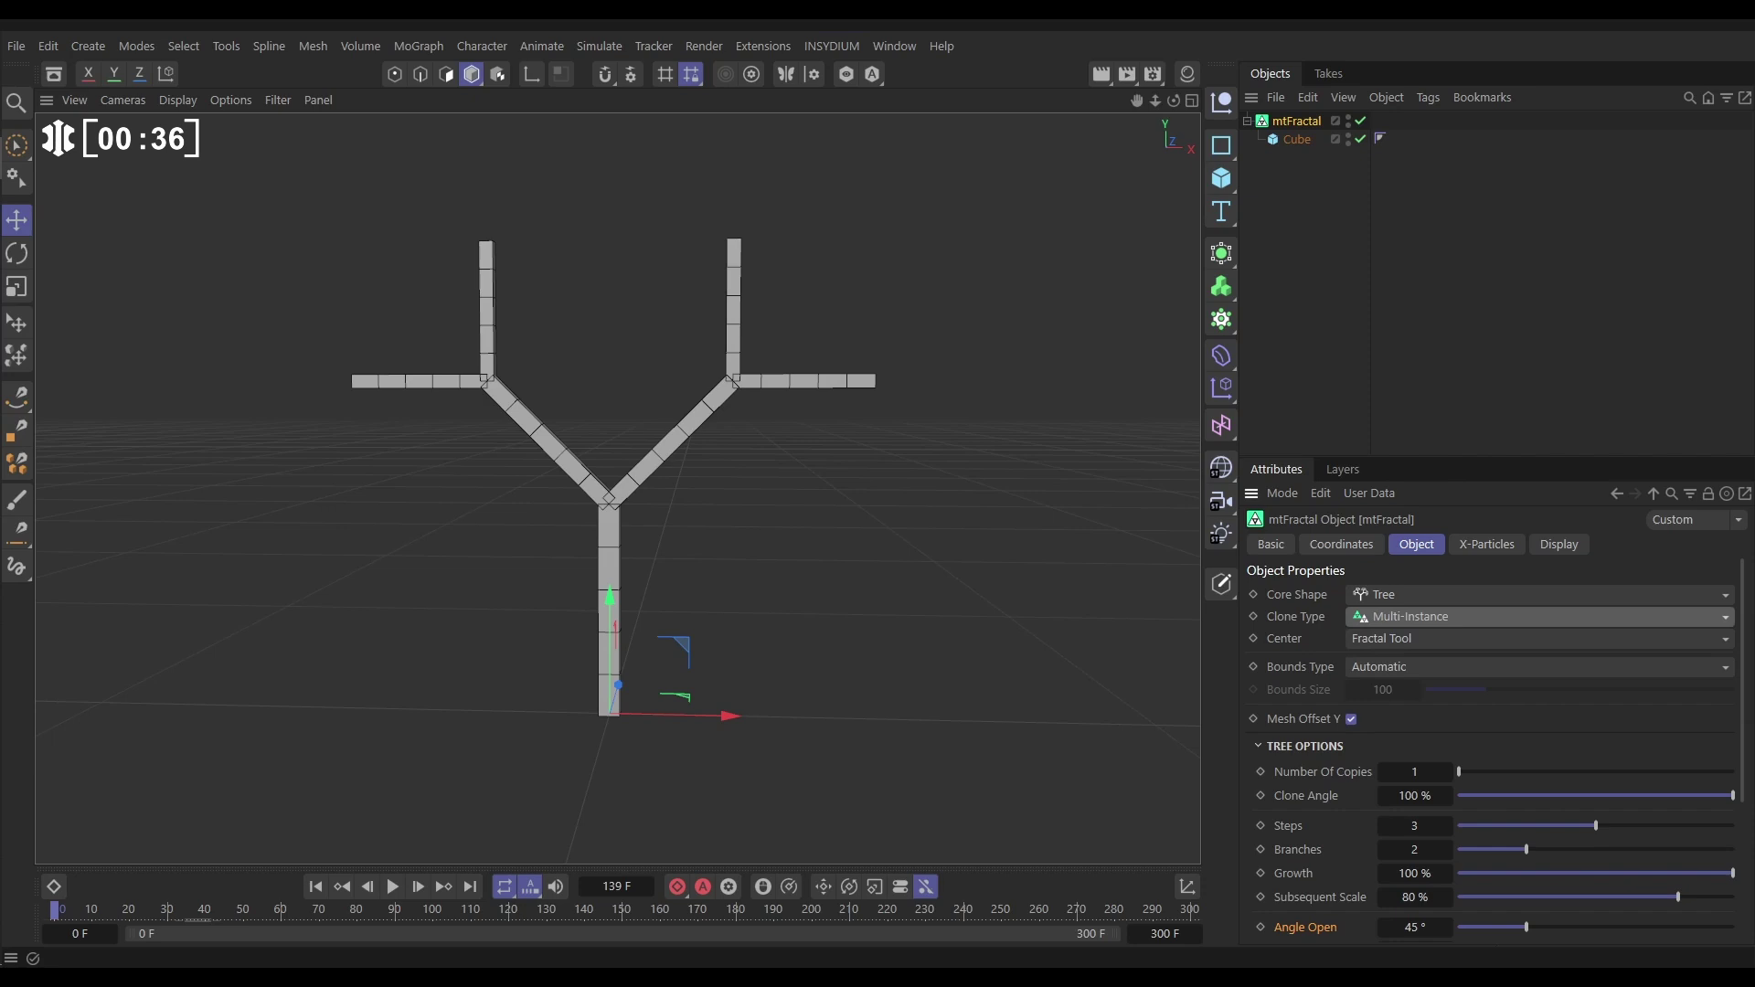
Try more Steps and three, then four Branches, orbiting to view the denser tree
{"action": "scroll", "coordinate": [1362, 819], "scroll_direction": "down", "scroll_amount": 3}
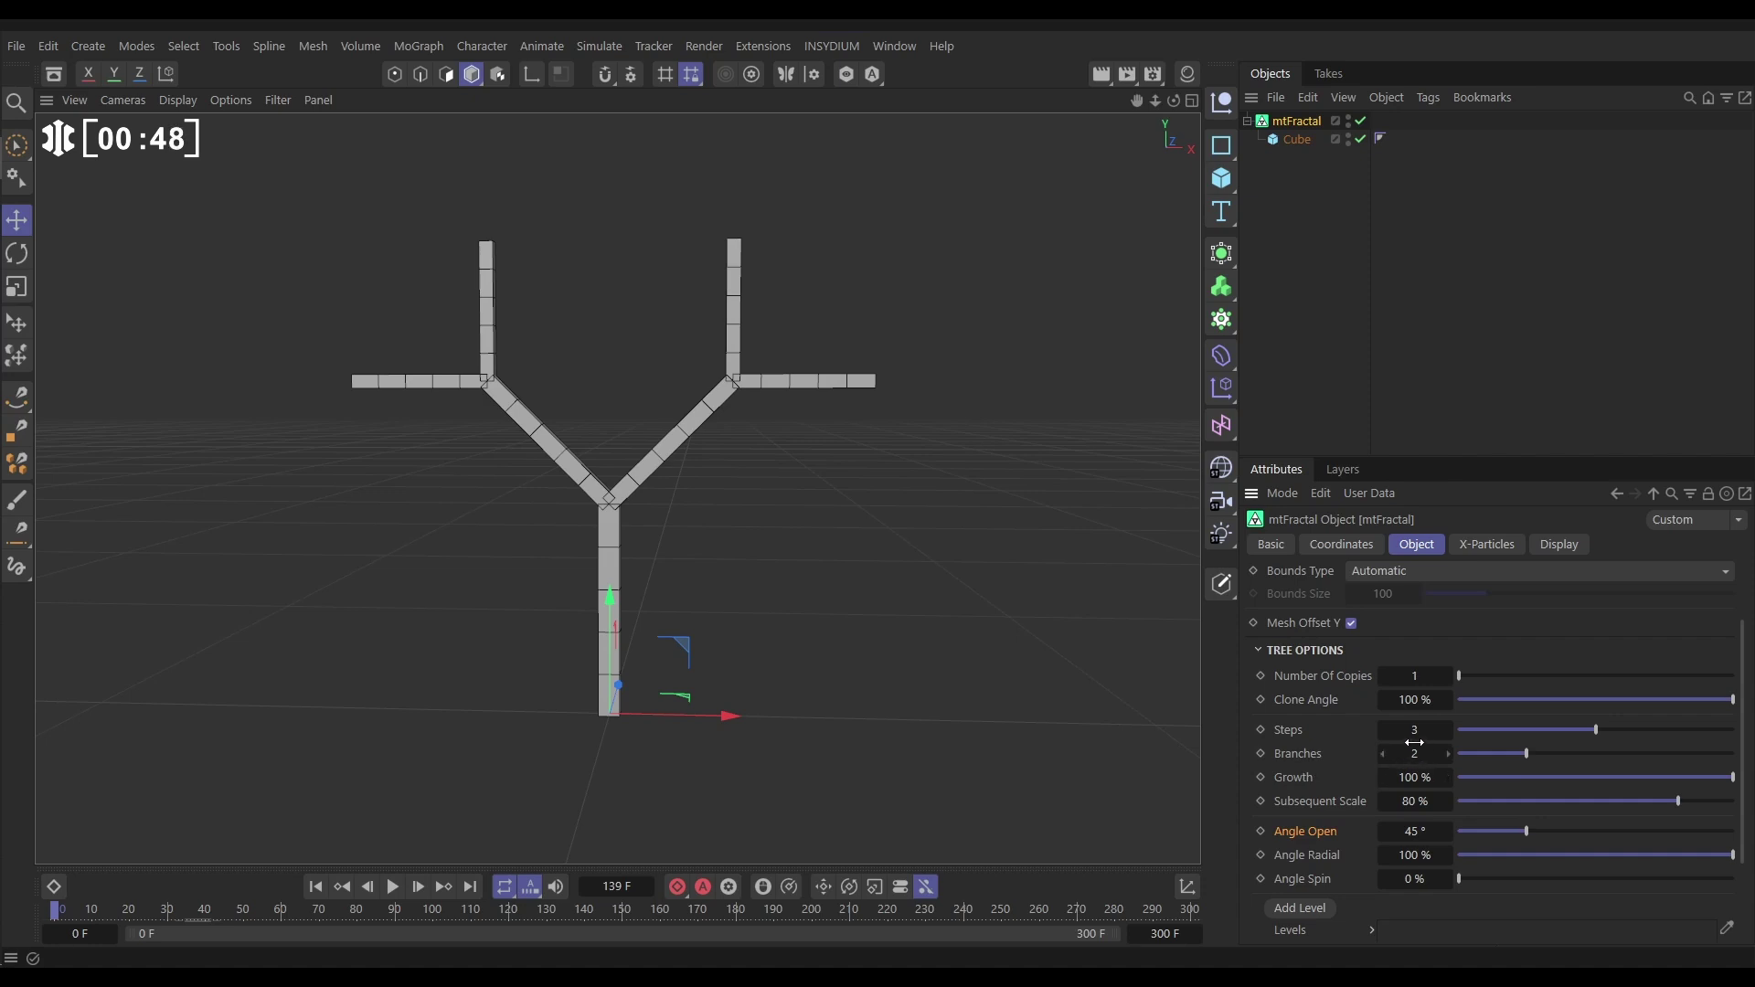
{"action": "left_click", "coordinate": [1448, 730]}
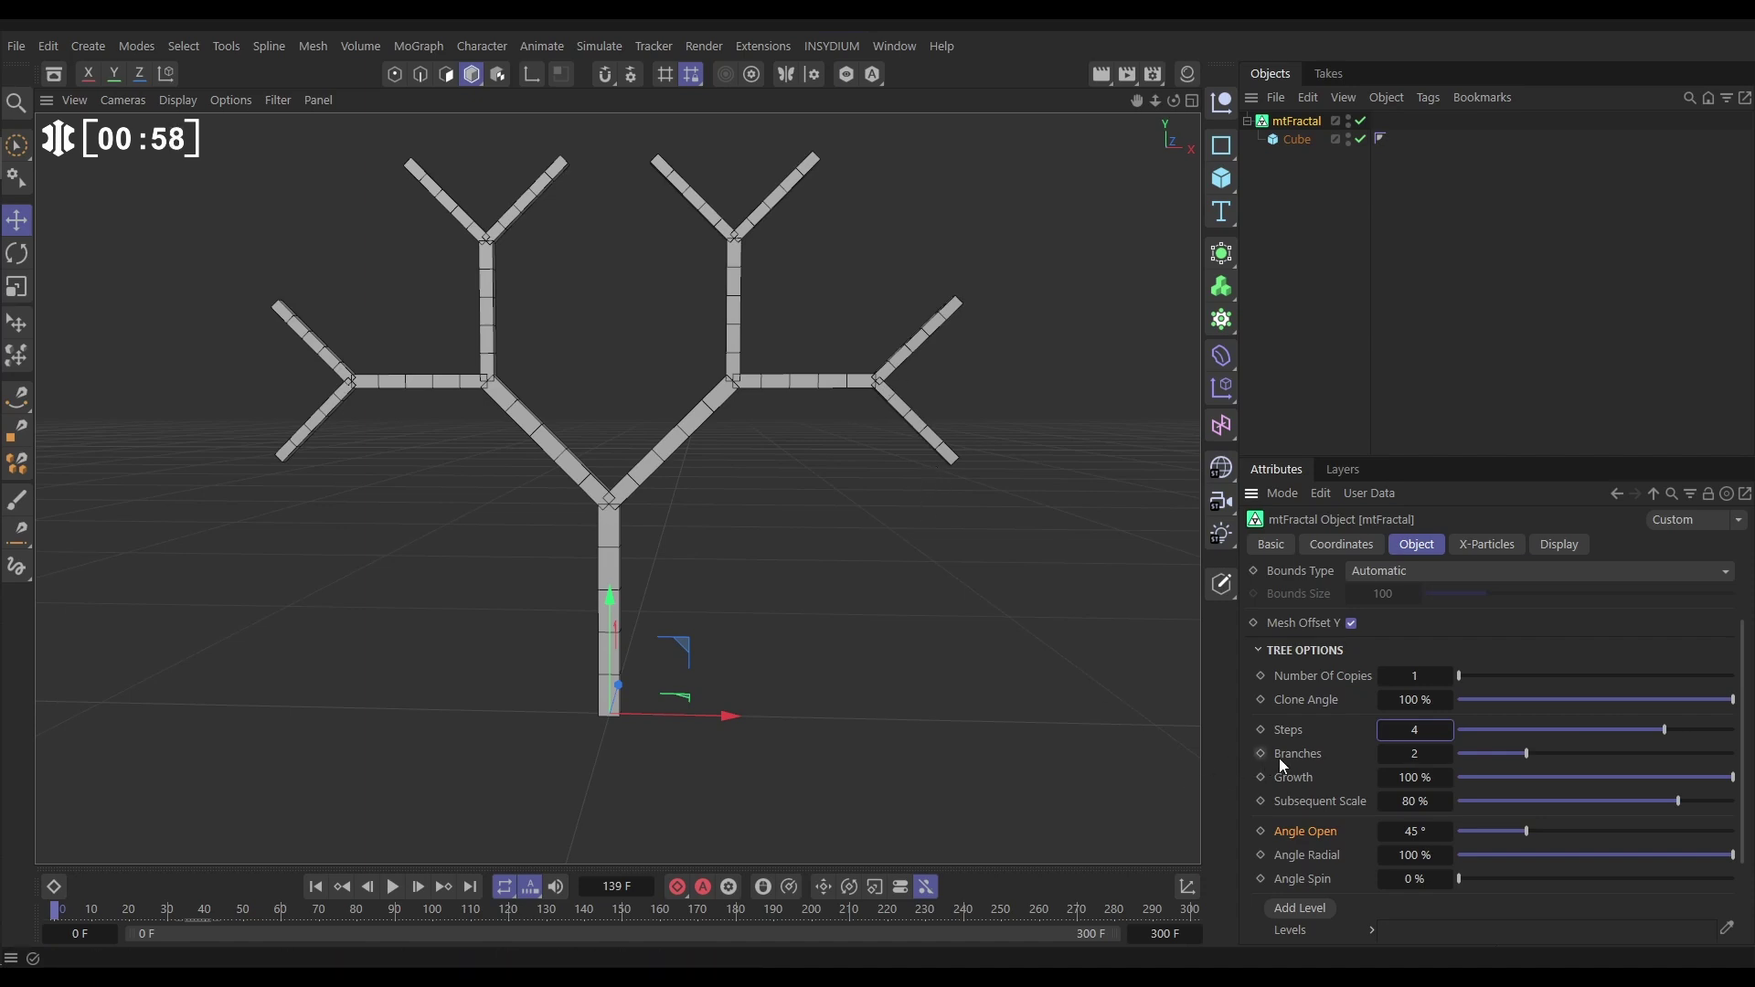
{"action": "left_click", "coordinate": [1449, 755]}
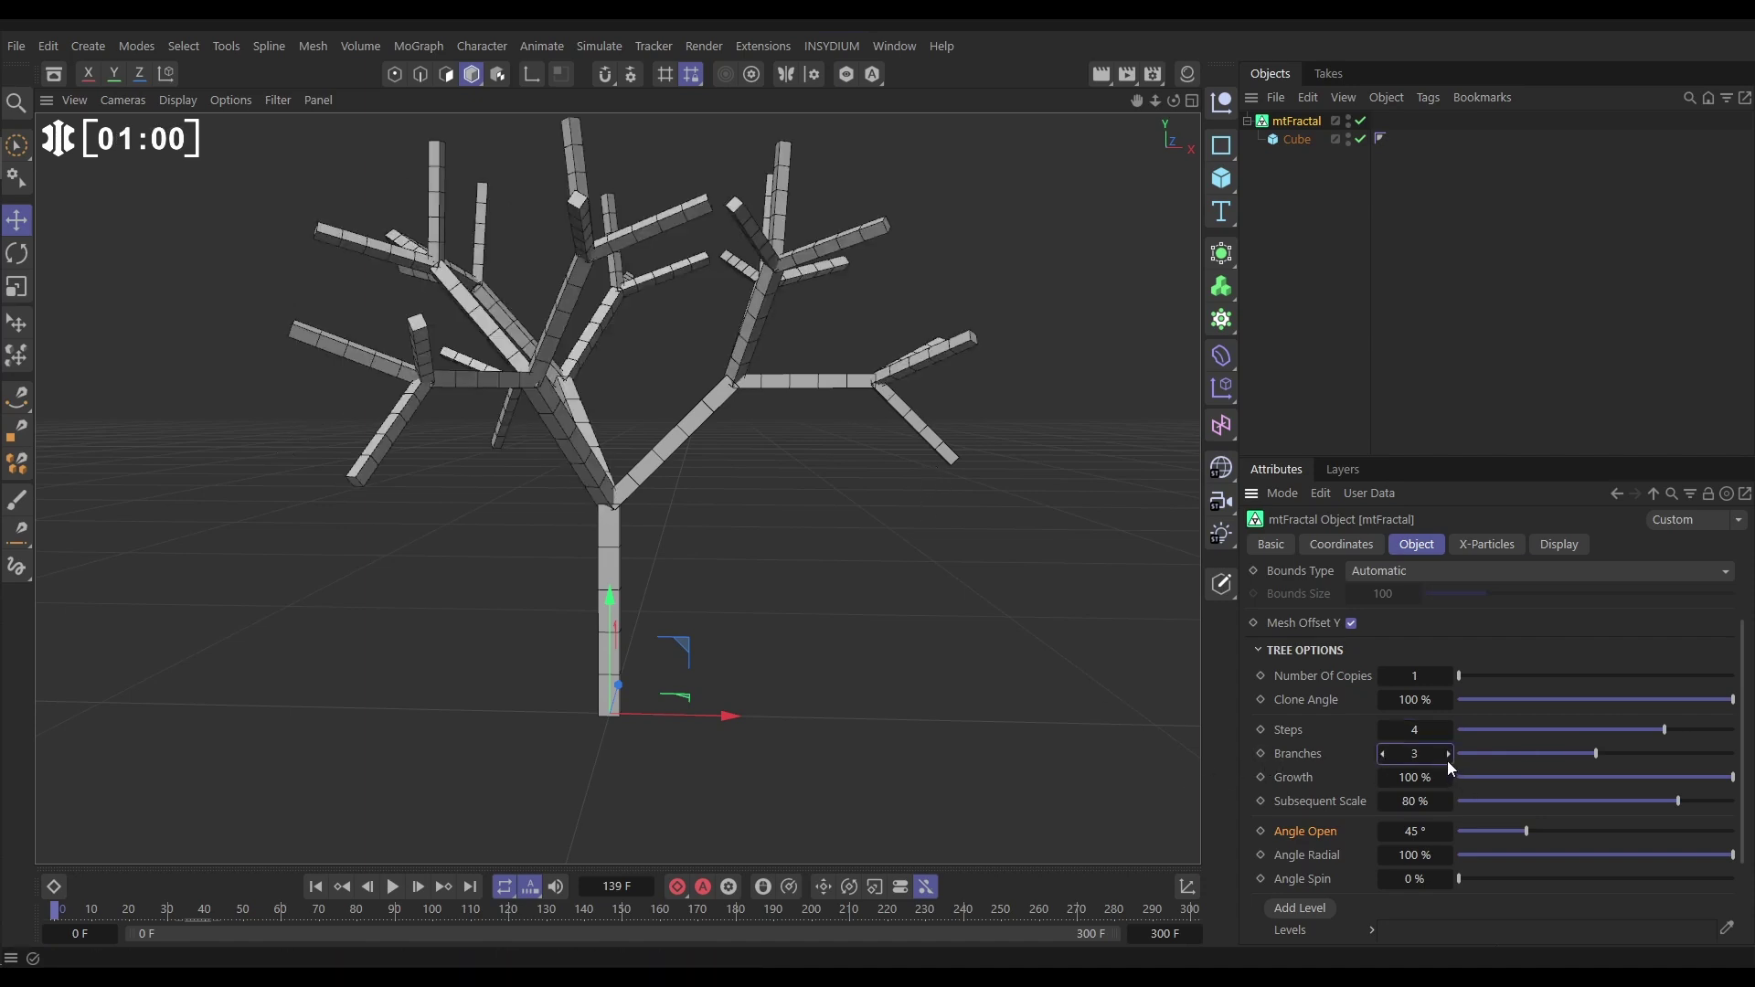
{"action": "left_click_drag", "start_coordinate": [598, 479], "coordinate": [512, 475], "text": "alt"}
{"action": "scroll", "coordinate": [611, 452], "scroll_direction": "down", "scroll_amount": 3}
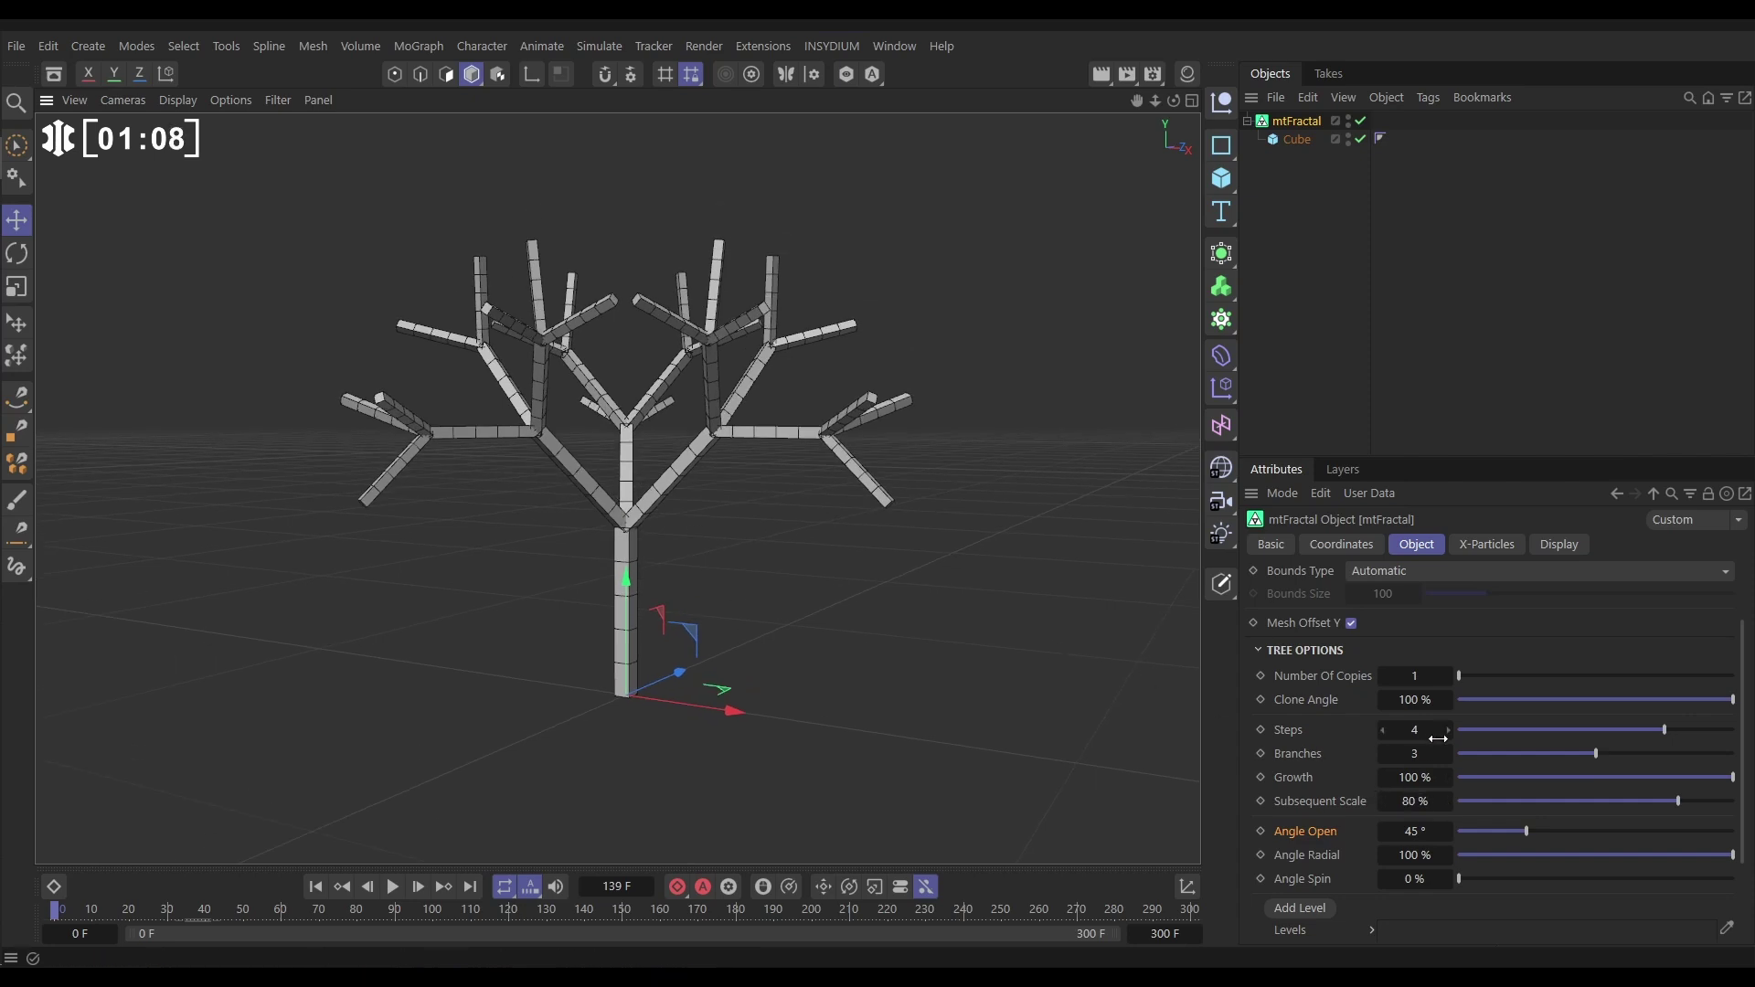
{"action": "left_click", "coordinate": [1450, 731]}
{"action": "left_click", "coordinate": [1450, 731]}
{"action": "left_click", "coordinate": [1450, 731]}
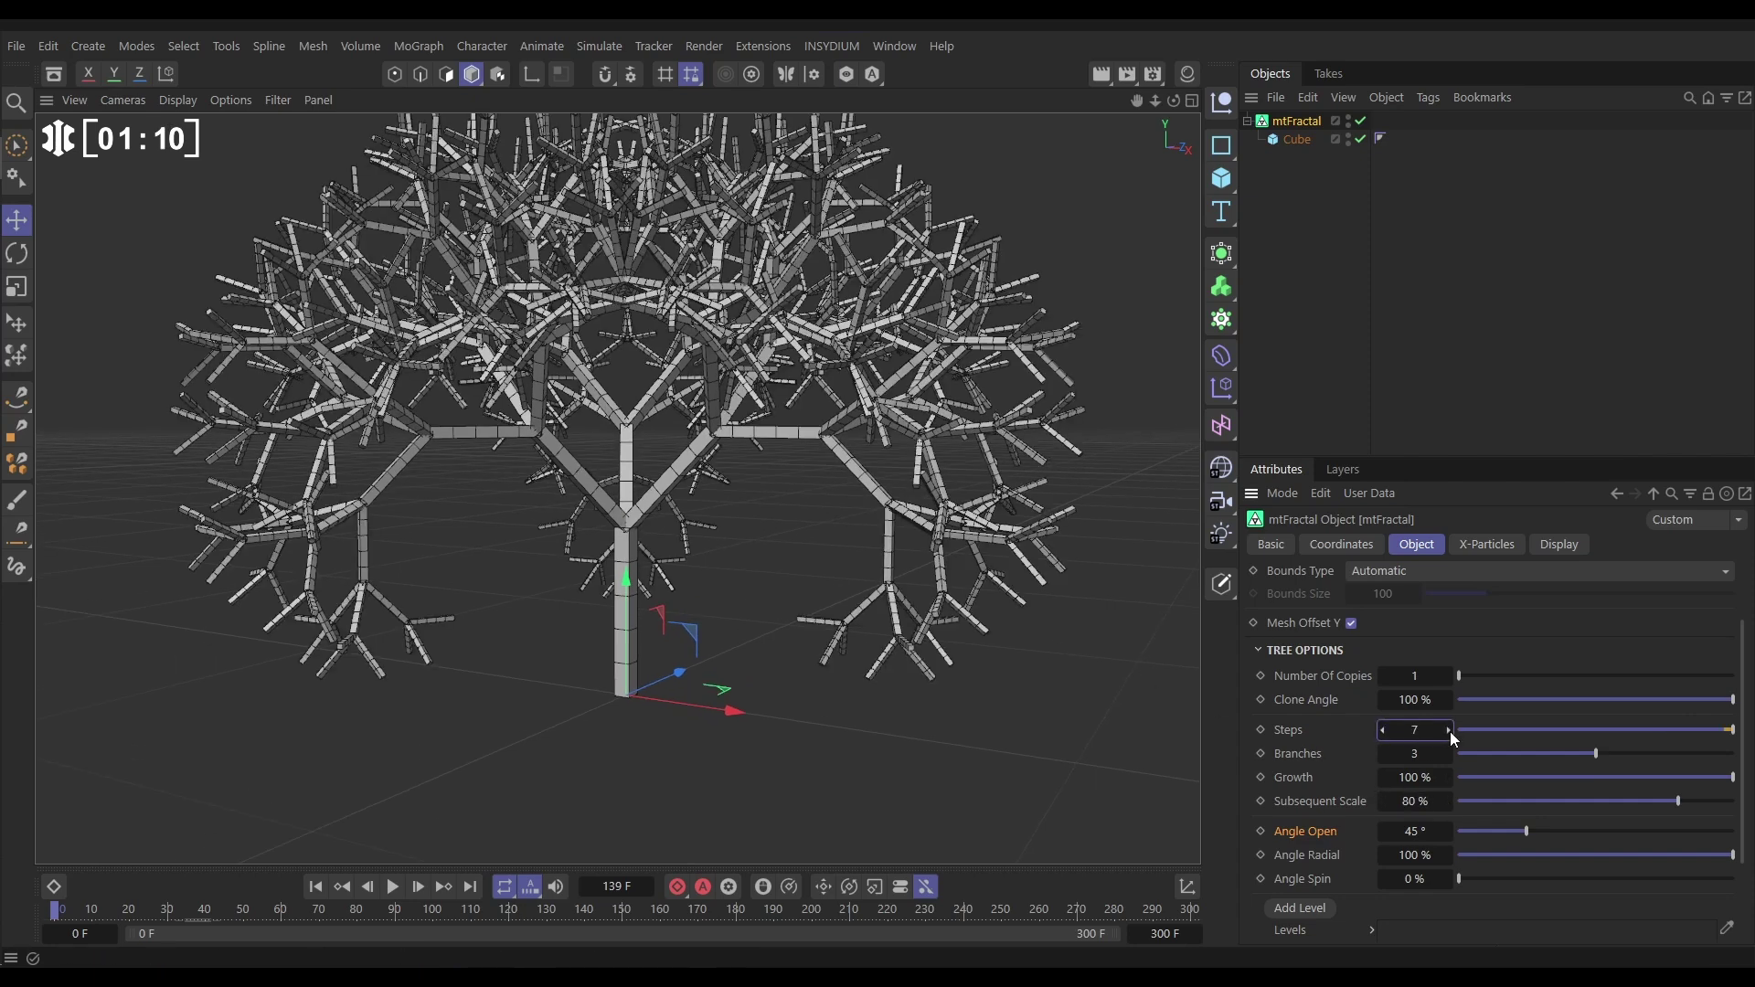
{"action": "left_click", "coordinate": [1450, 754]}
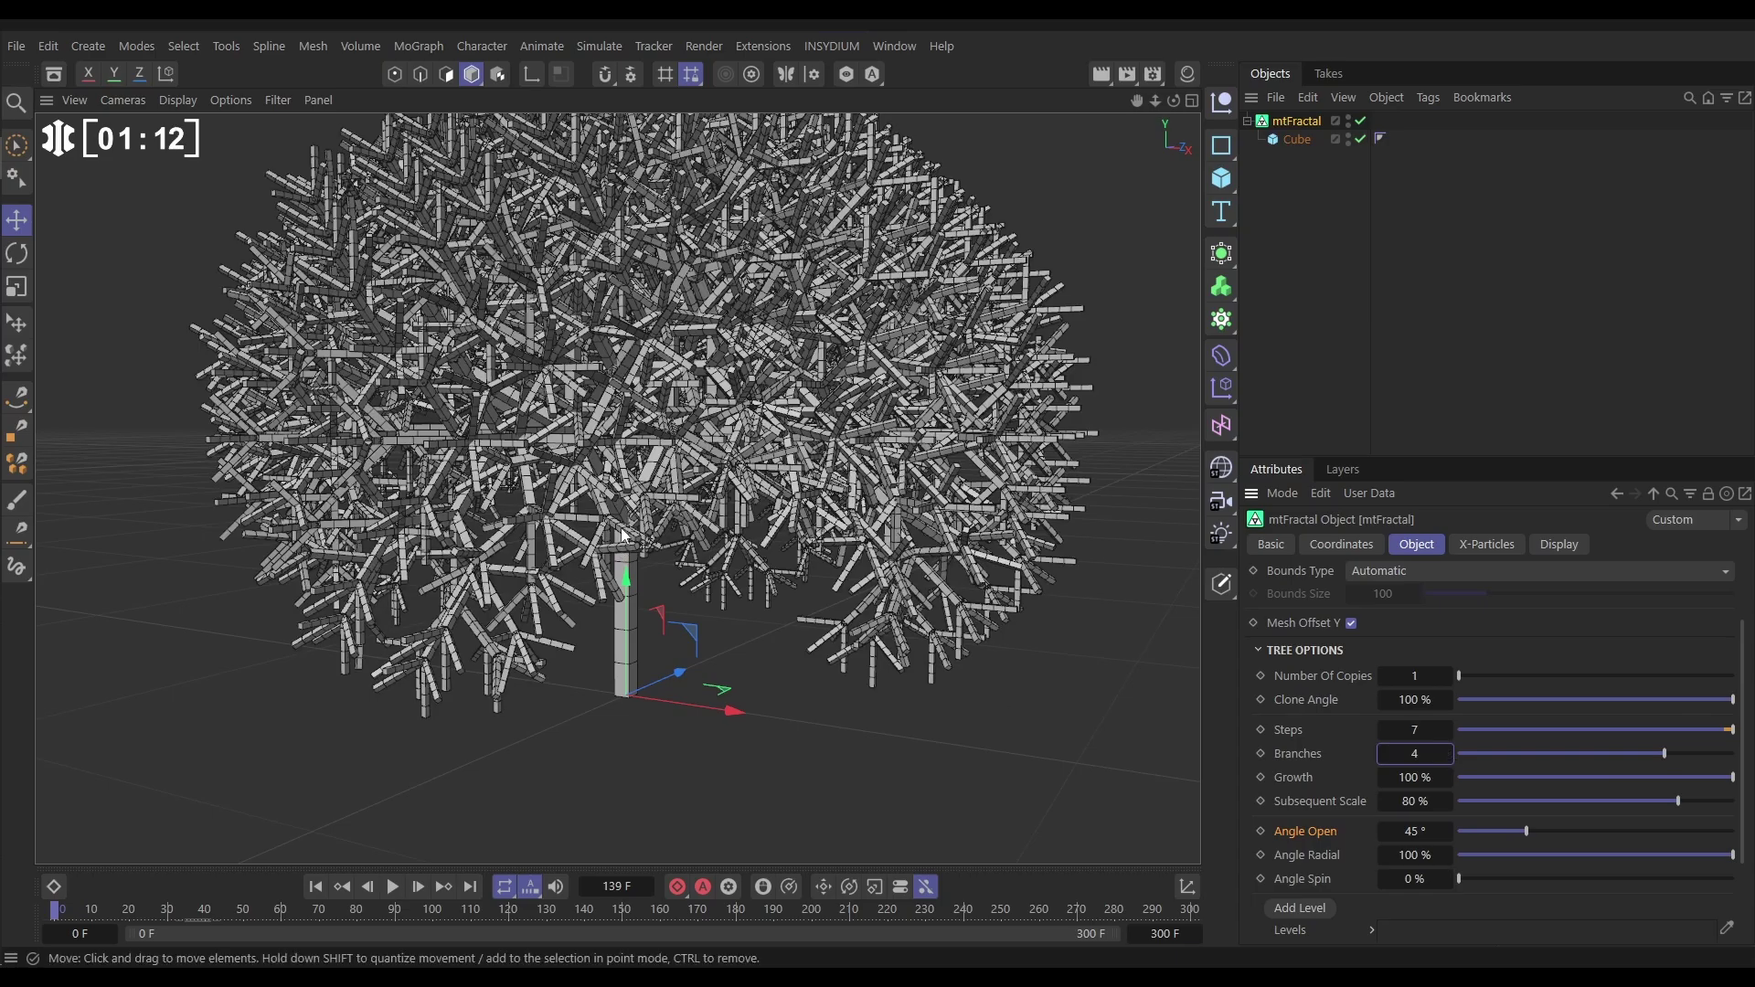
{"action": "left_click_drag", "start_coordinate": [668, 514], "coordinate": [792, 572], "text": "alt"}
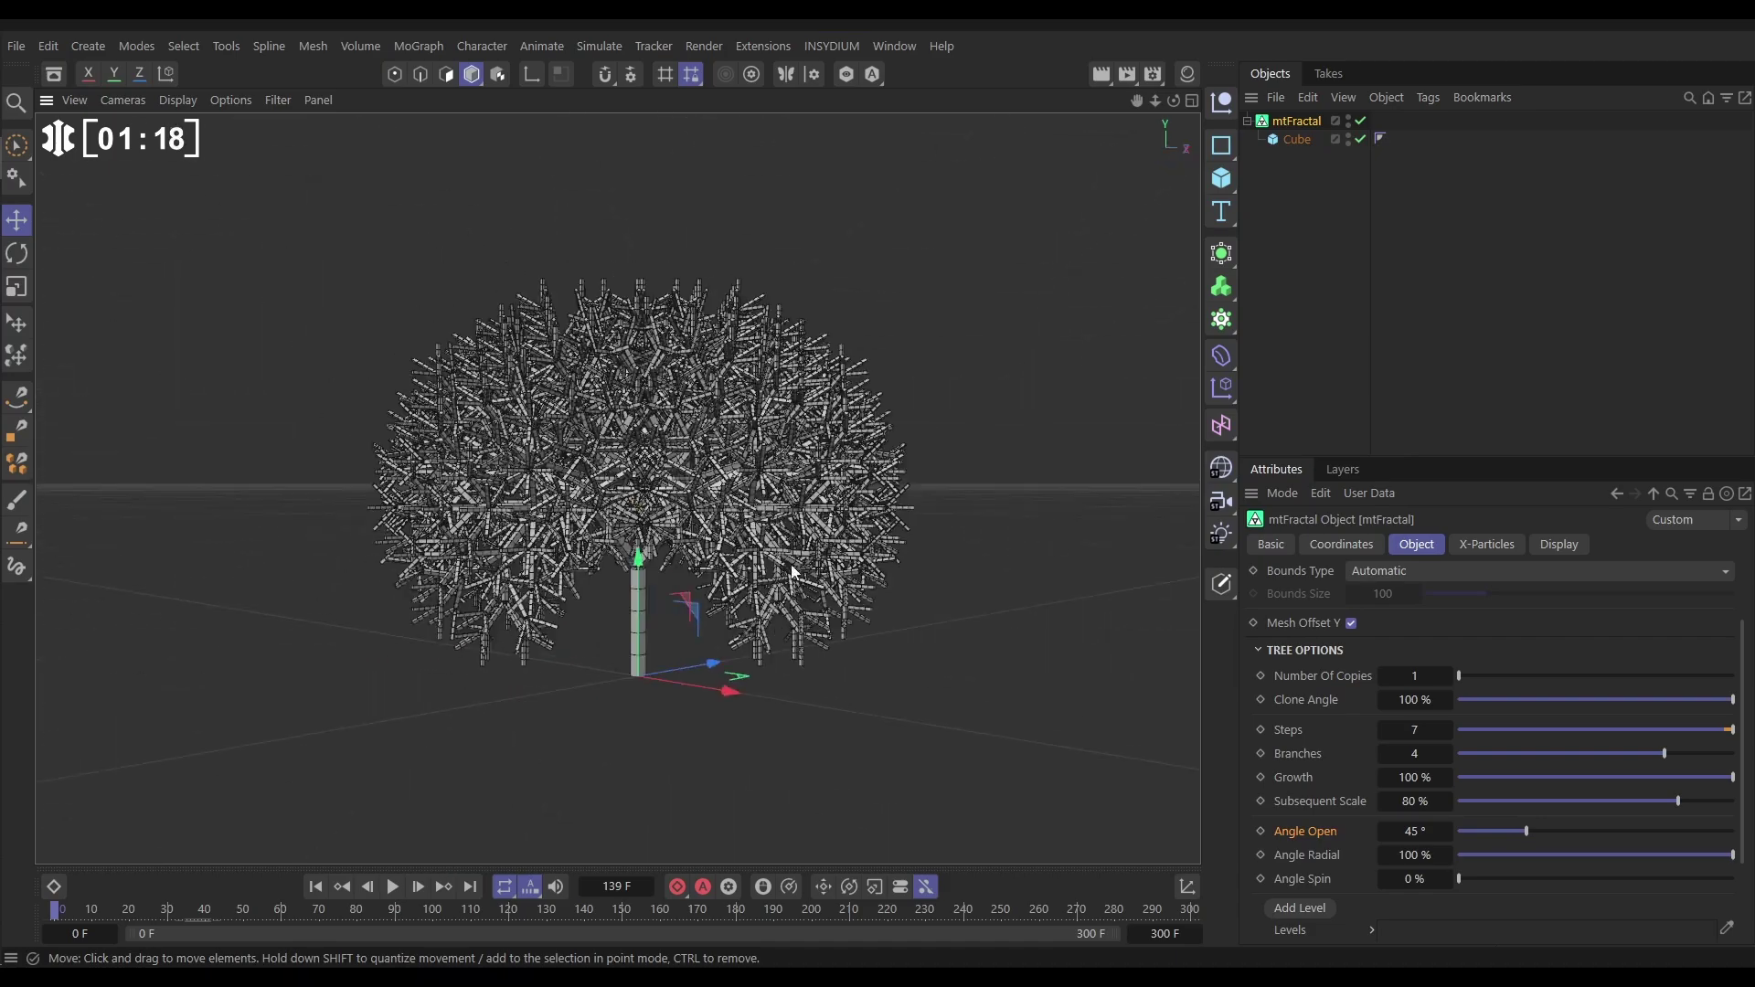
Bring the tree back to Steps 4 and Branches 2, orbiting to a near-front view
{"action": "left_click", "coordinate": [1383, 730]}
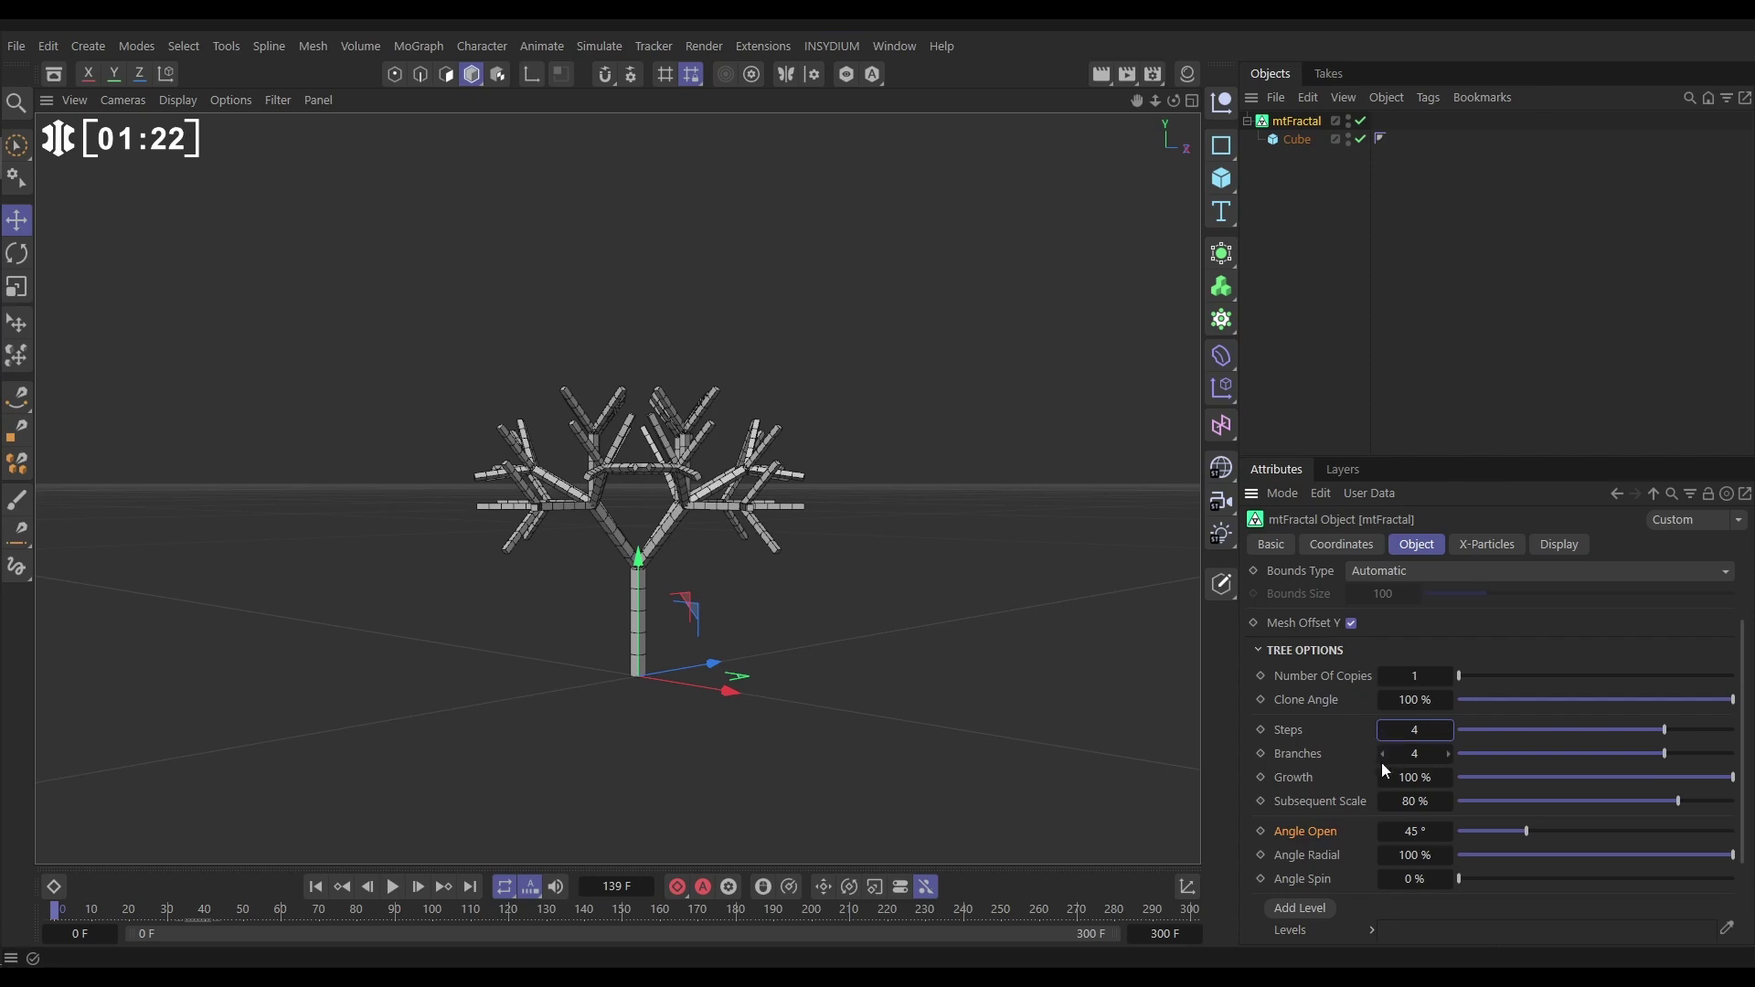
{"action": "left_click", "coordinate": [1383, 754]}
{"action": "left_click", "coordinate": [1384, 754]}
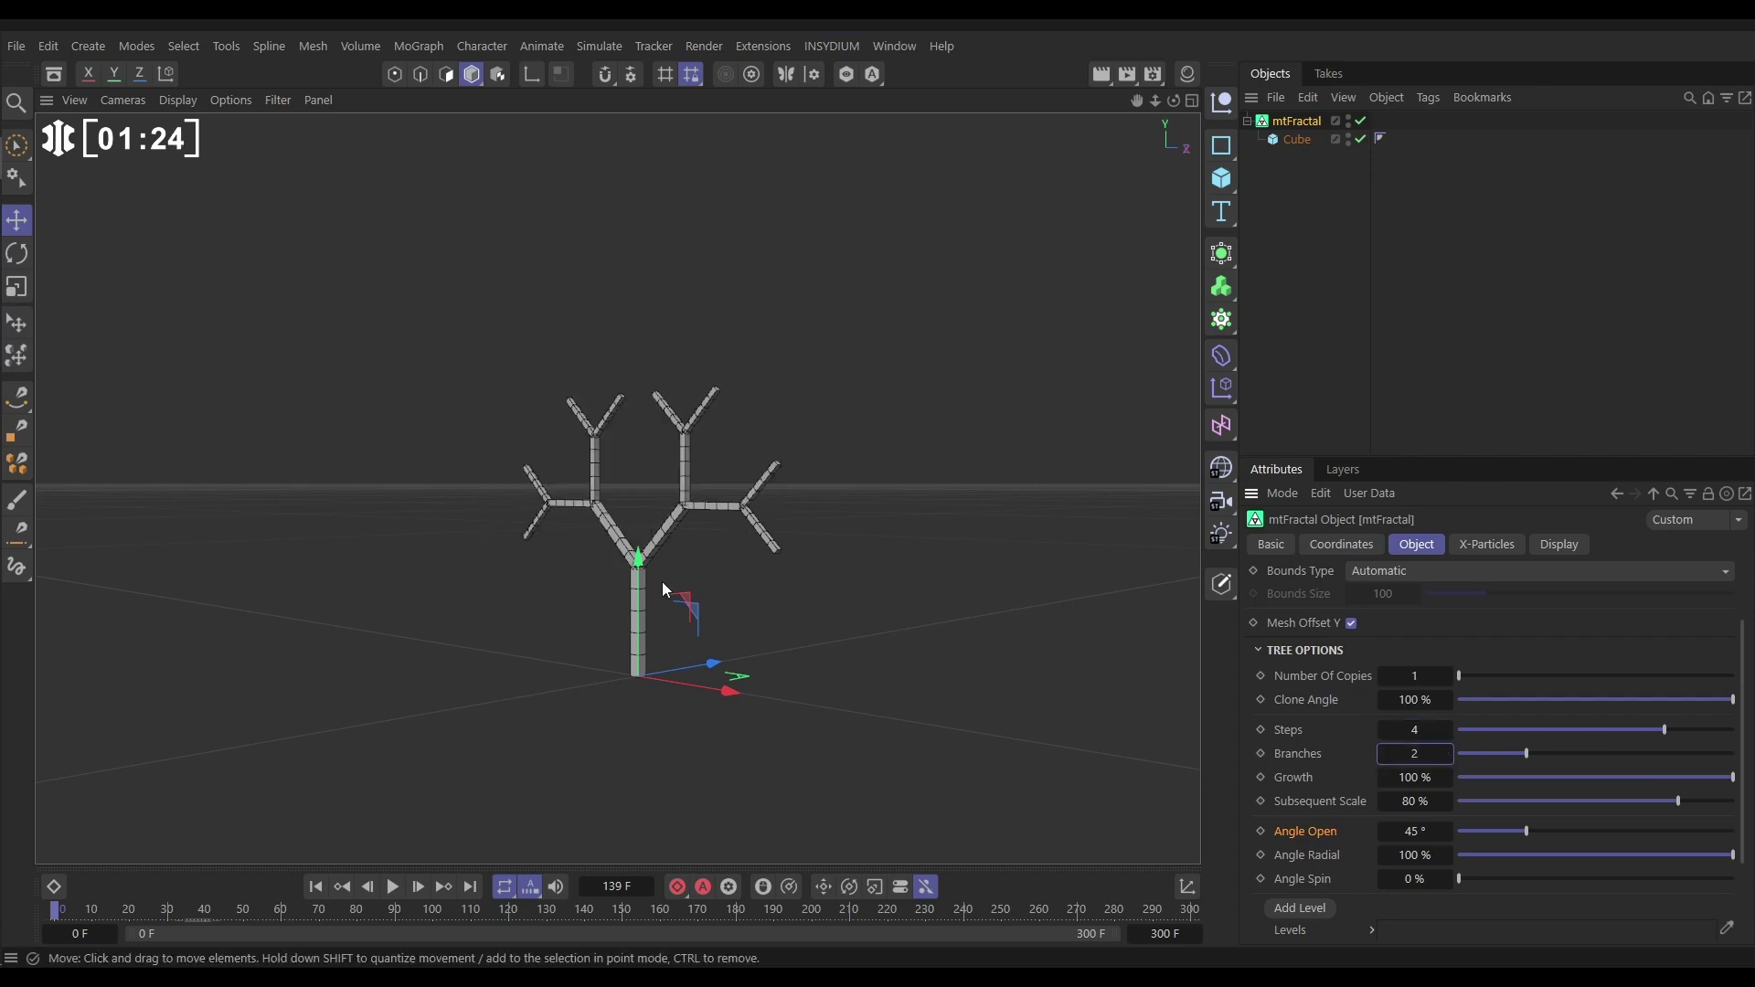
{"action": "left_click_drag", "start_coordinate": [666, 590], "coordinate": [796, 535], "text": "alt"}
{"action": "left_click_drag", "start_coordinate": [631, 585], "coordinate": [595, 590], "text": "alt"}
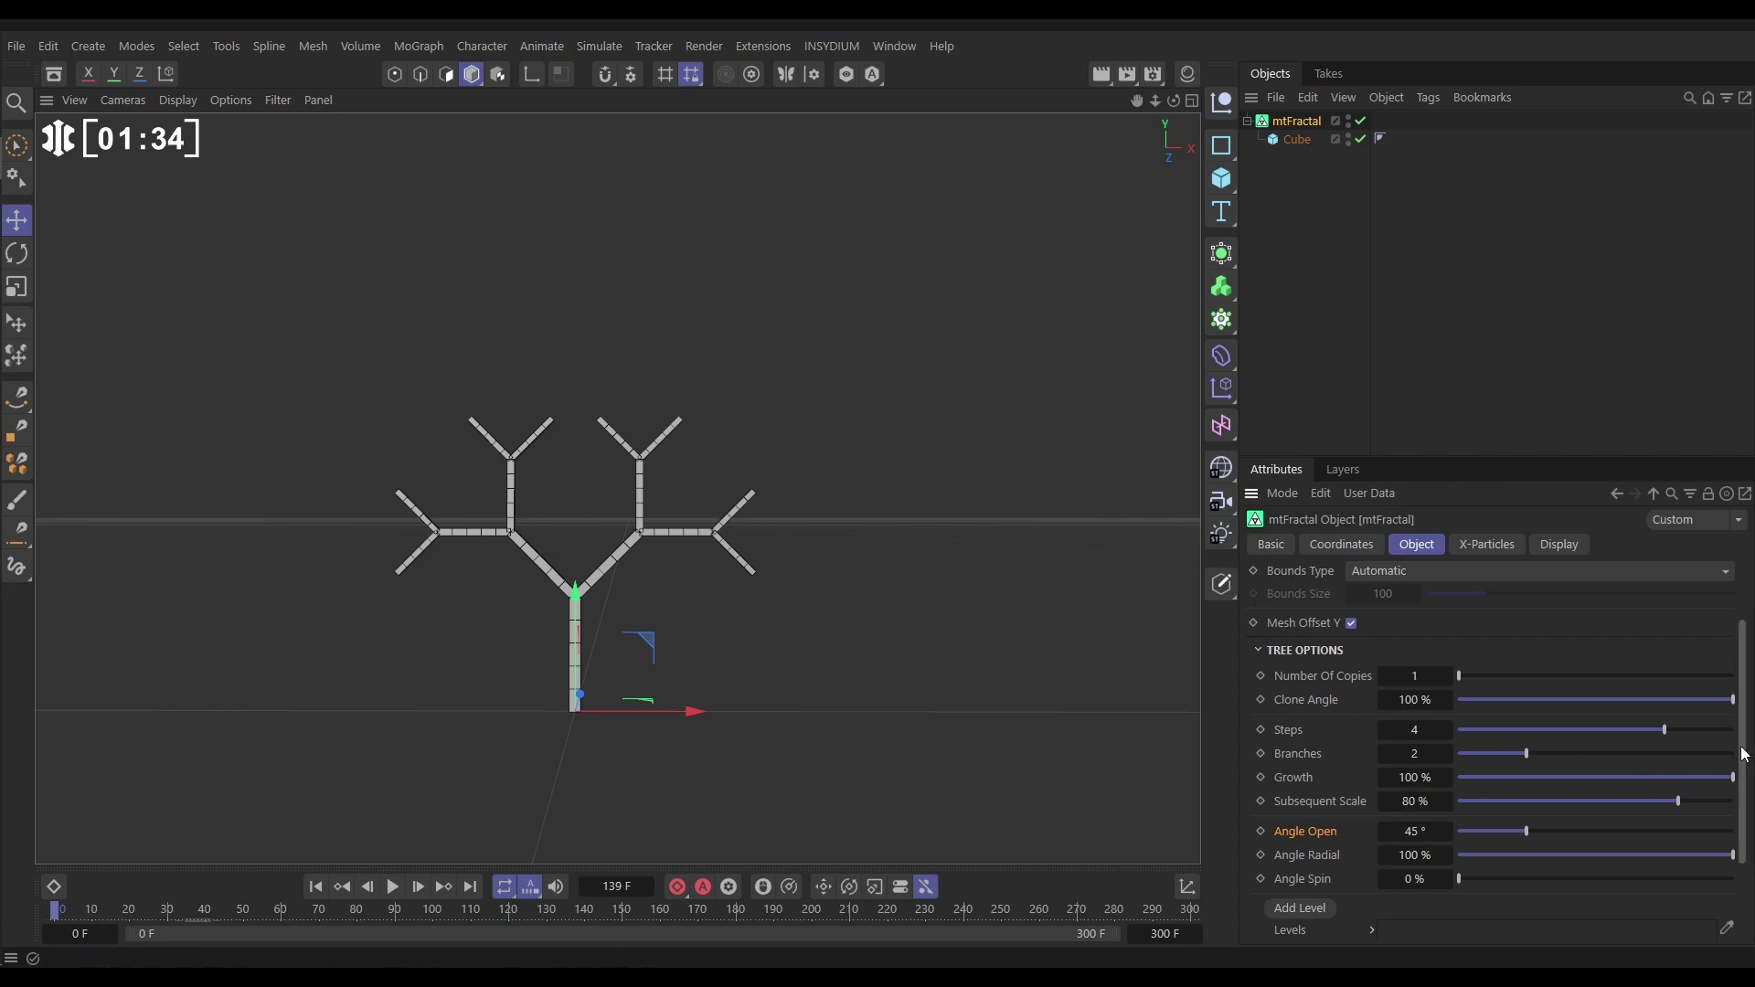
Lower mtFractal's Angle Open from 45° to 34°
{"action": "left_click_drag", "start_coordinate": [1750, 750], "coordinate": [1730, 830]}
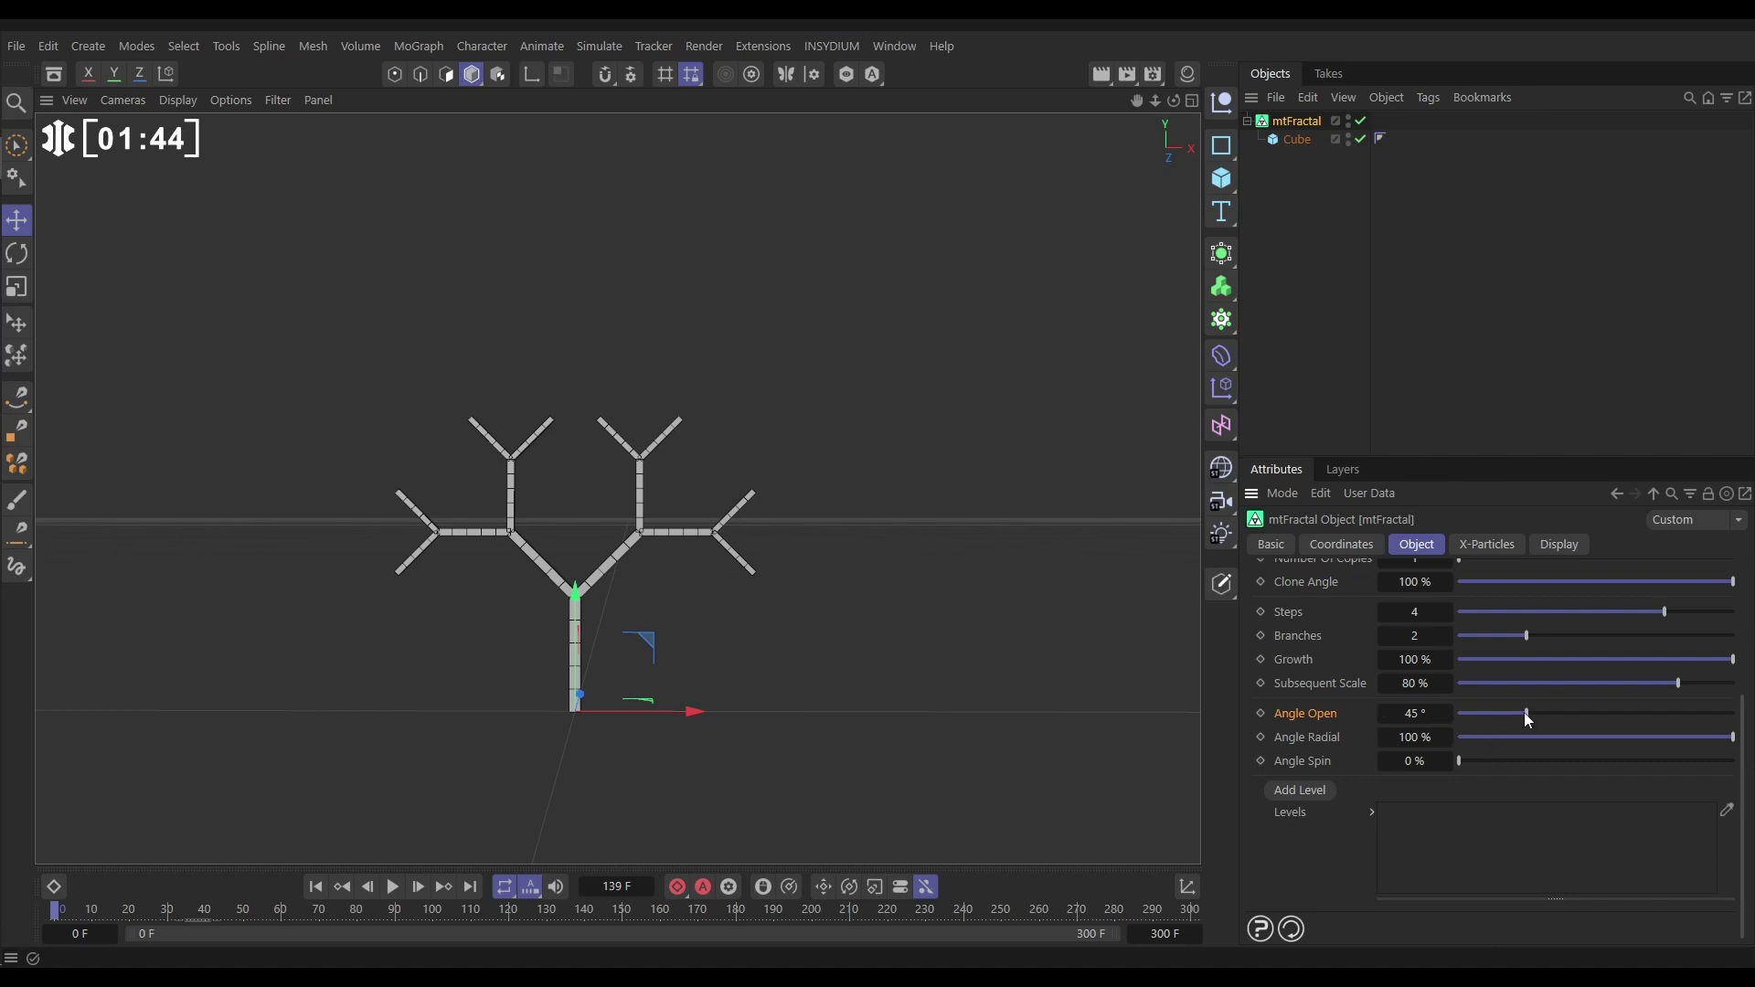
{"action": "mouse_move", "coordinate": [1525, 713]}
{"action": "left_mouse_down"}
{"action": "mouse_move", "coordinate": [1455, 722]}
{"action": "mouse_move", "coordinate": [1753, 736]}
{"action": "mouse_move", "coordinate": [1478, 722]}
{"action": "mouse_move", "coordinate": [1509, 722]}
{"action": "left_mouse_up"}
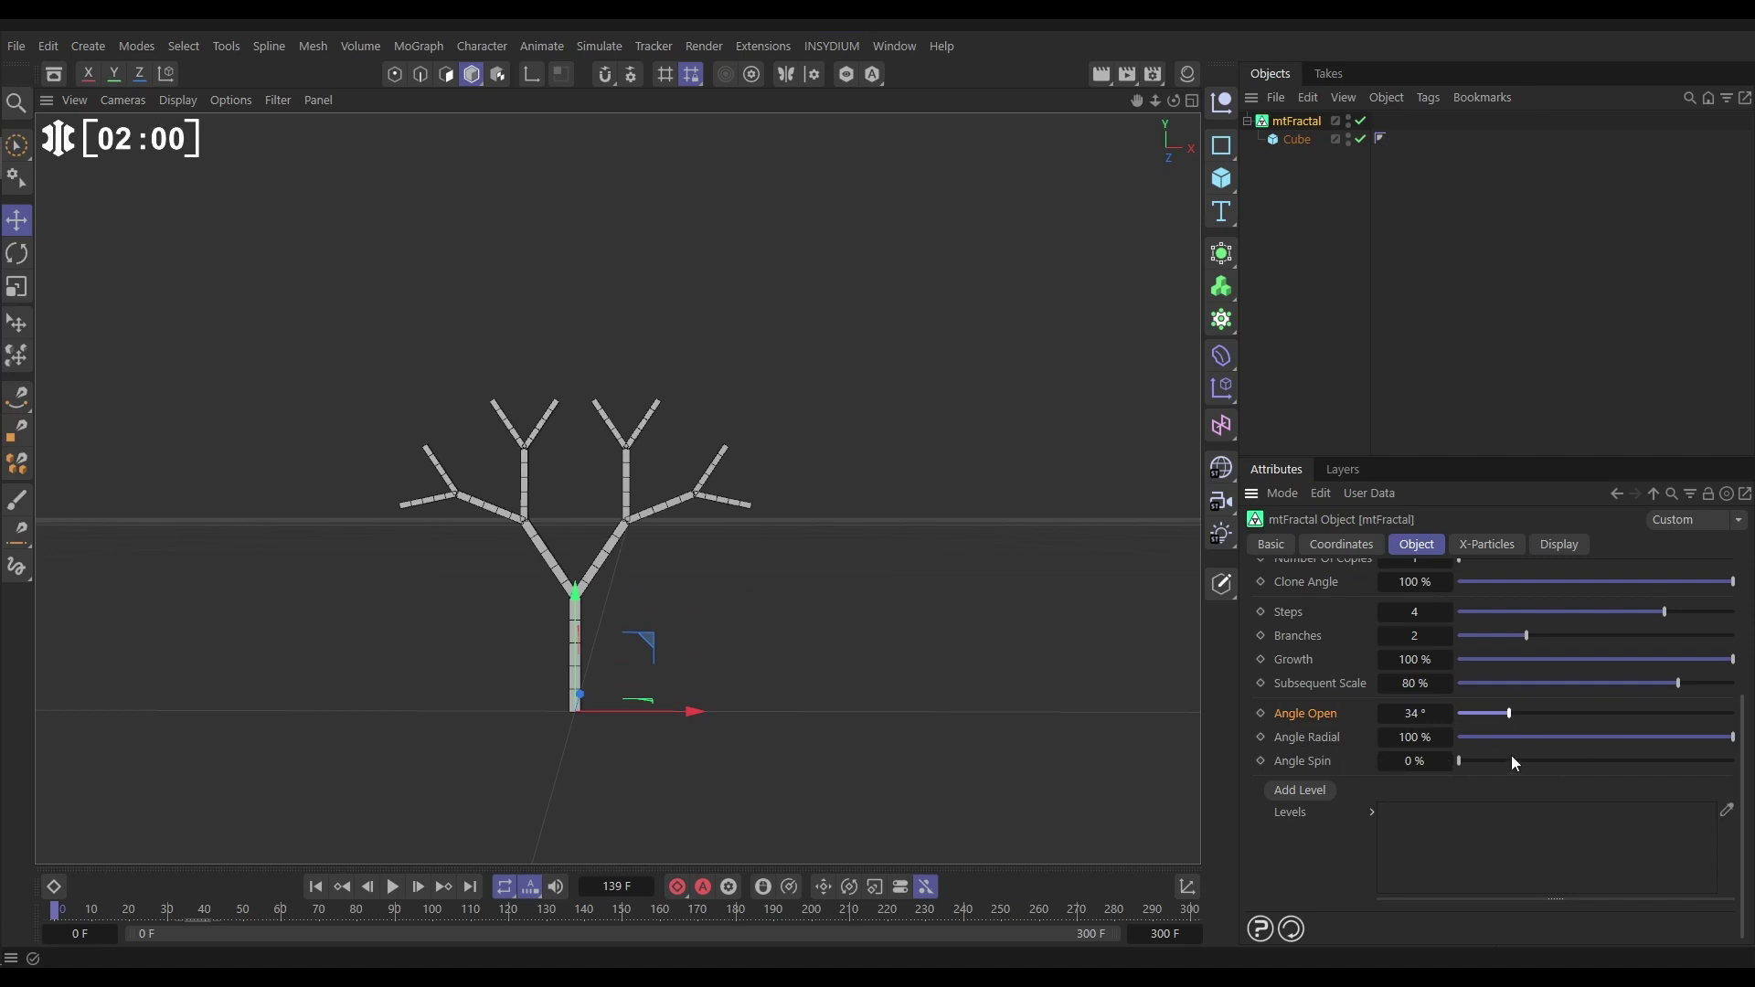
{"action": "left_click_drag", "start_coordinate": [1735, 738], "coordinate": [1442, 757]}
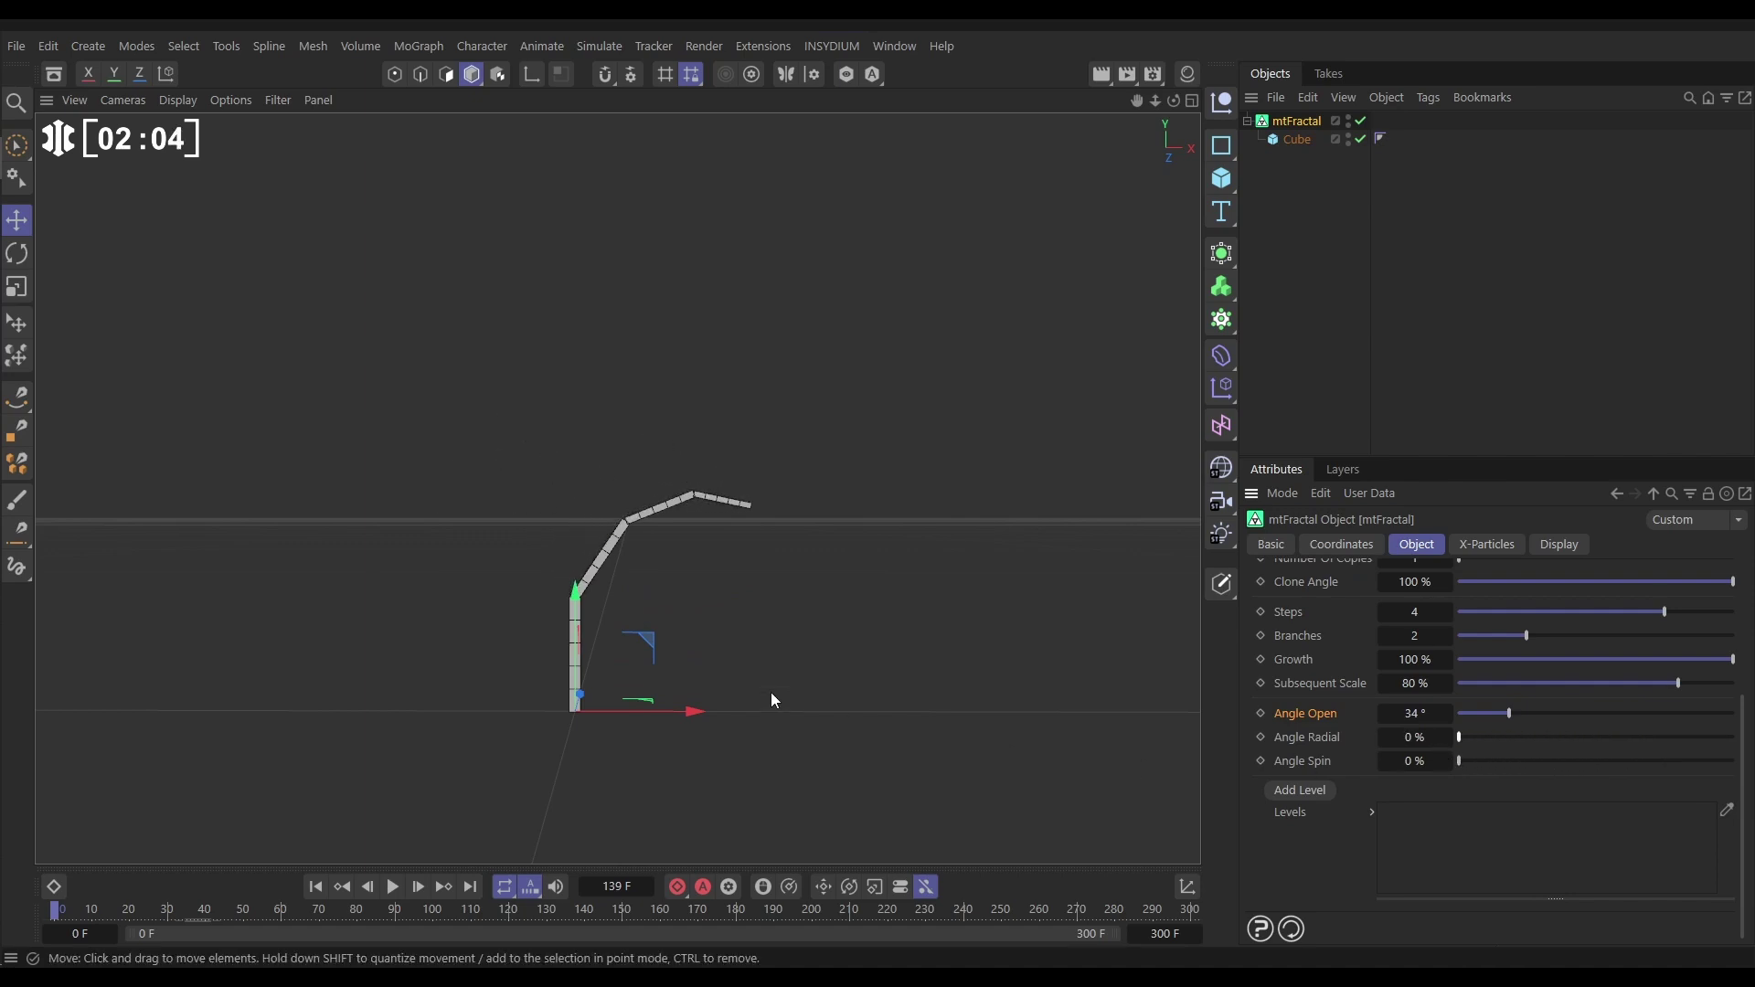
{"action": "left_click_drag", "start_coordinate": [594, 548], "coordinate": [750, 481], "text": "alt"}
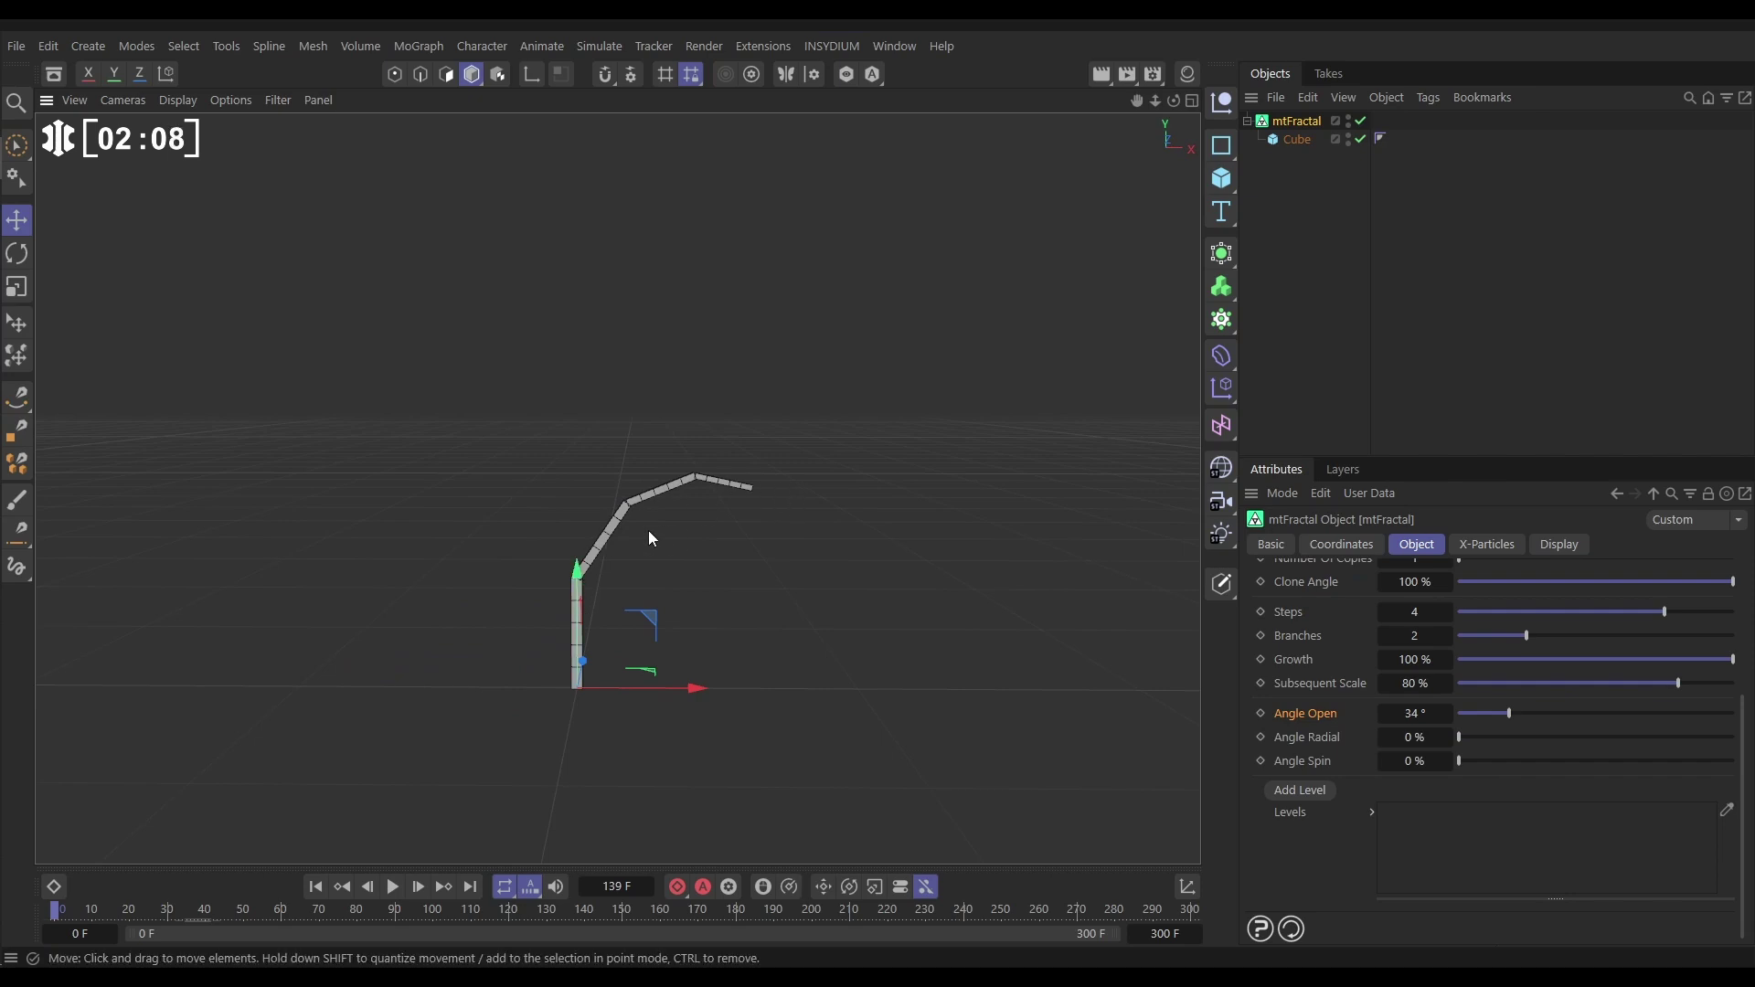
{"action": "left_click_drag", "start_coordinate": [649, 530], "coordinate": [693, 548], "text": "alt"}
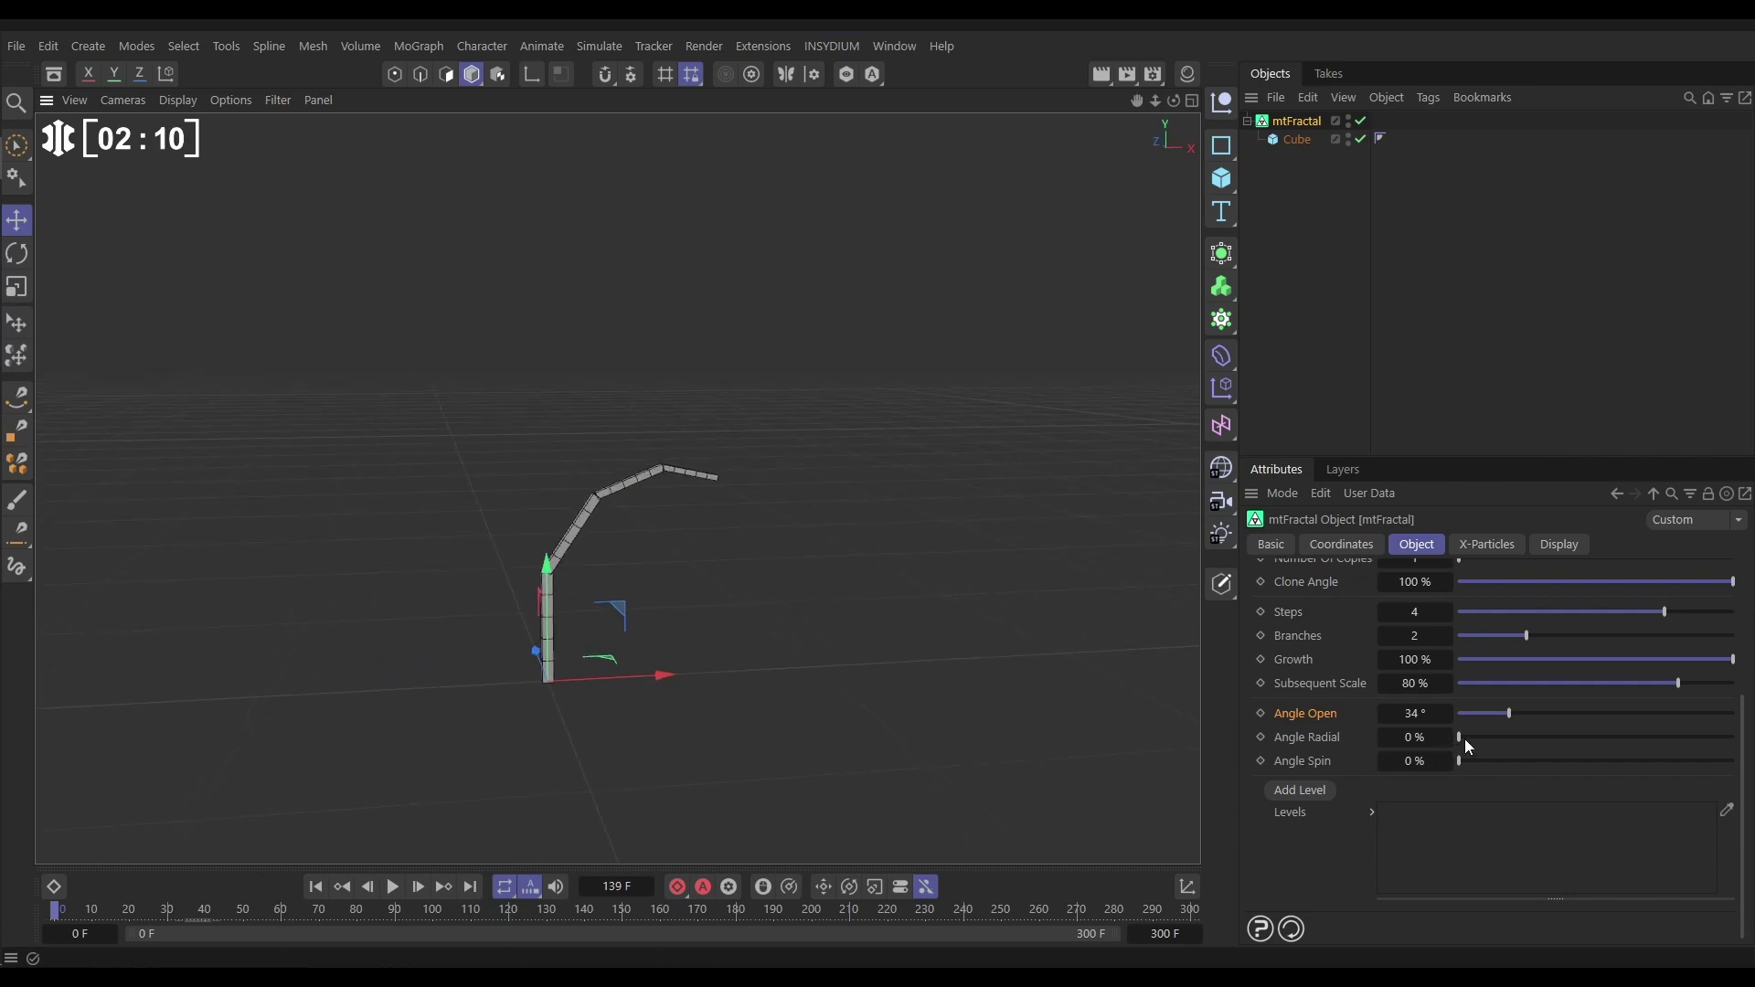
{"action": "left_click_drag", "start_coordinate": [1465, 739], "coordinate": [1726, 766]}
{"action": "left_click_drag", "start_coordinate": [529, 499], "coordinate": [515, 527], "text": "alt"}
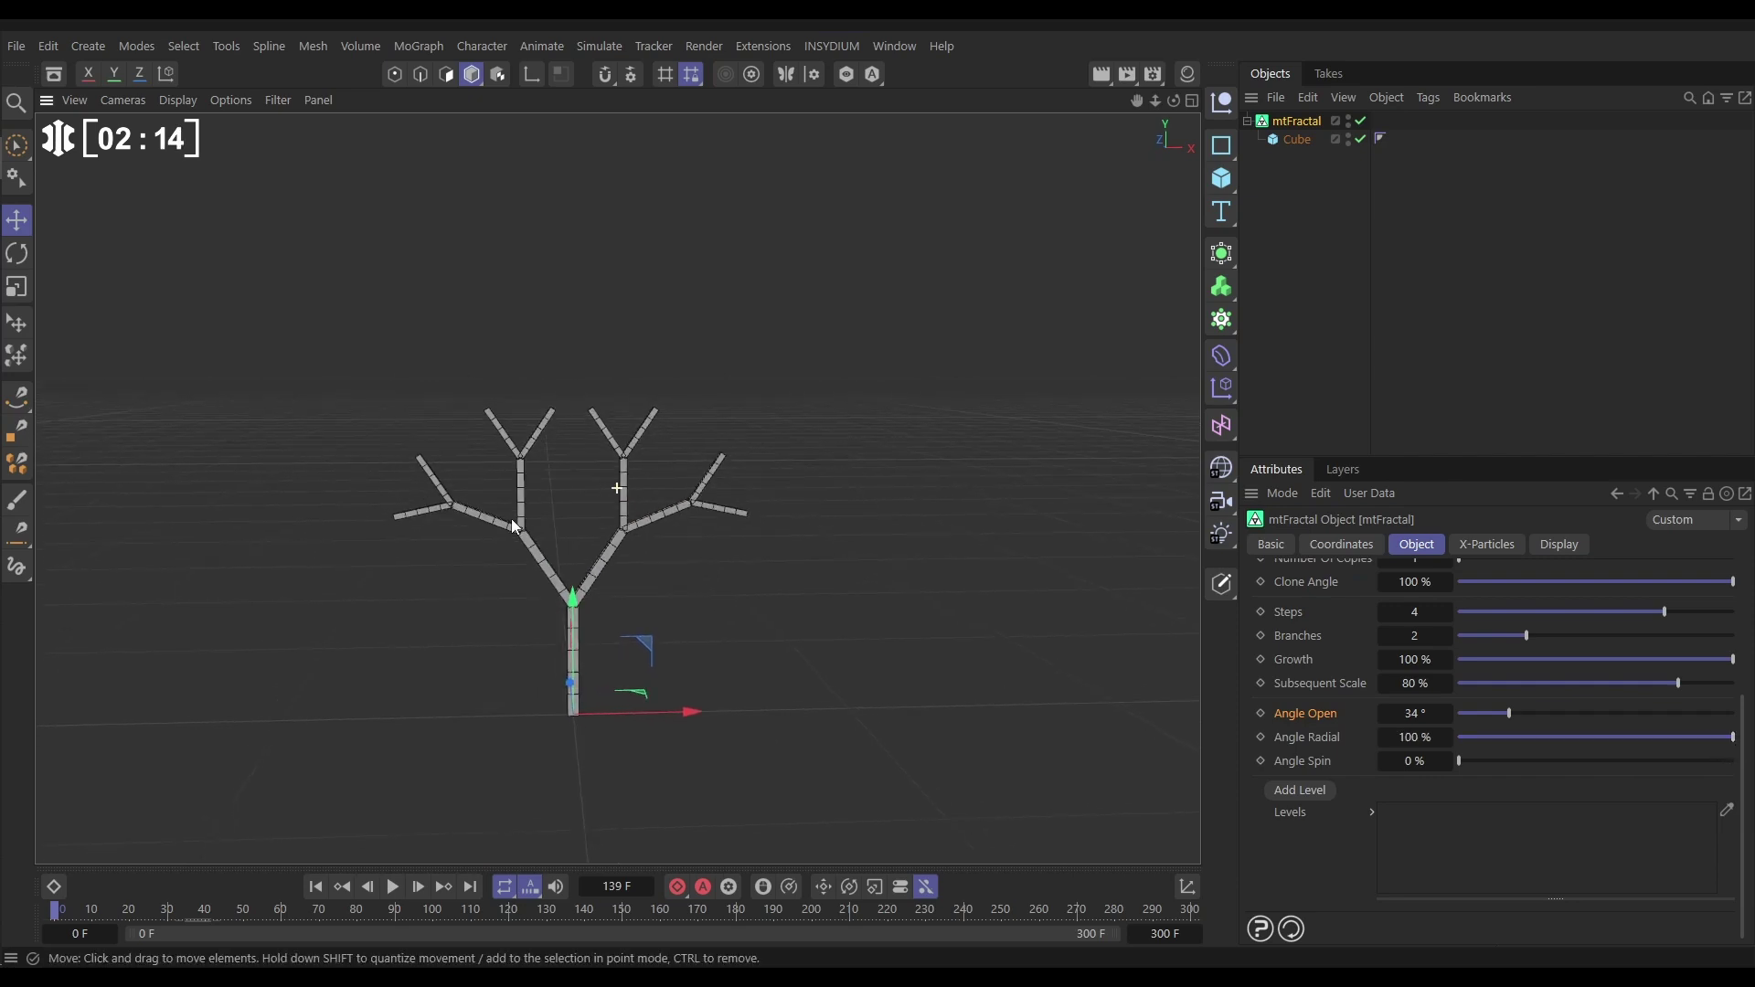
{"action": "scroll", "coordinate": [1728, 855], "scroll_direction": "up", "scroll_amount": 3}
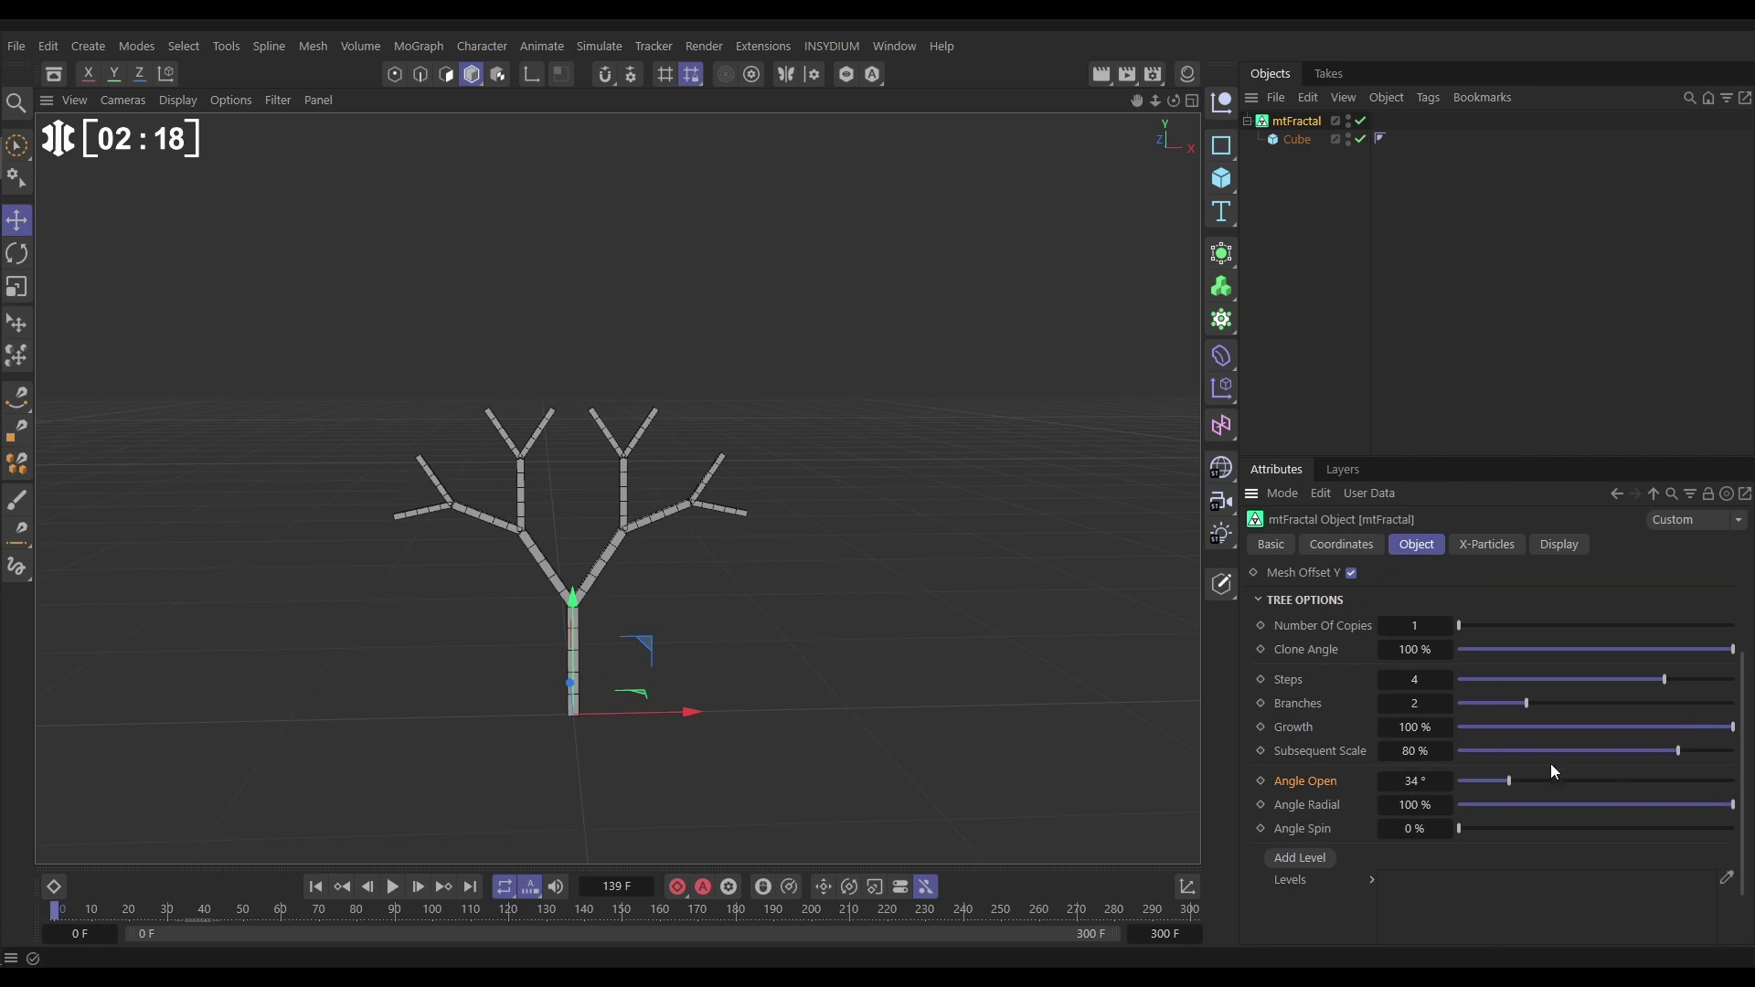
Raise Steps to 6 and Branches to 4, sweep Angle Radial back to 100%, and orbit
{"action": "left_click", "coordinate": [1447, 679]}
{"action": "left_click", "coordinate": [1447, 679]}
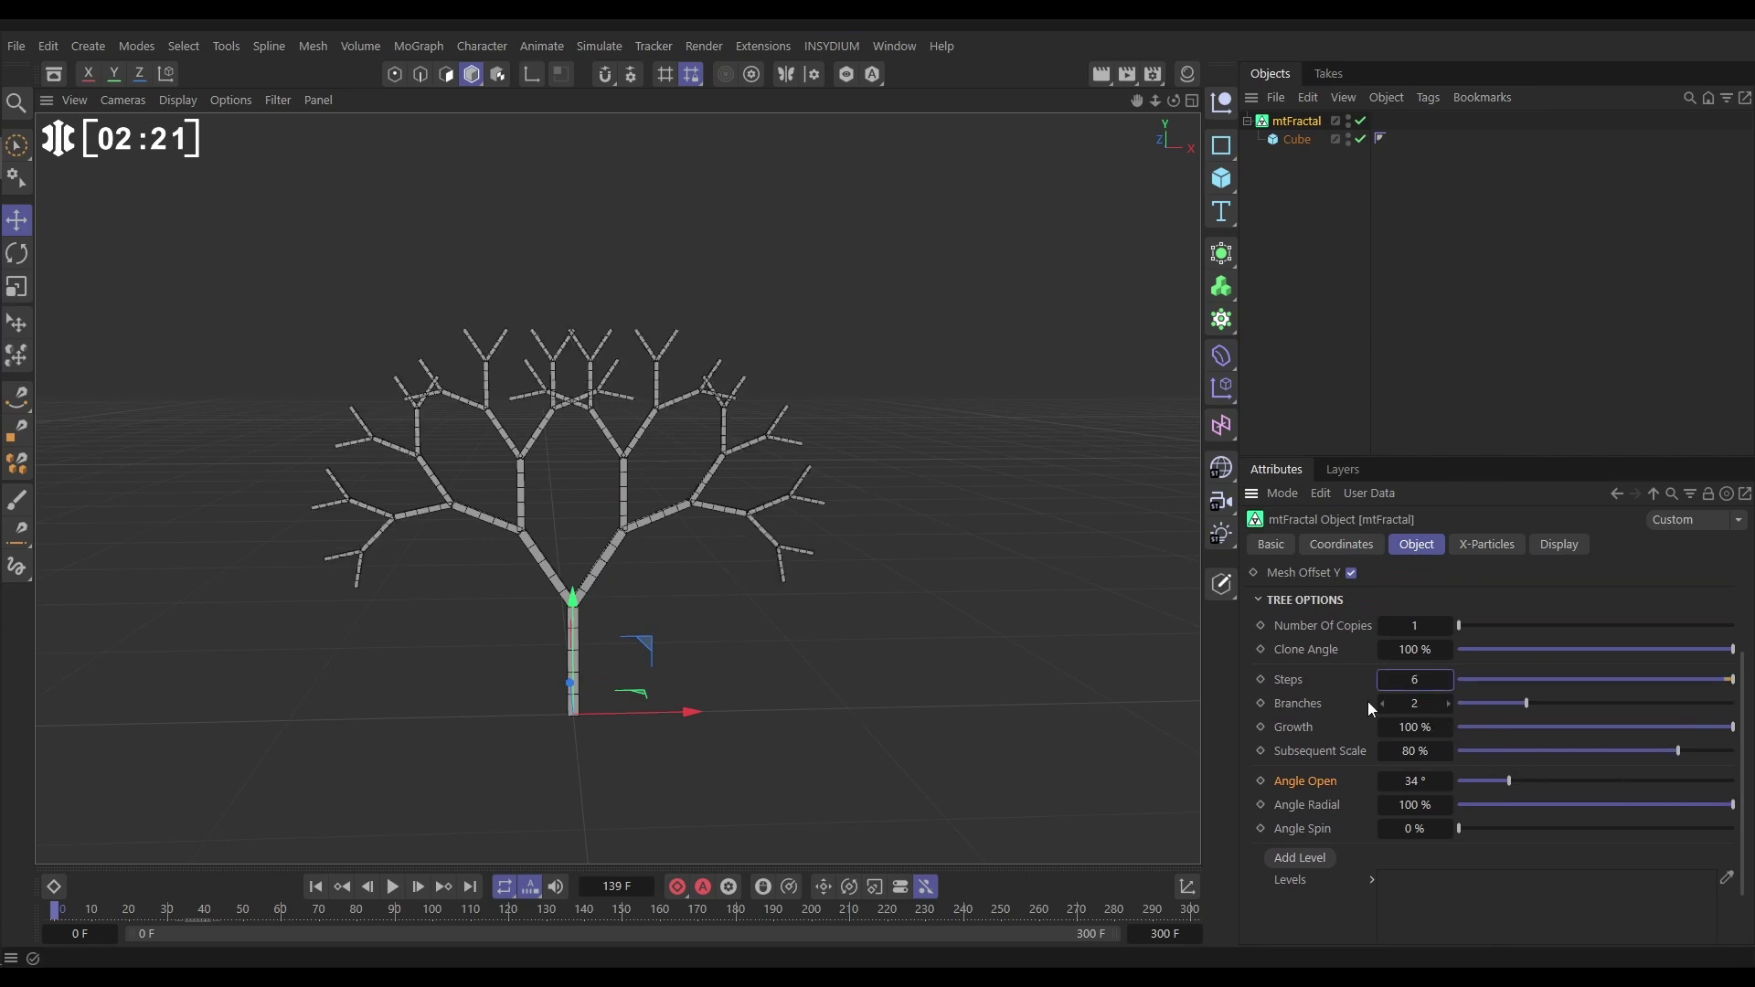
{"action": "left_click", "coordinate": [1448, 706]}
{"action": "left_click", "coordinate": [1448, 706]}
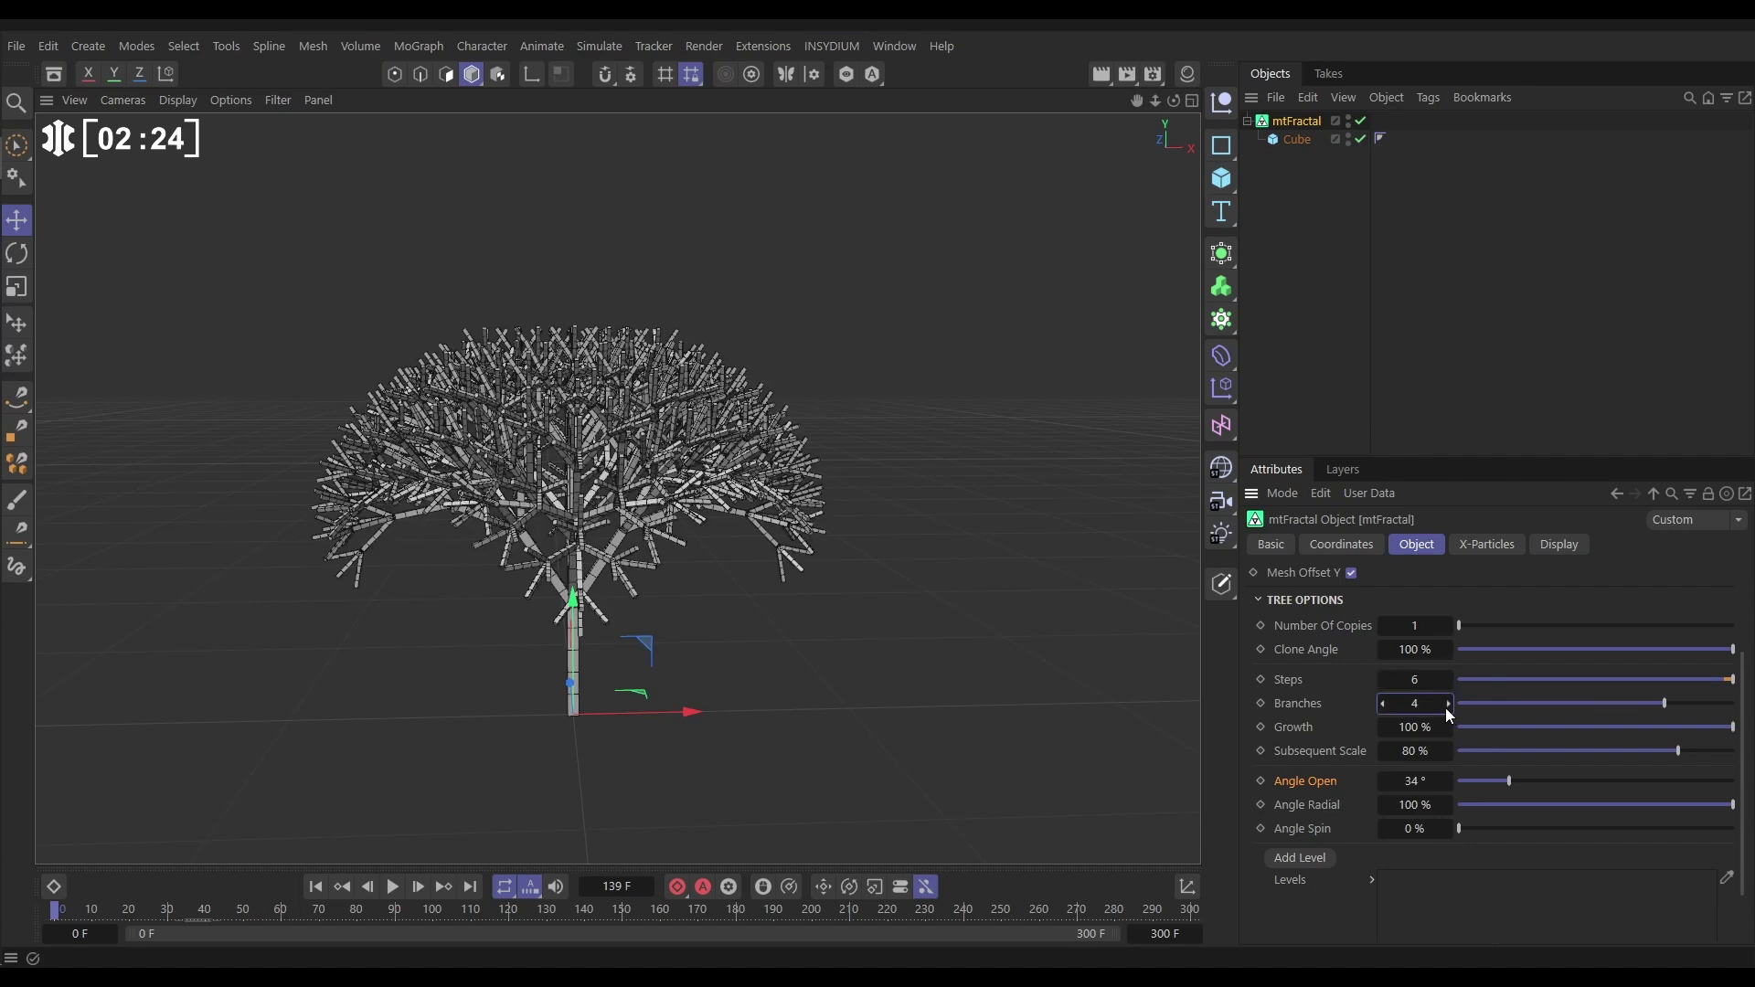
{"action": "left_click", "coordinate": [1668, 805]}
{"action": "left_click_drag", "start_coordinate": [1615, 804], "coordinate": [1742, 783]}
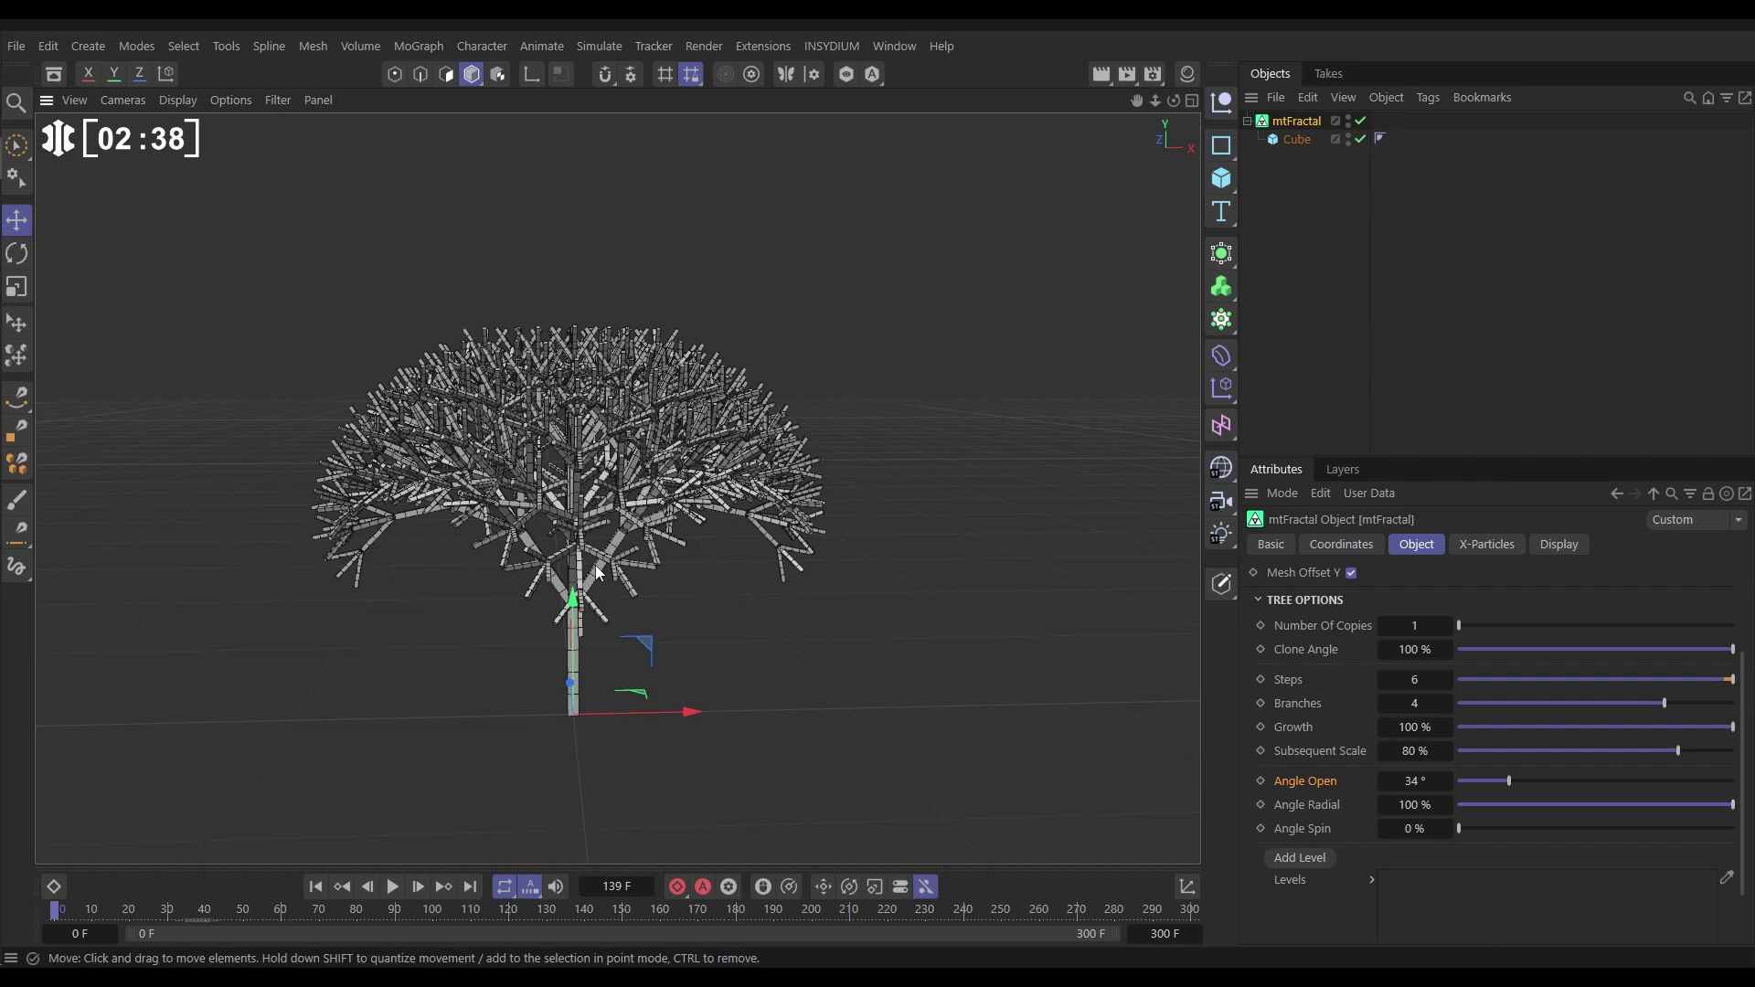
{"action": "left_click_drag", "start_coordinate": [601, 566], "coordinate": [660, 487], "text": "alt"}
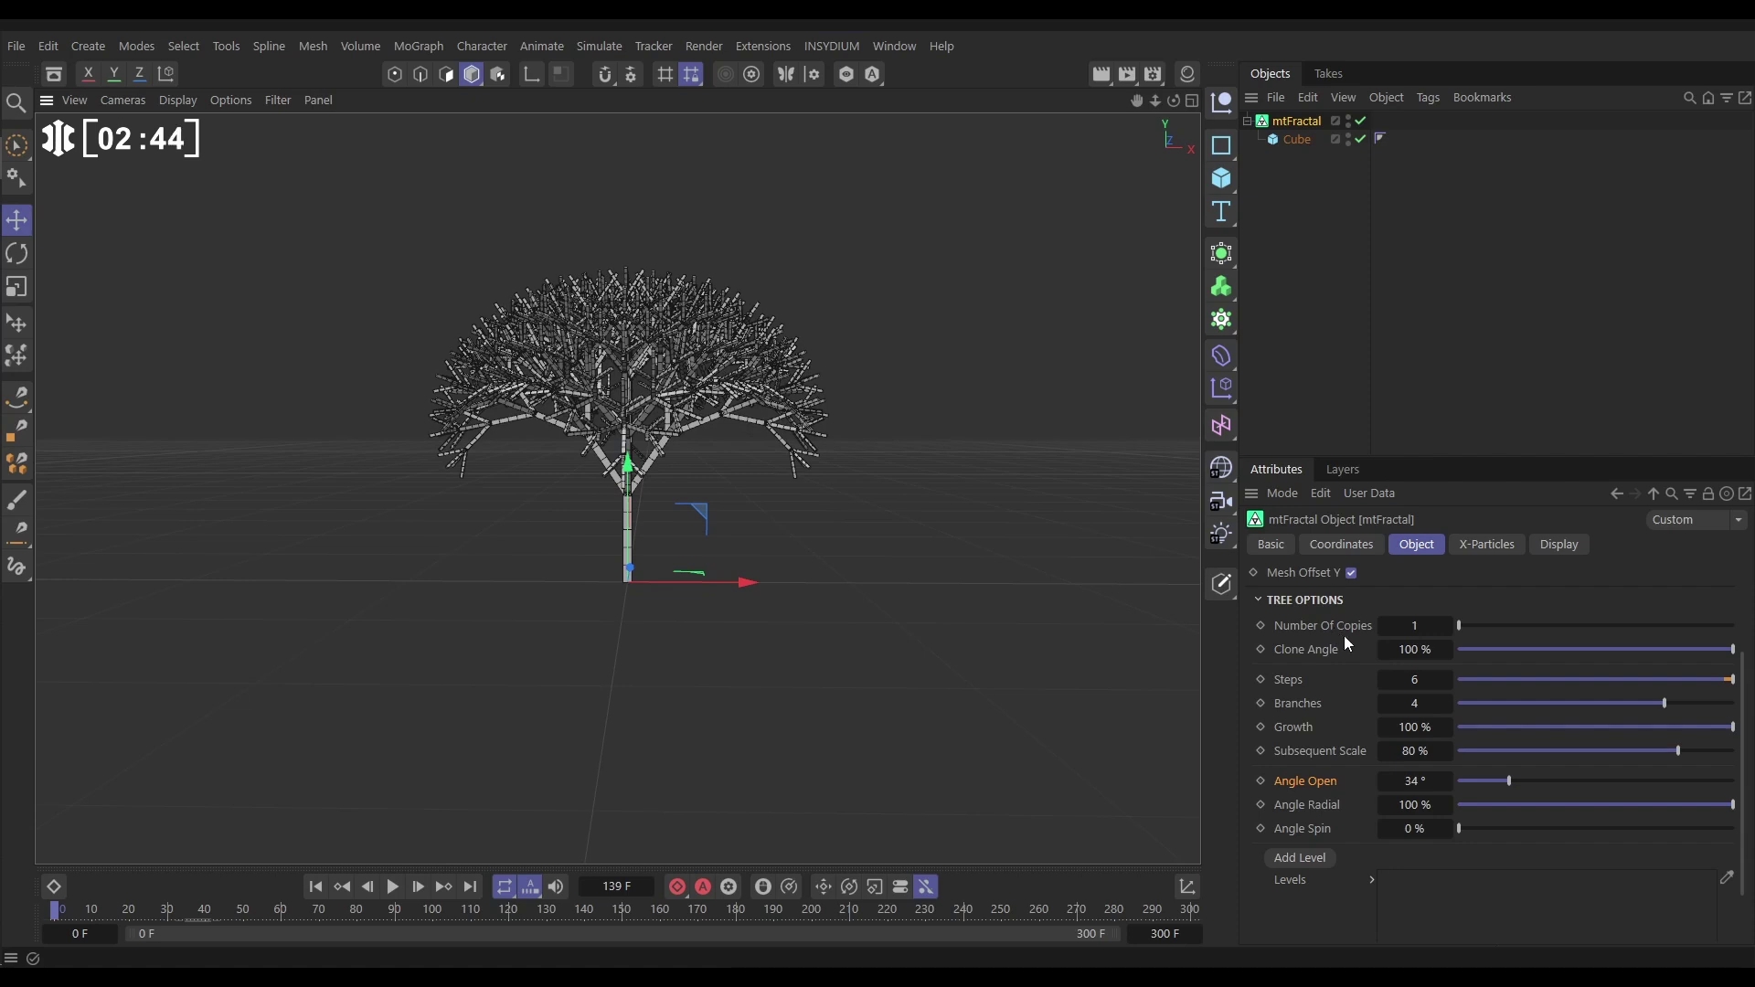
Try 2, 4 and 6 tree copies while varying Angle Radial, e.g. 57%
{"action": "left_click", "coordinate": [1448, 626]}
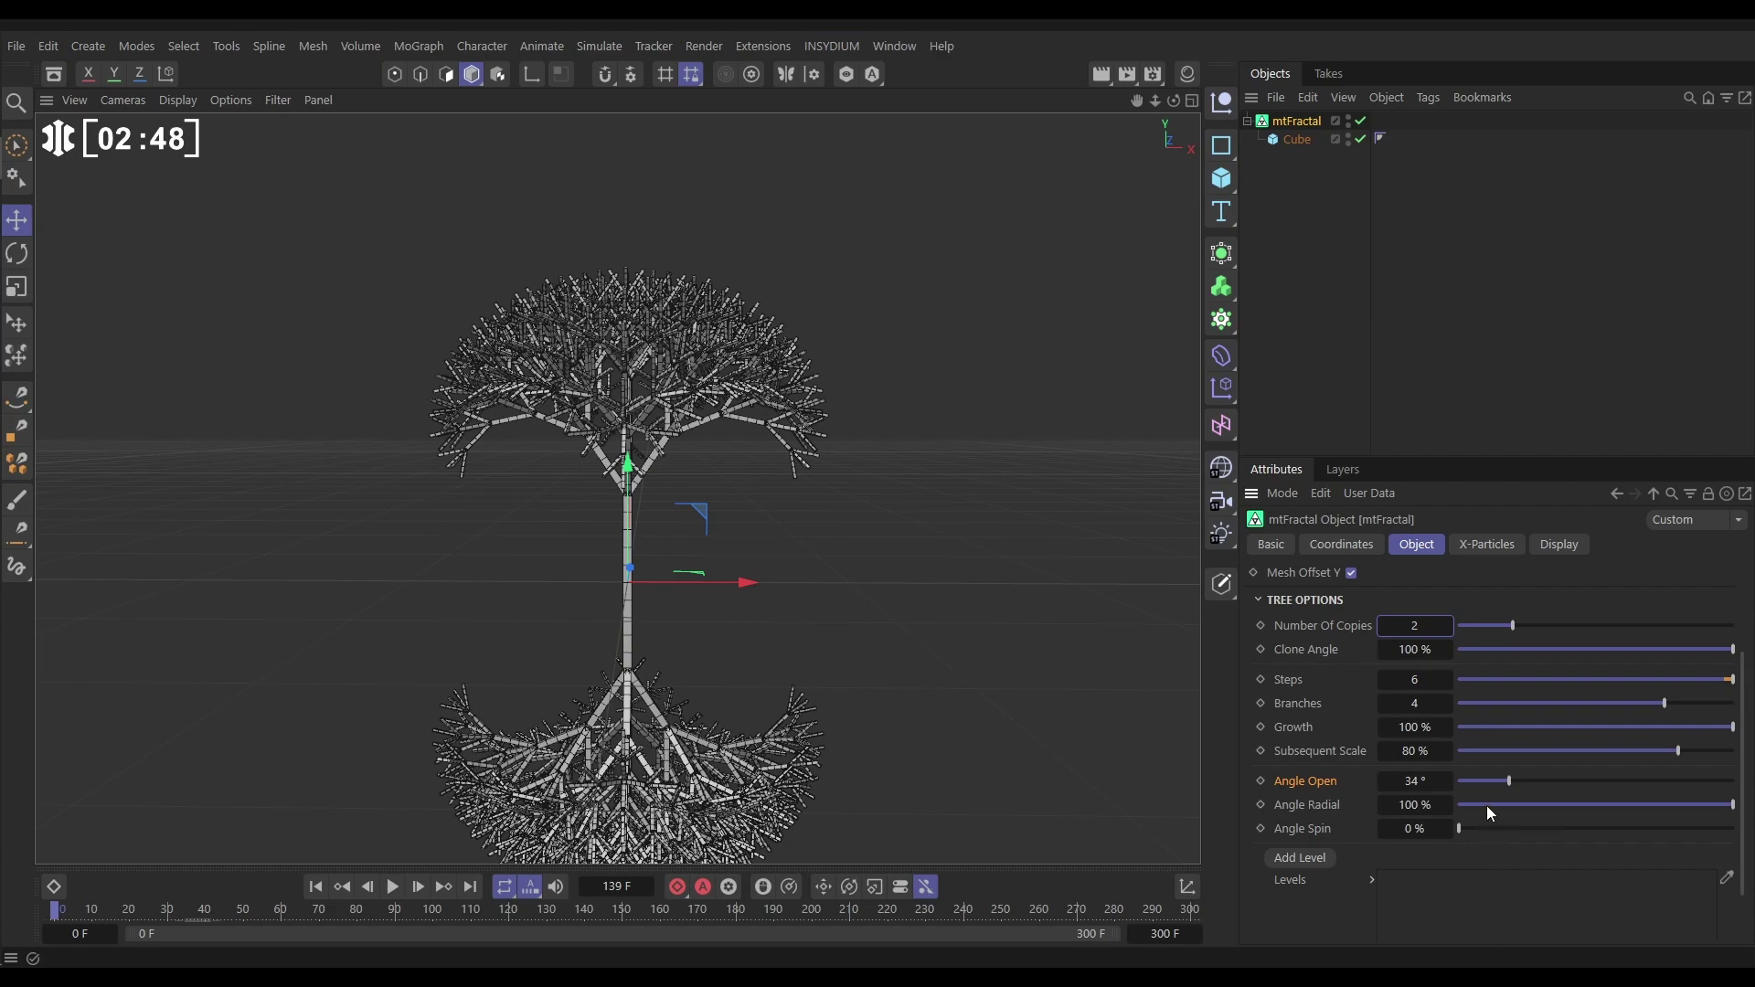
{"action": "left_click_drag", "start_coordinate": [1486, 805], "coordinate": [1620, 814]}
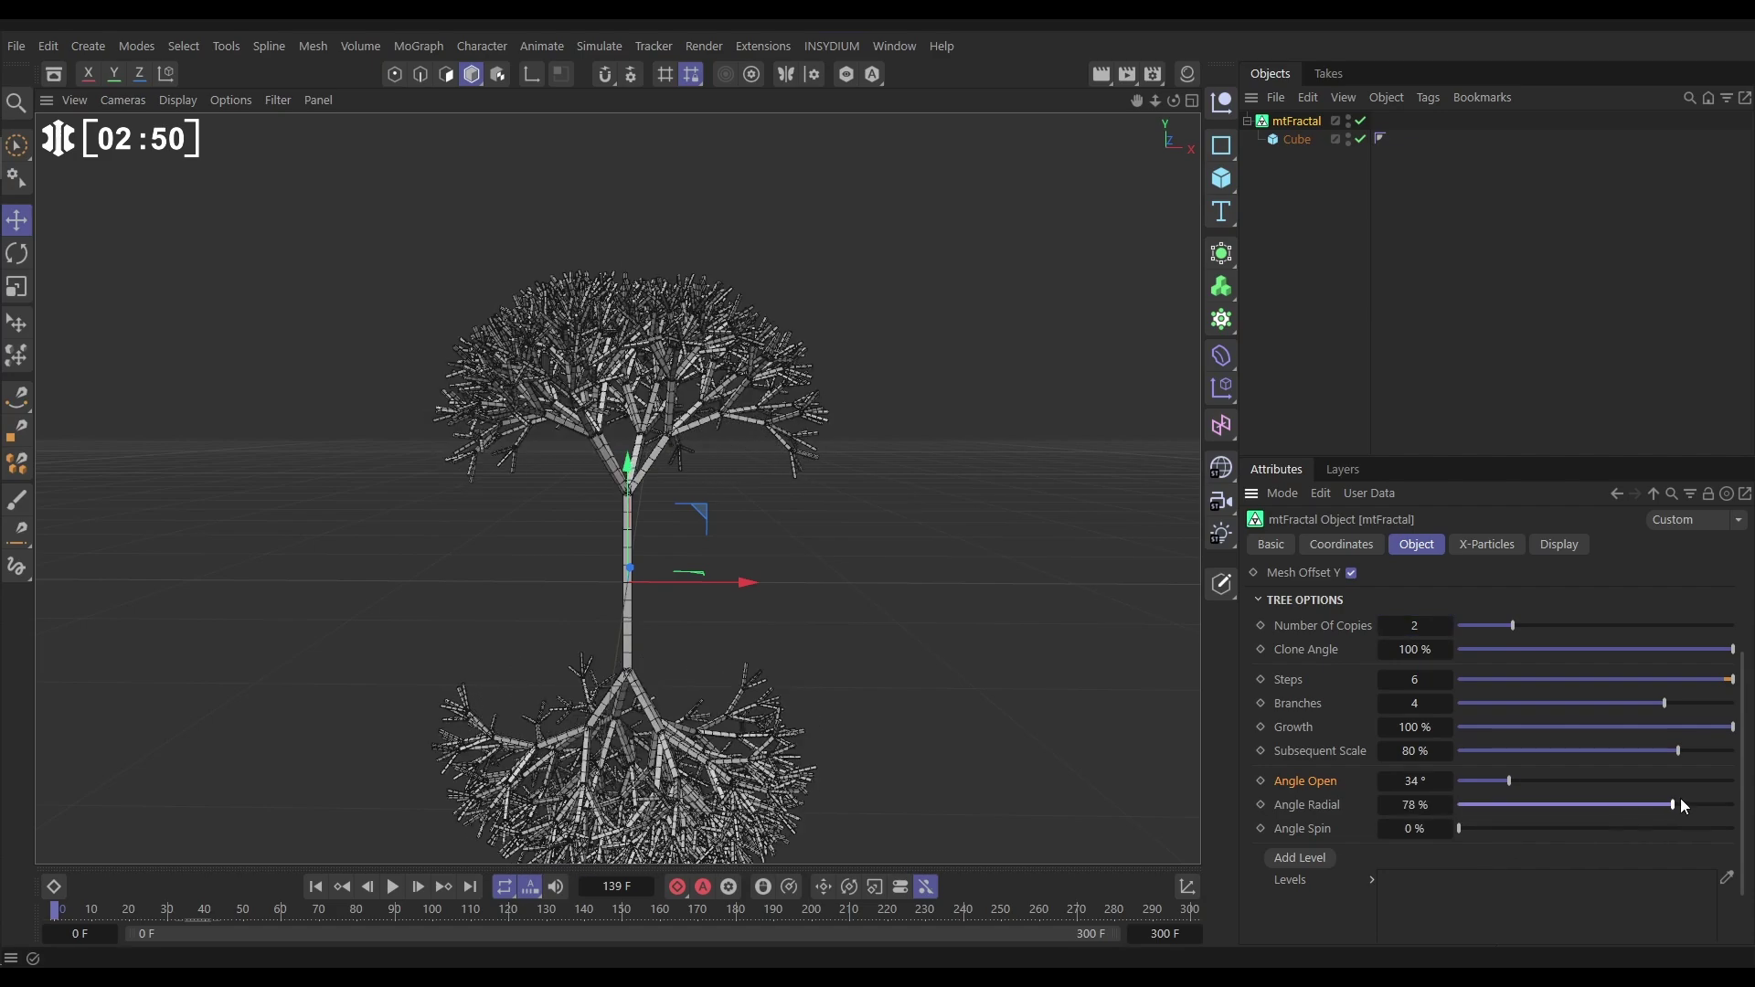
{"action": "left_click_drag", "start_coordinate": [1677, 804], "coordinate": [1742, 805]}
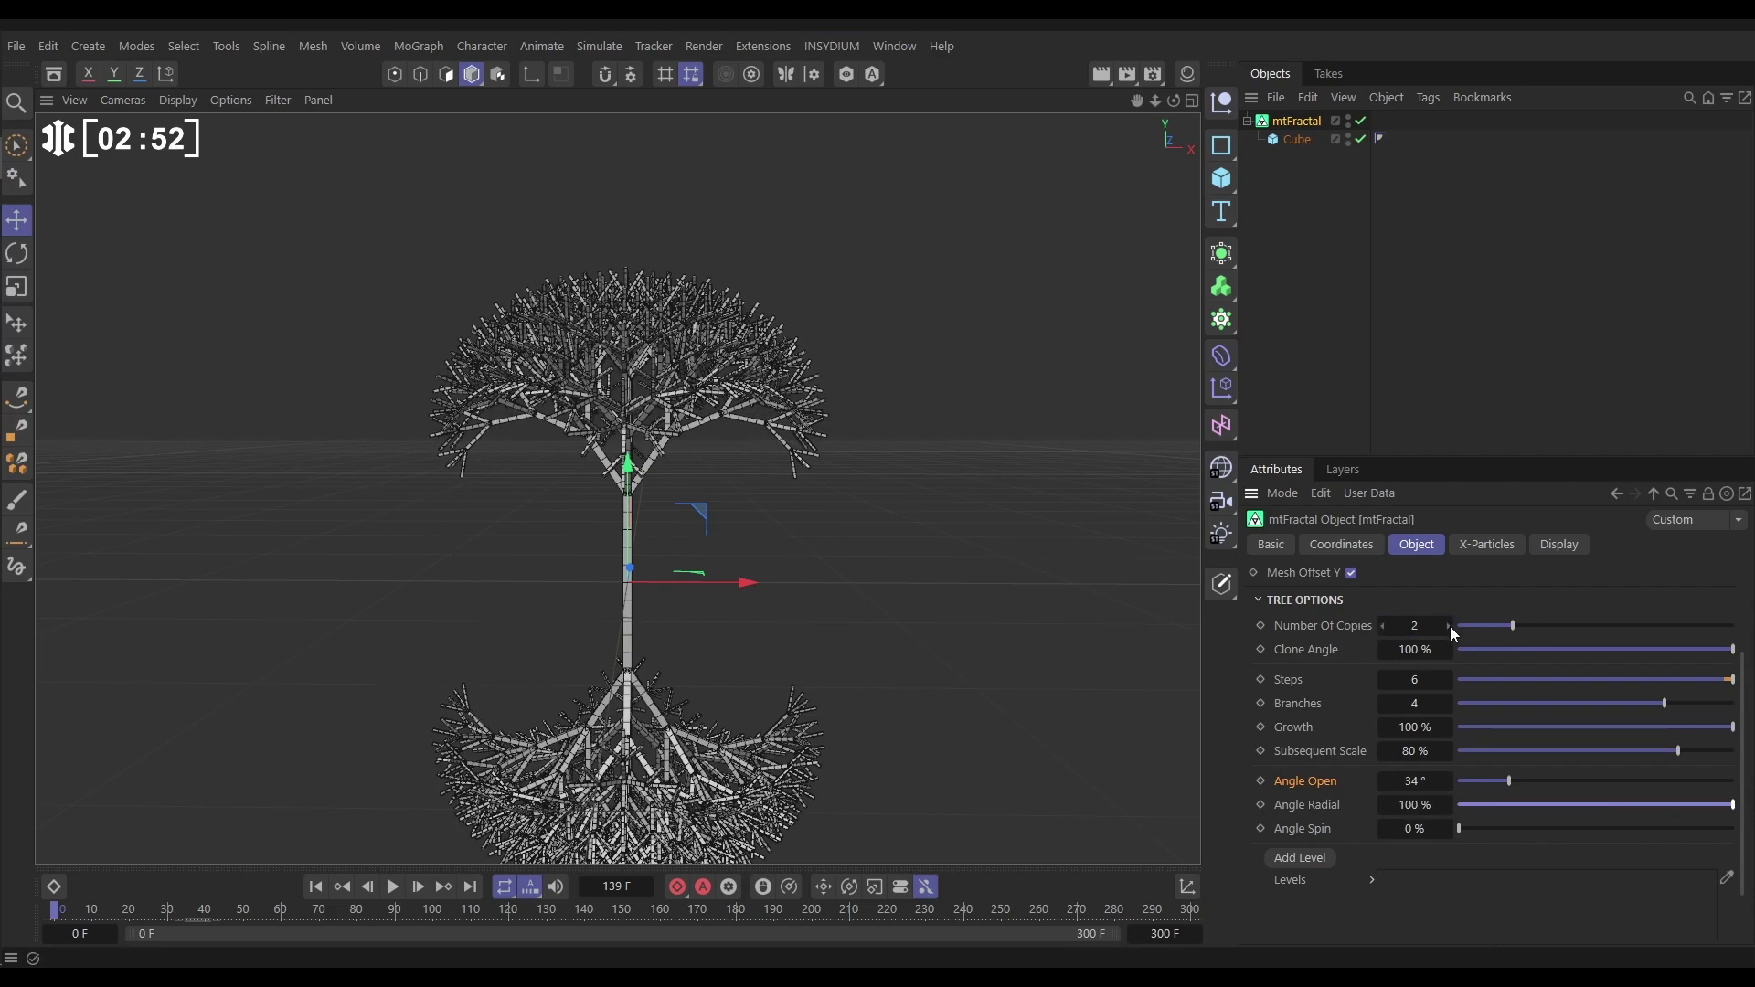
{"action": "left_click_drag", "start_coordinate": [1450, 627], "coordinate": [1476, 627]}
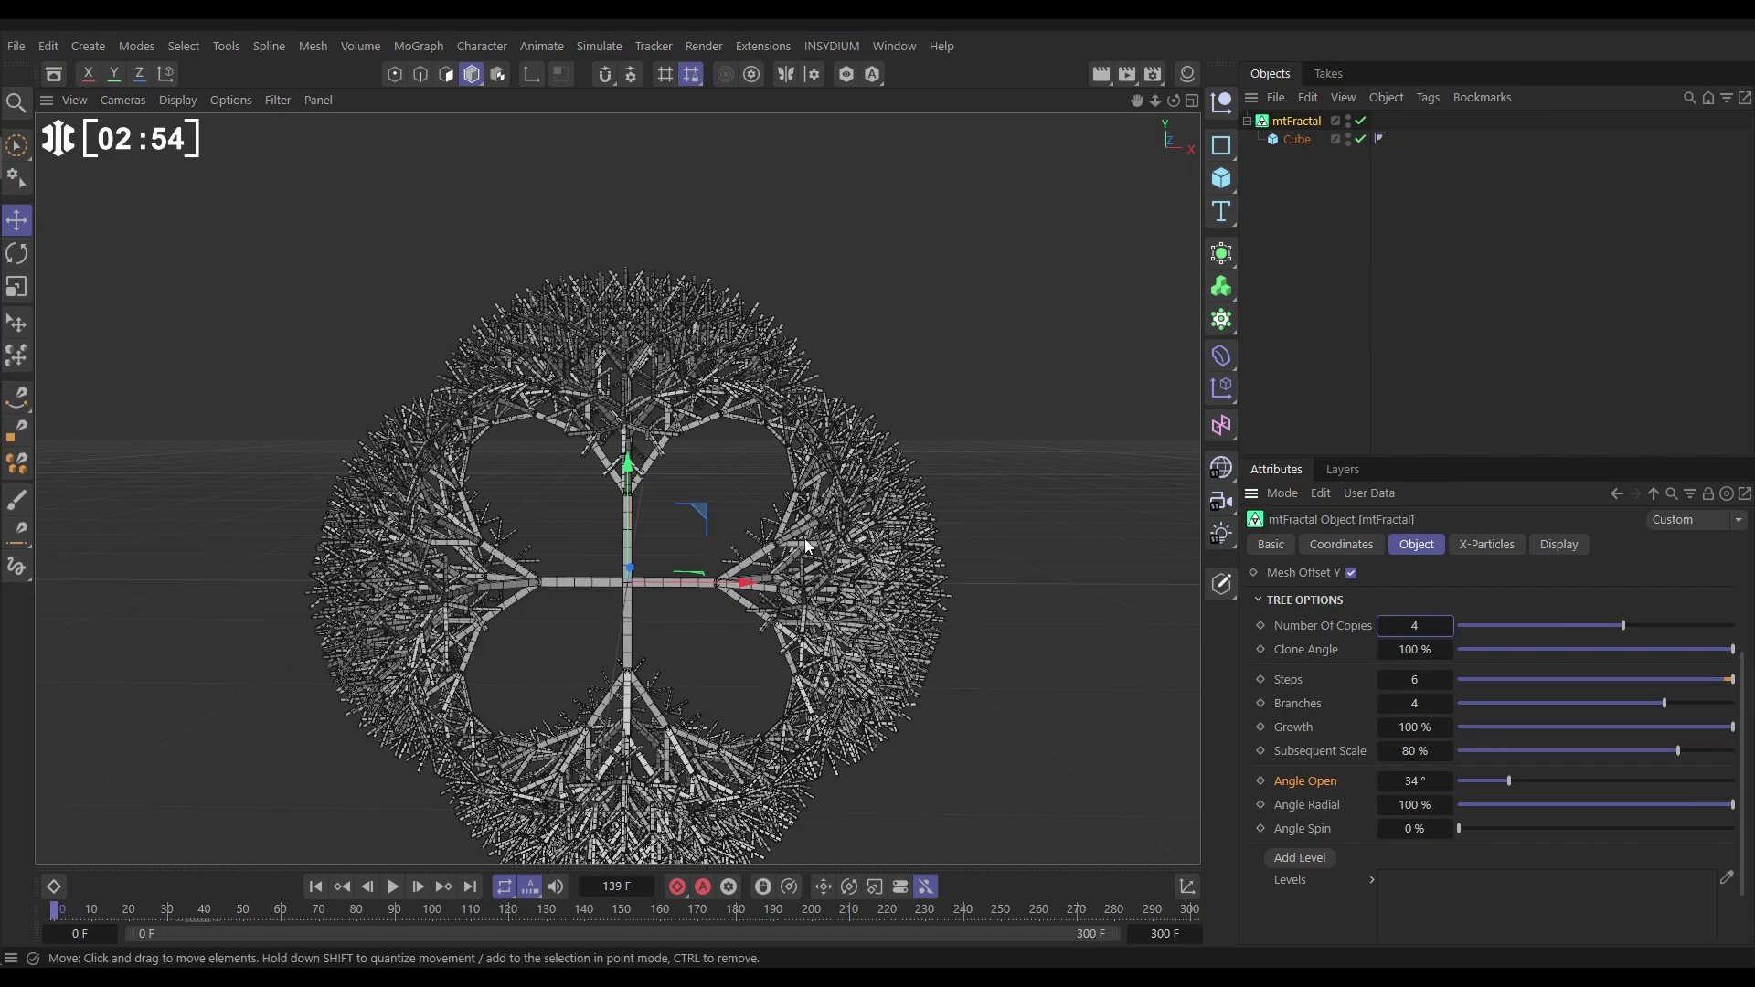
{"action": "left_click", "coordinate": [1617, 806]}
{"action": "left_click_drag", "start_coordinate": [1555, 808], "coordinate": [1627, 808]}
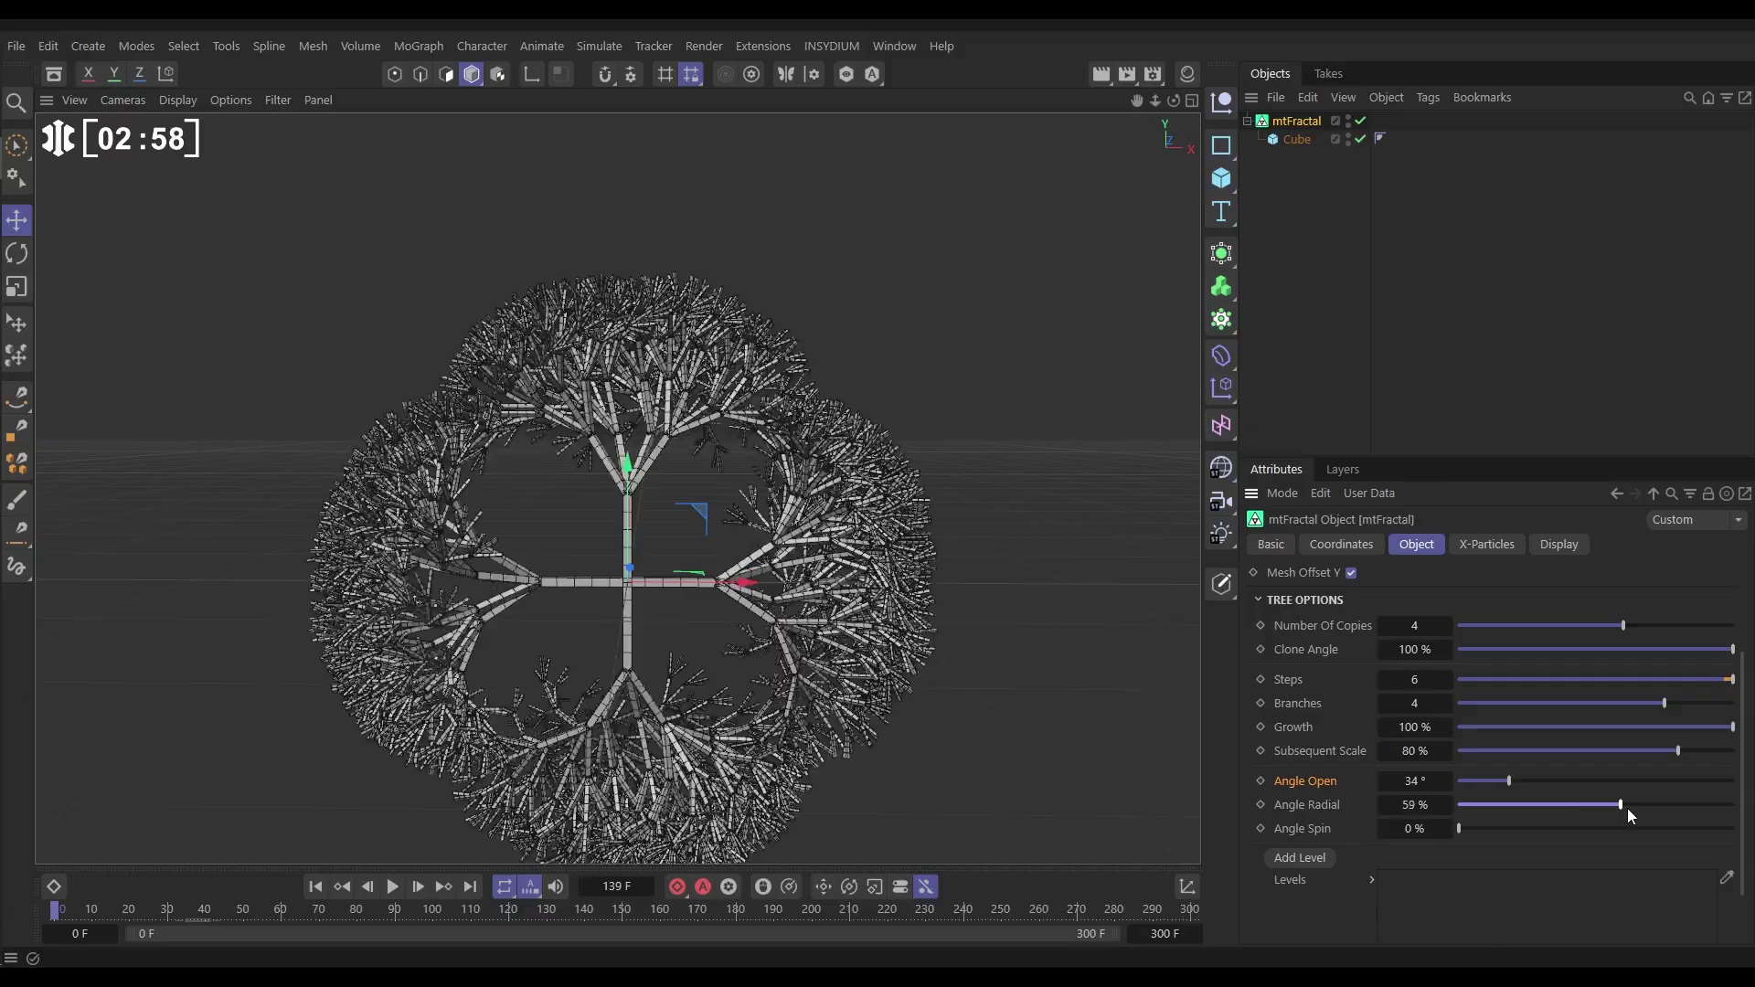
{"action": "left_click", "coordinate": [1448, 626]}
{"action": "left_click", "coordinate": [1448, 625]}
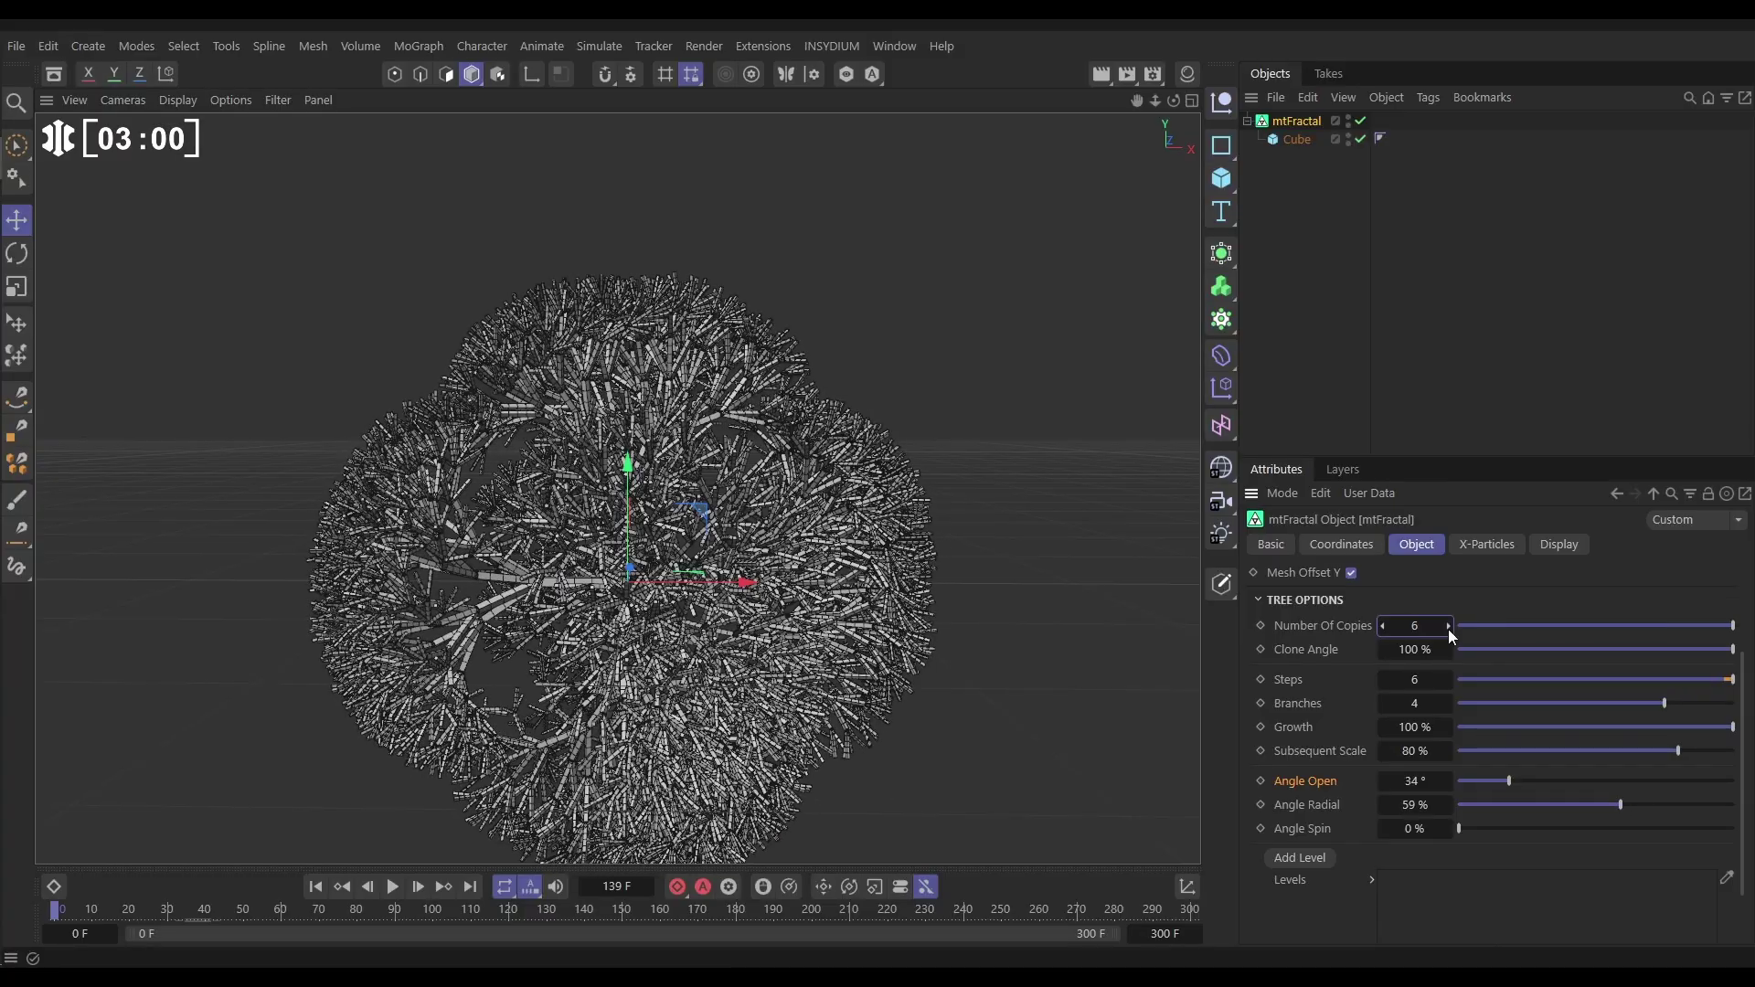
{"action": "left_click_drag", "start_coordinate": [749, 512], "coordinate": [722, 590], "text": "alt"}
{"action": "left_click_drag", "start_coordinate": [1620, 805], "coordinate": [1451, 826]}
Set Number Of Copies back to 1 and widen Angle Radial for a single full canopy
{"action": "double_click", "coordinate": [1401, 626]}
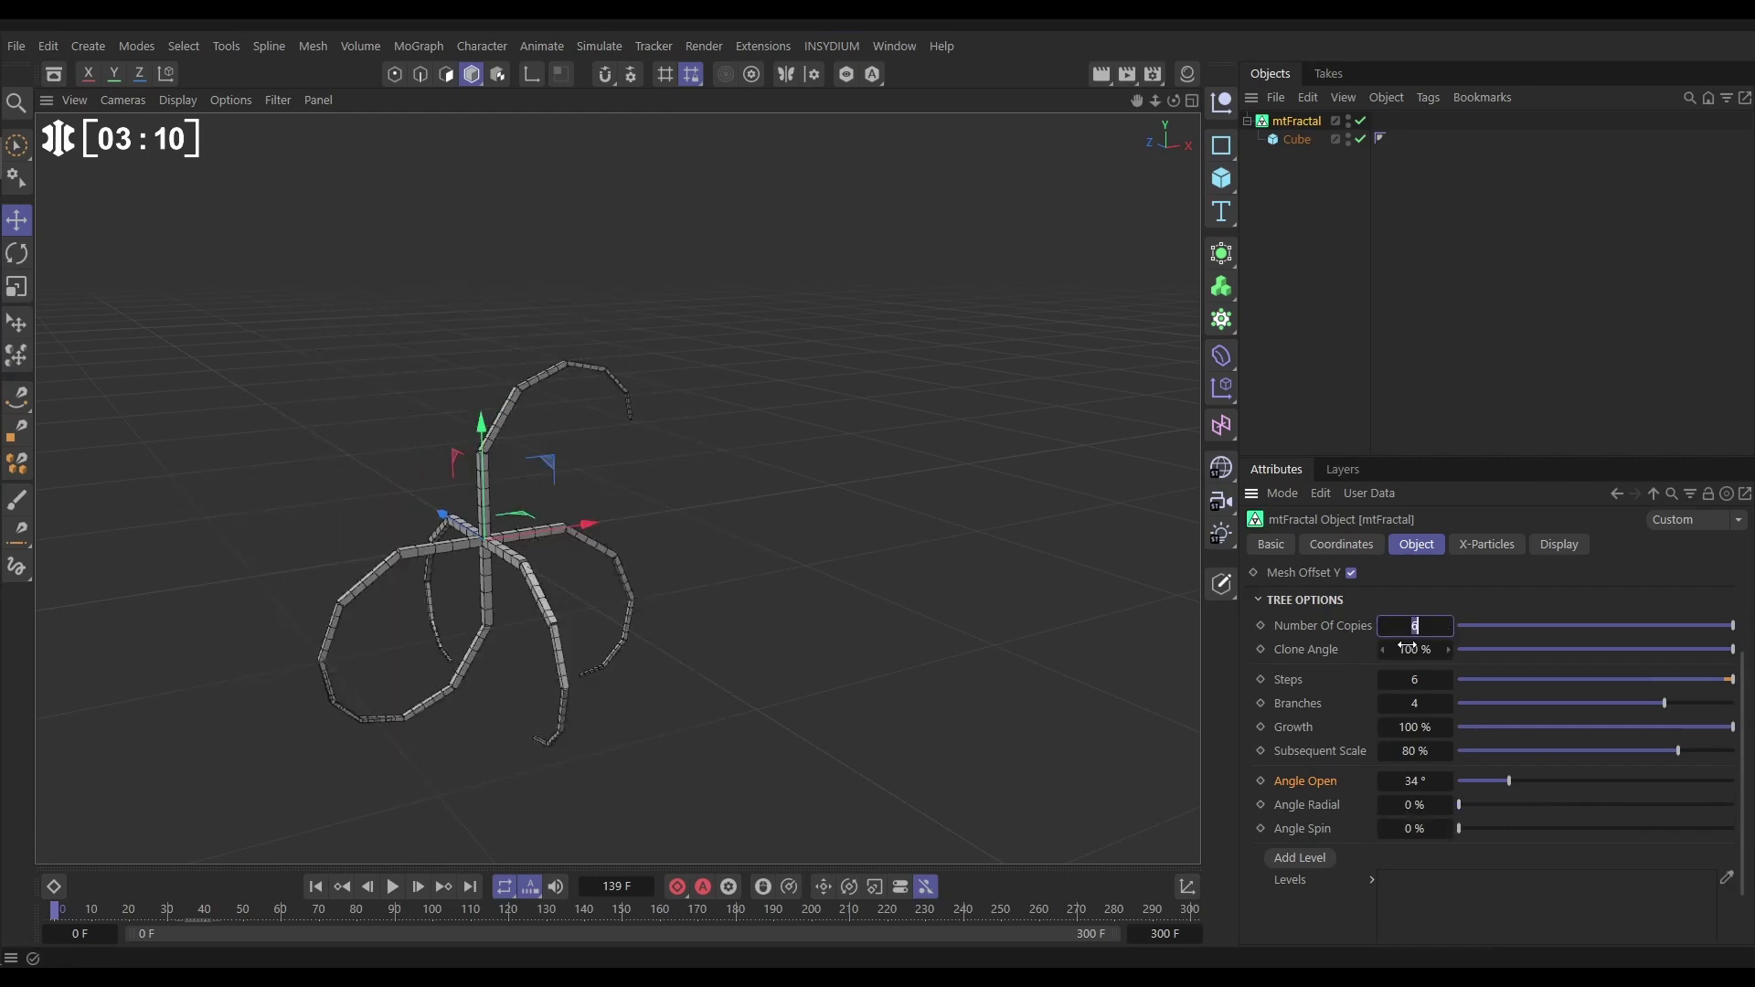
{"action": "type", "text": "1"}
{"action": "key", "text": "Return"}
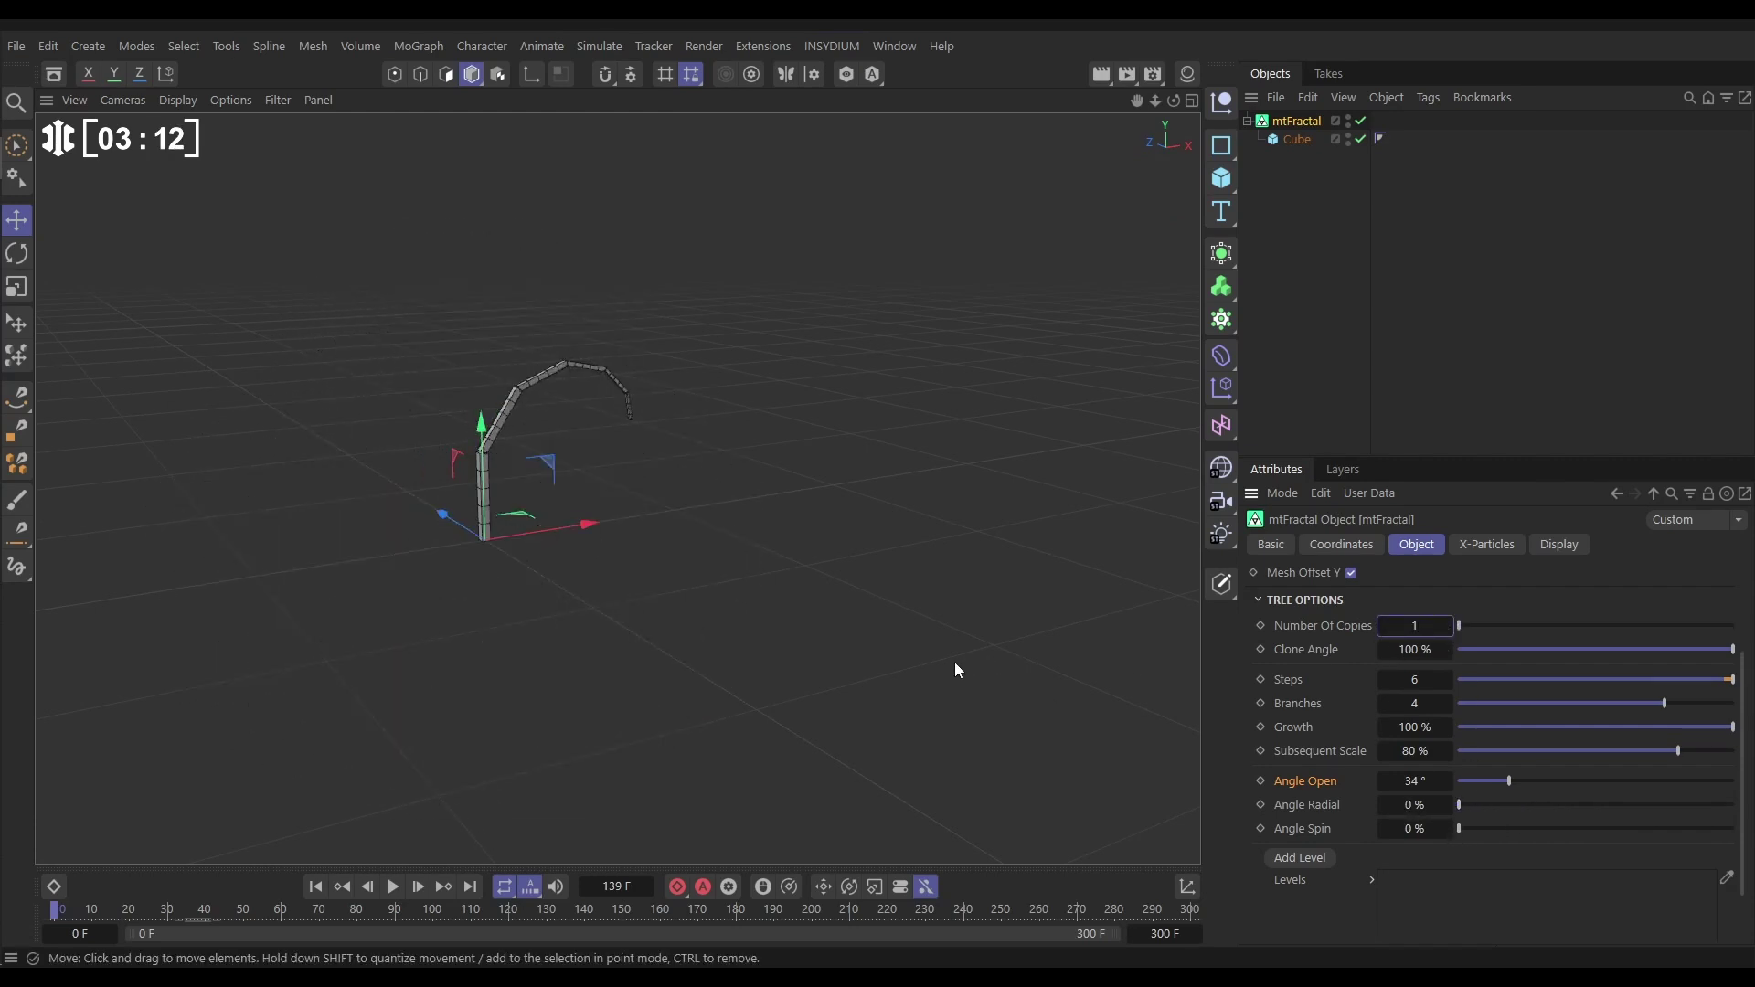
{"action": "left_click_drag", "start_coordinate": [1480, 805], "coordinate": [1733, 804]}
Orbit to a level view, then add fractal level Level.1 and show its Step Level 2 settings
{"action": "scroll", "coordinate": [617, 406], "scroll_direction": "up", "scroll_amount": 5}
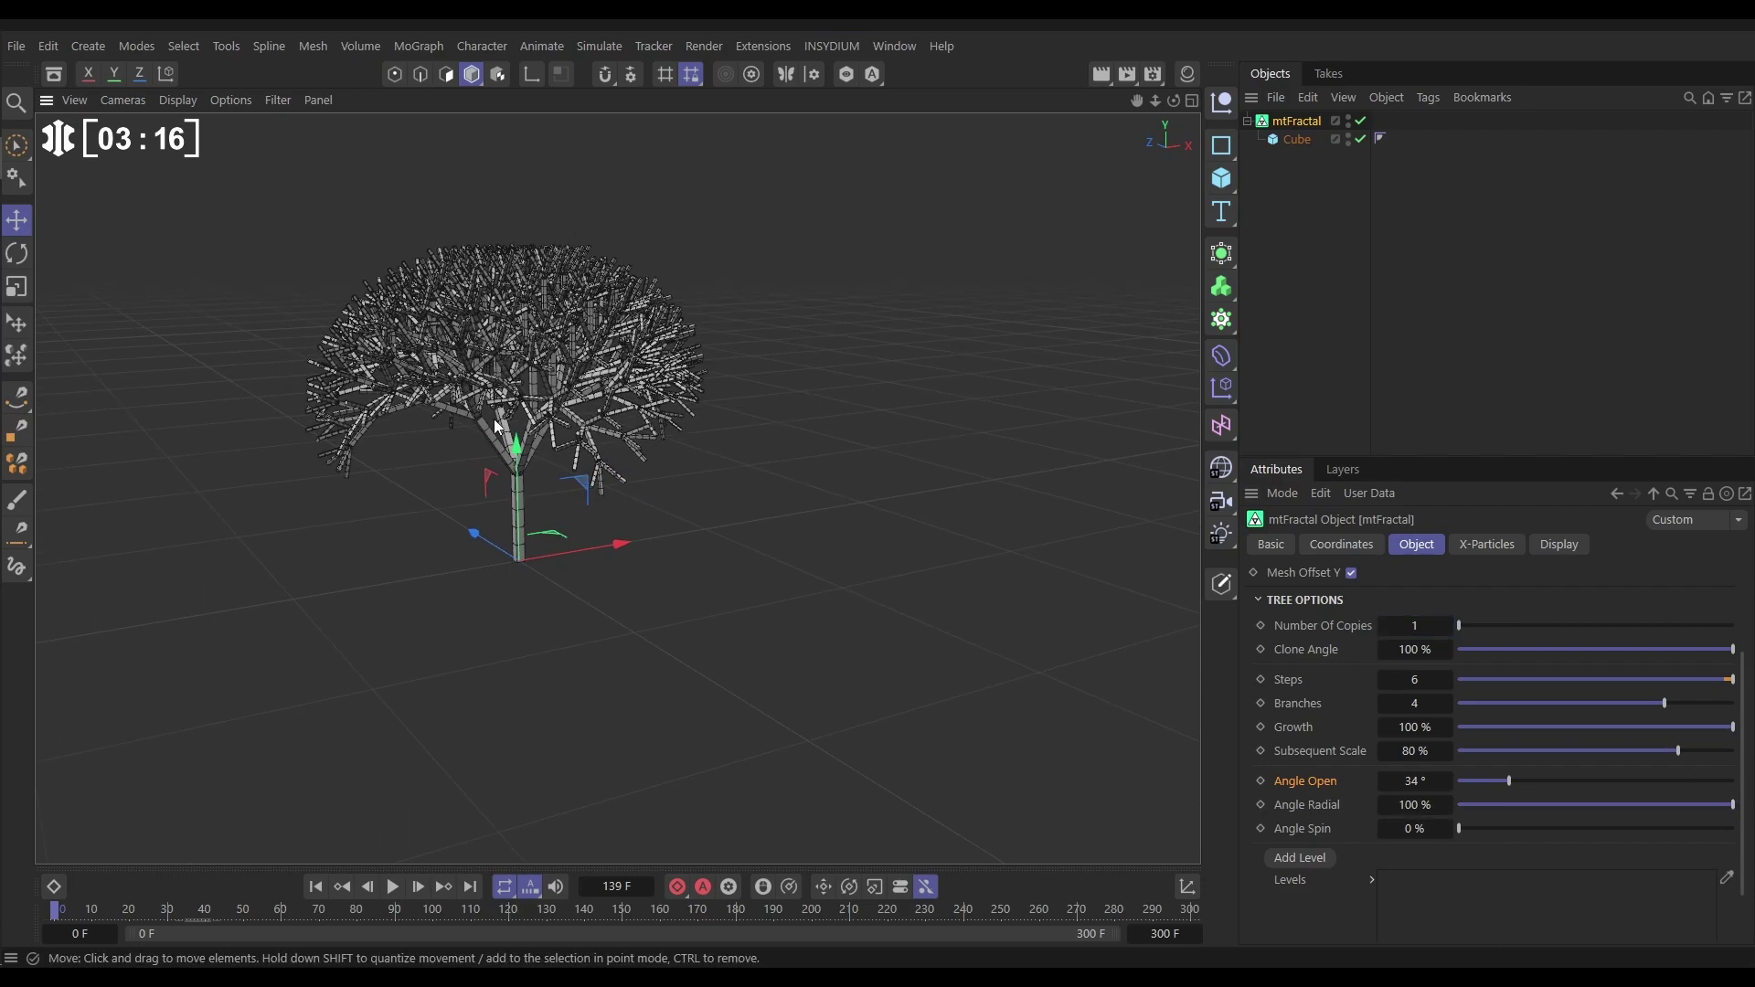
{"action": "left_click_drag", "start_coordinate": [617, 406], "coordinate": [642, 499], "text": "alt"}
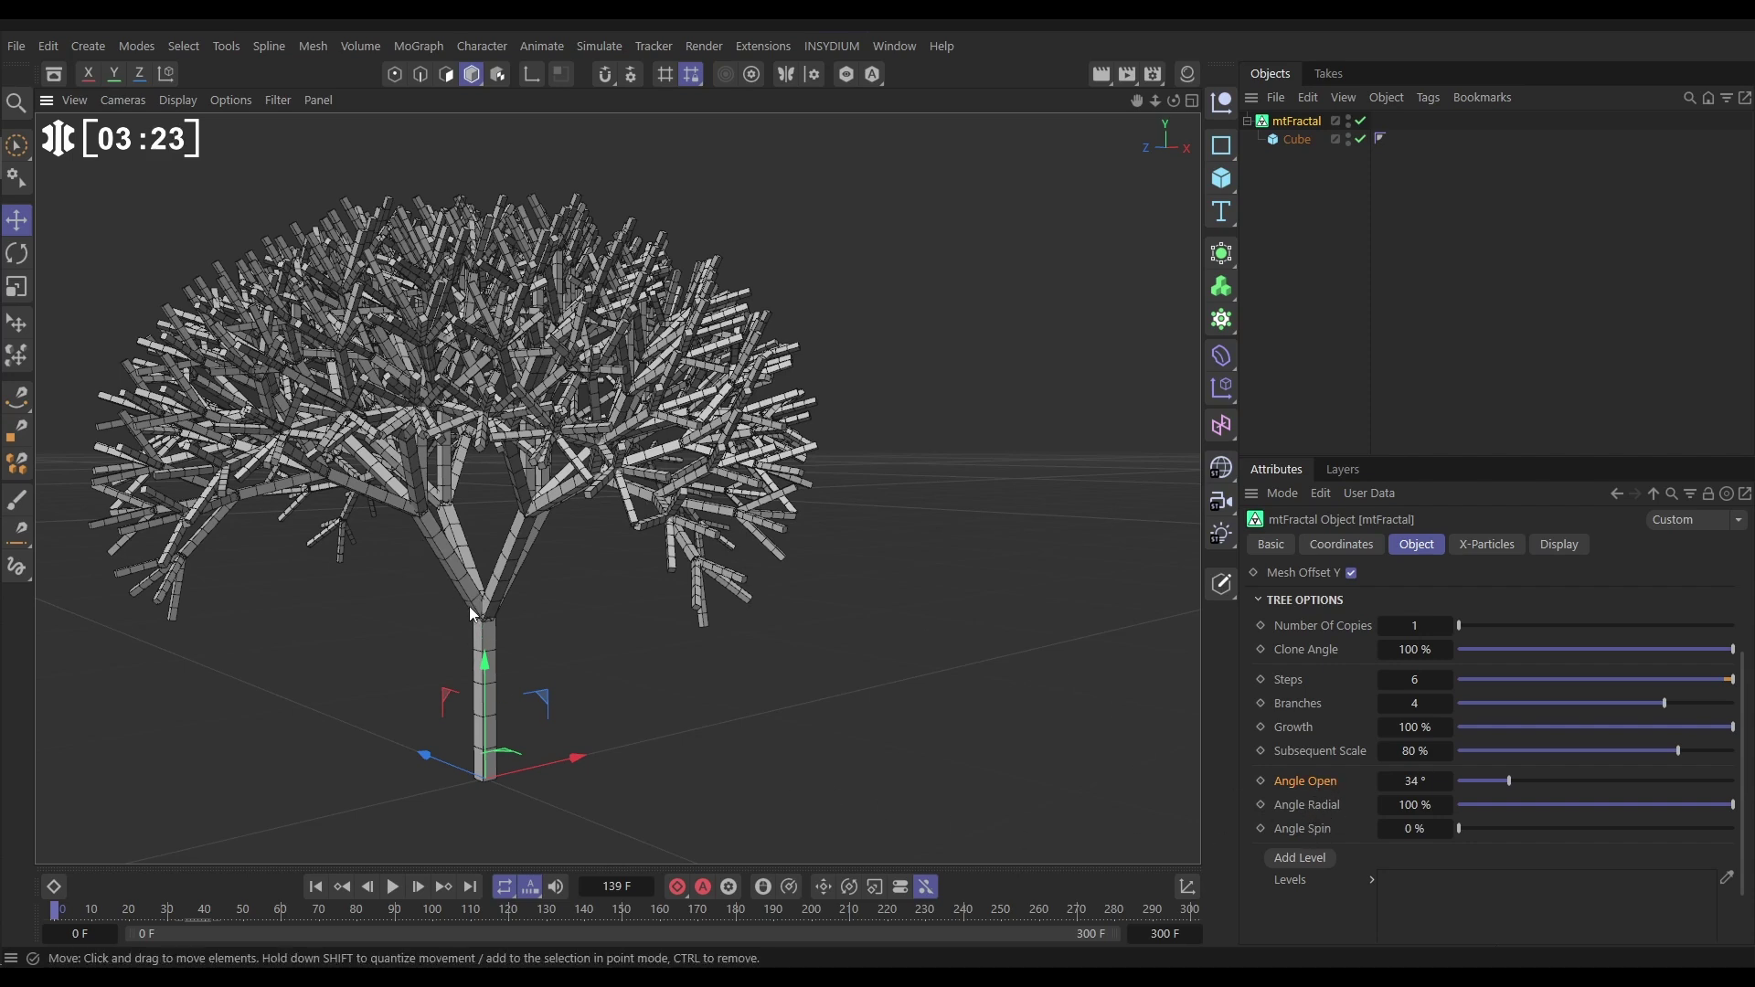
{"action": "left_click_drag", "start_coordinate": [469, 606], "coordinate": [501, 586], "text": "alt"}
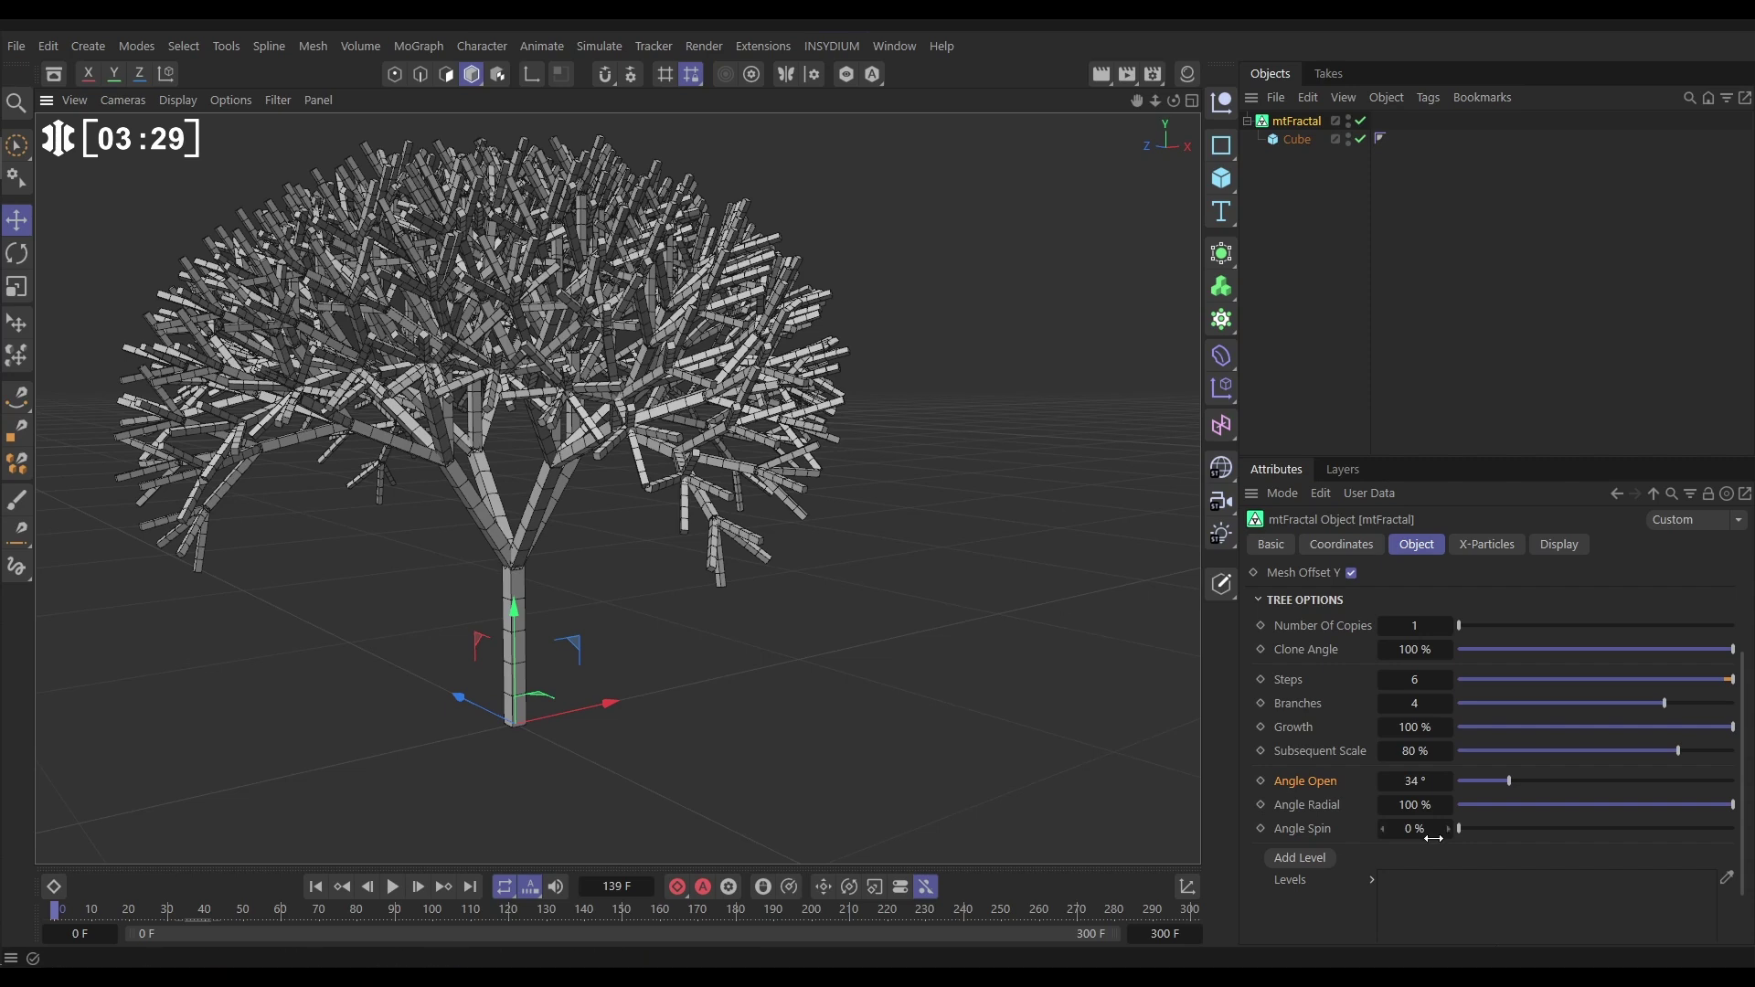
{"action": "scroll", "coordinate": [1748, 852], "scroll_direction": "down", "scroll_amount": 1}
{"action": "scroll", "coordinate": [1748, 852], "scroll_direction": "down", "scroll_amount": 2}
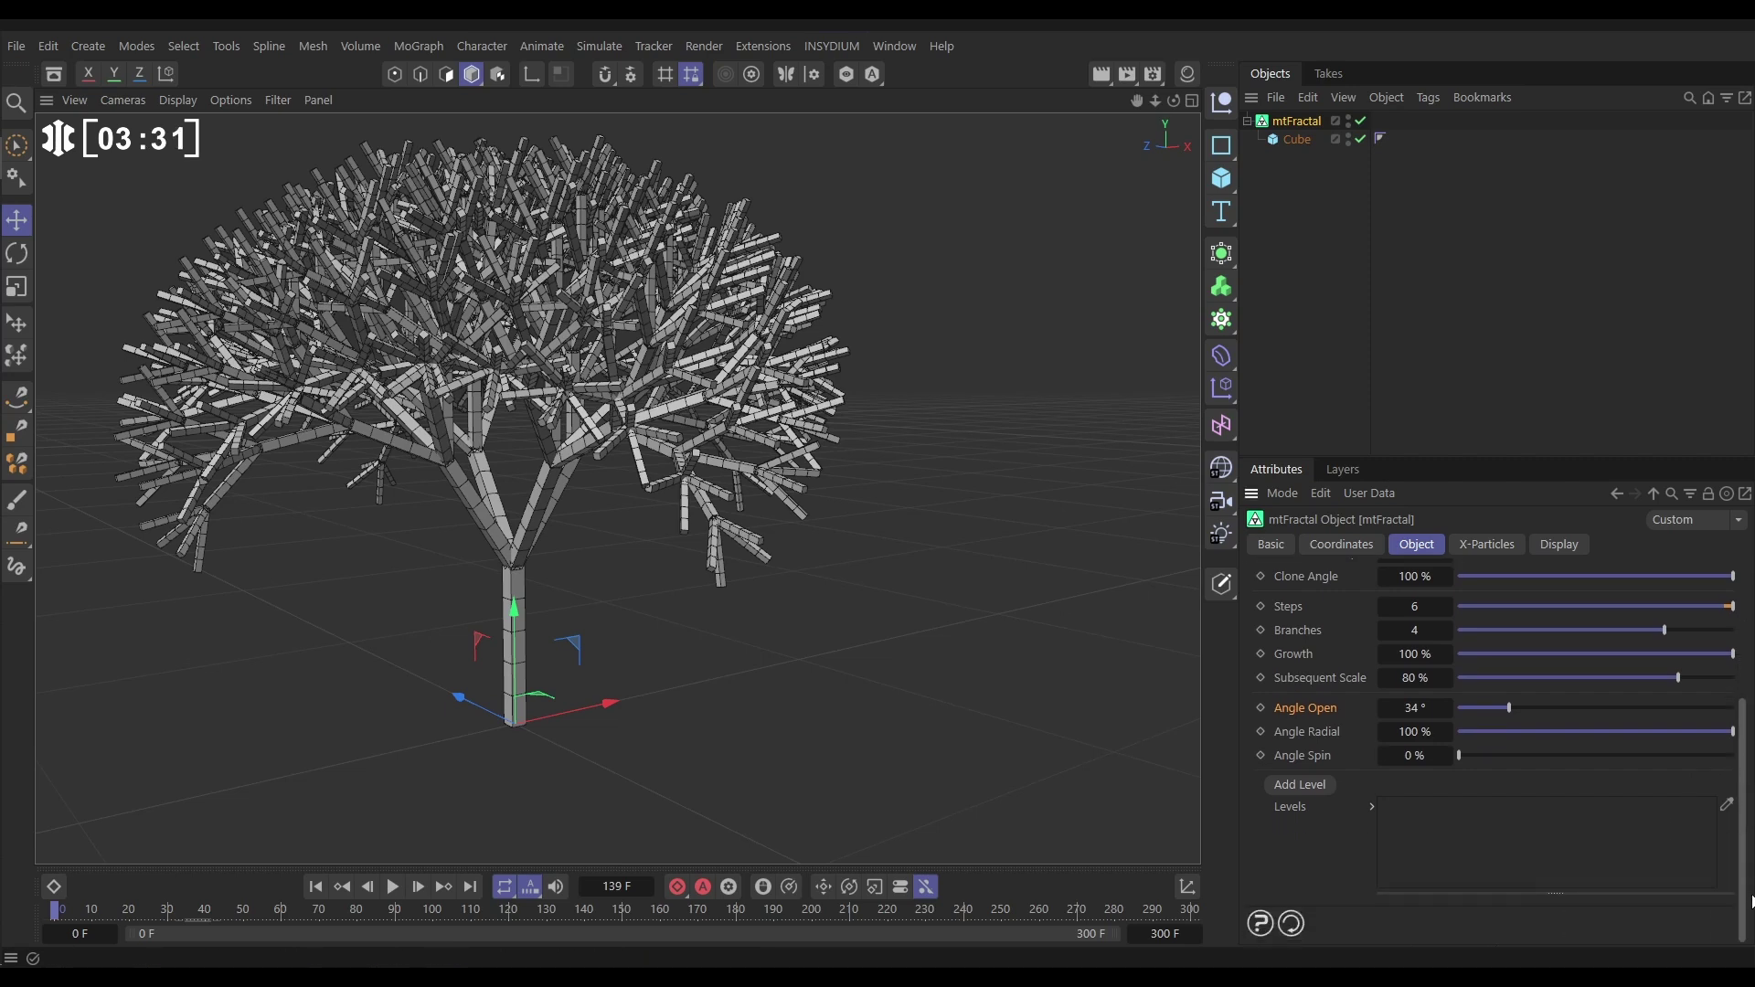
{"action": "left_click", "coordinate": [1307, 784]}
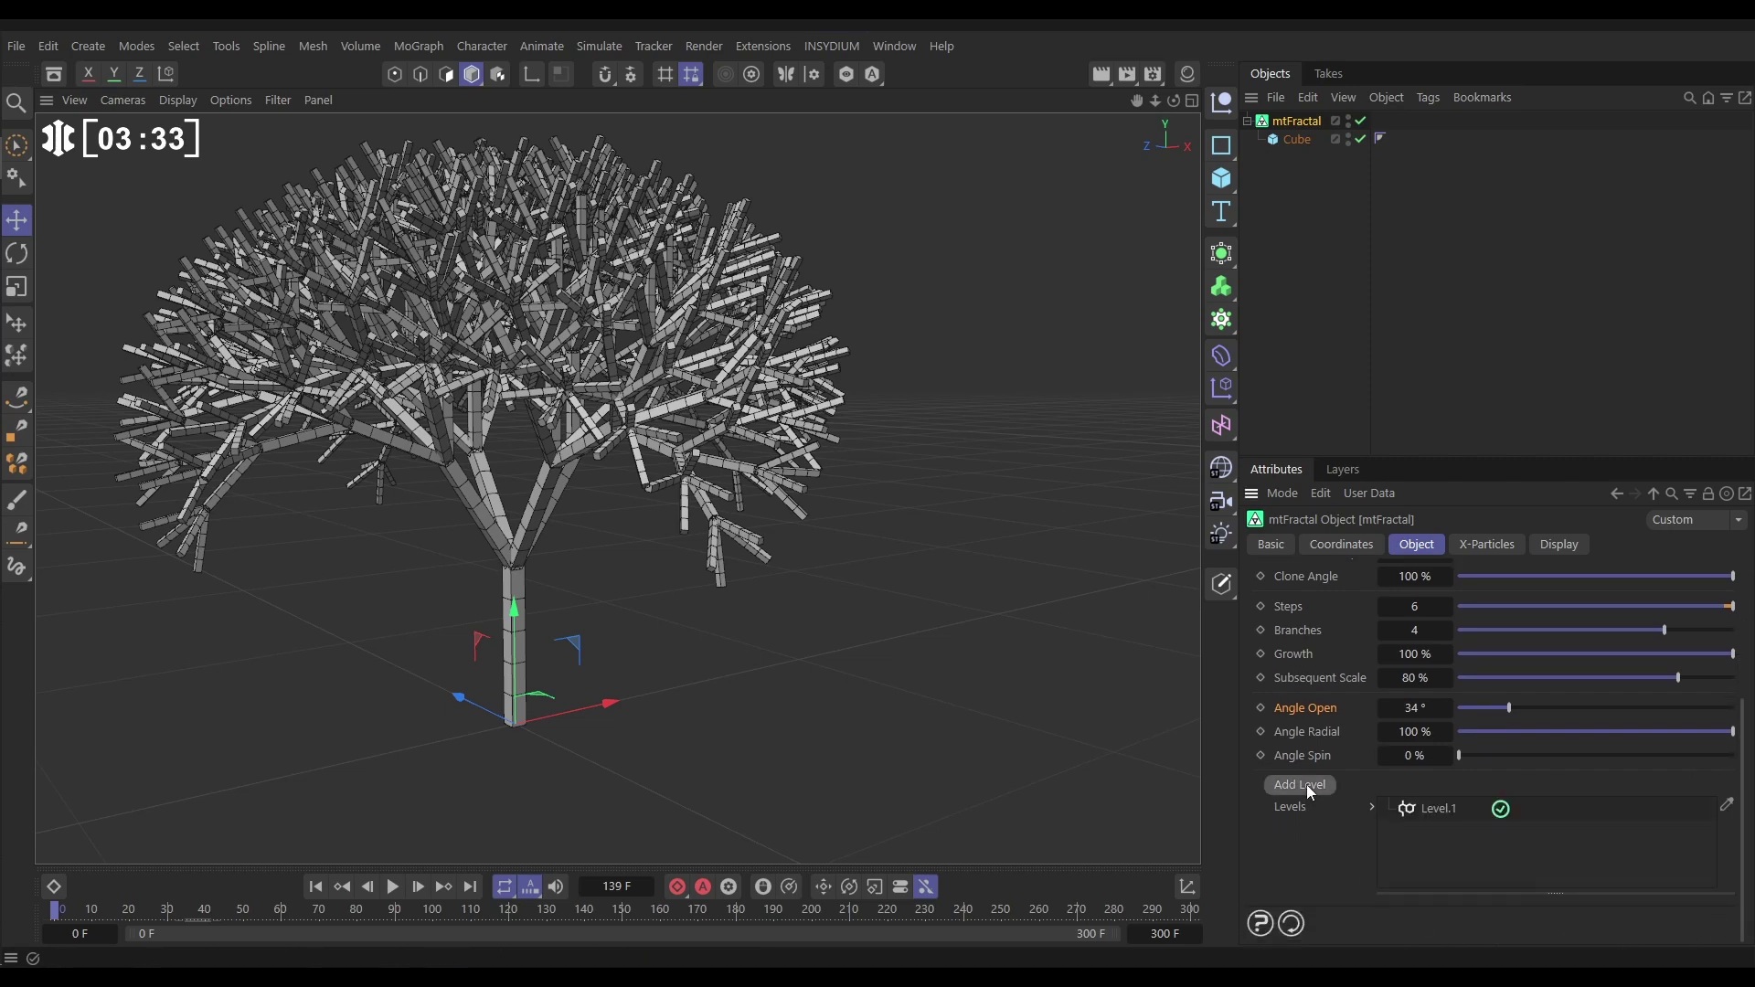
{"action": "left_click", "coordinate": [1434, 810]}
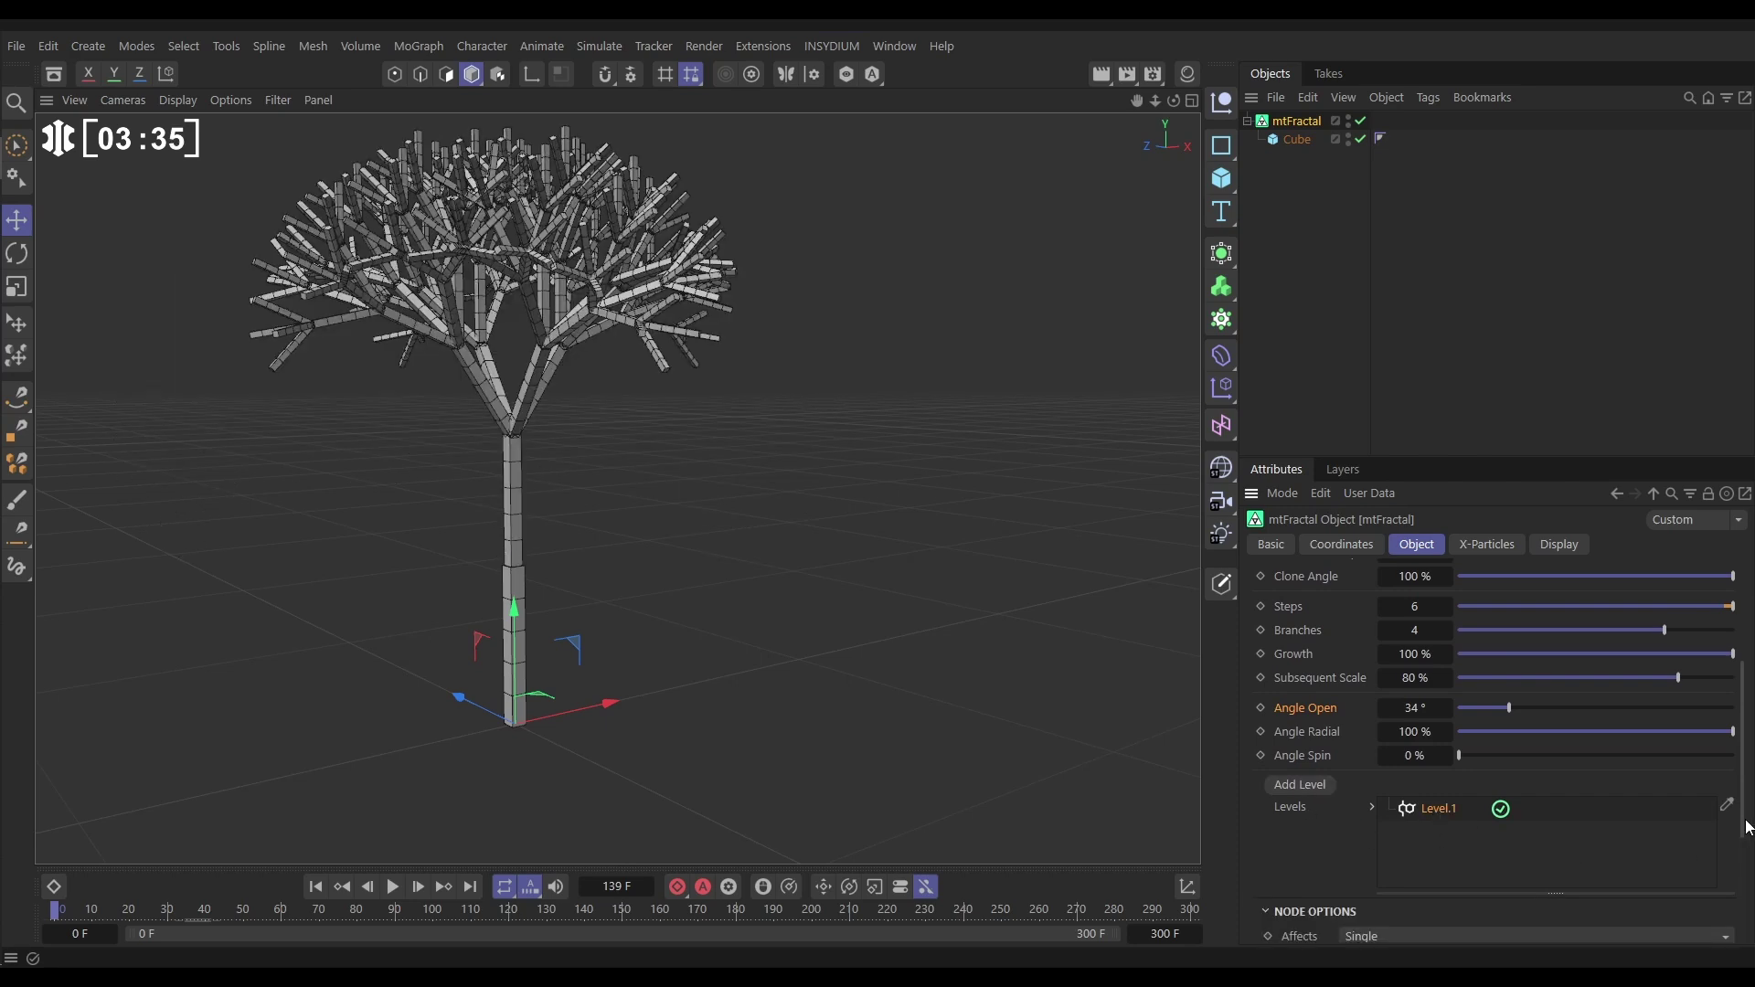
{"action": "scroll", "coordinate": [1743, 849], "scroll_direction": "down", "scroll_amount": 9}
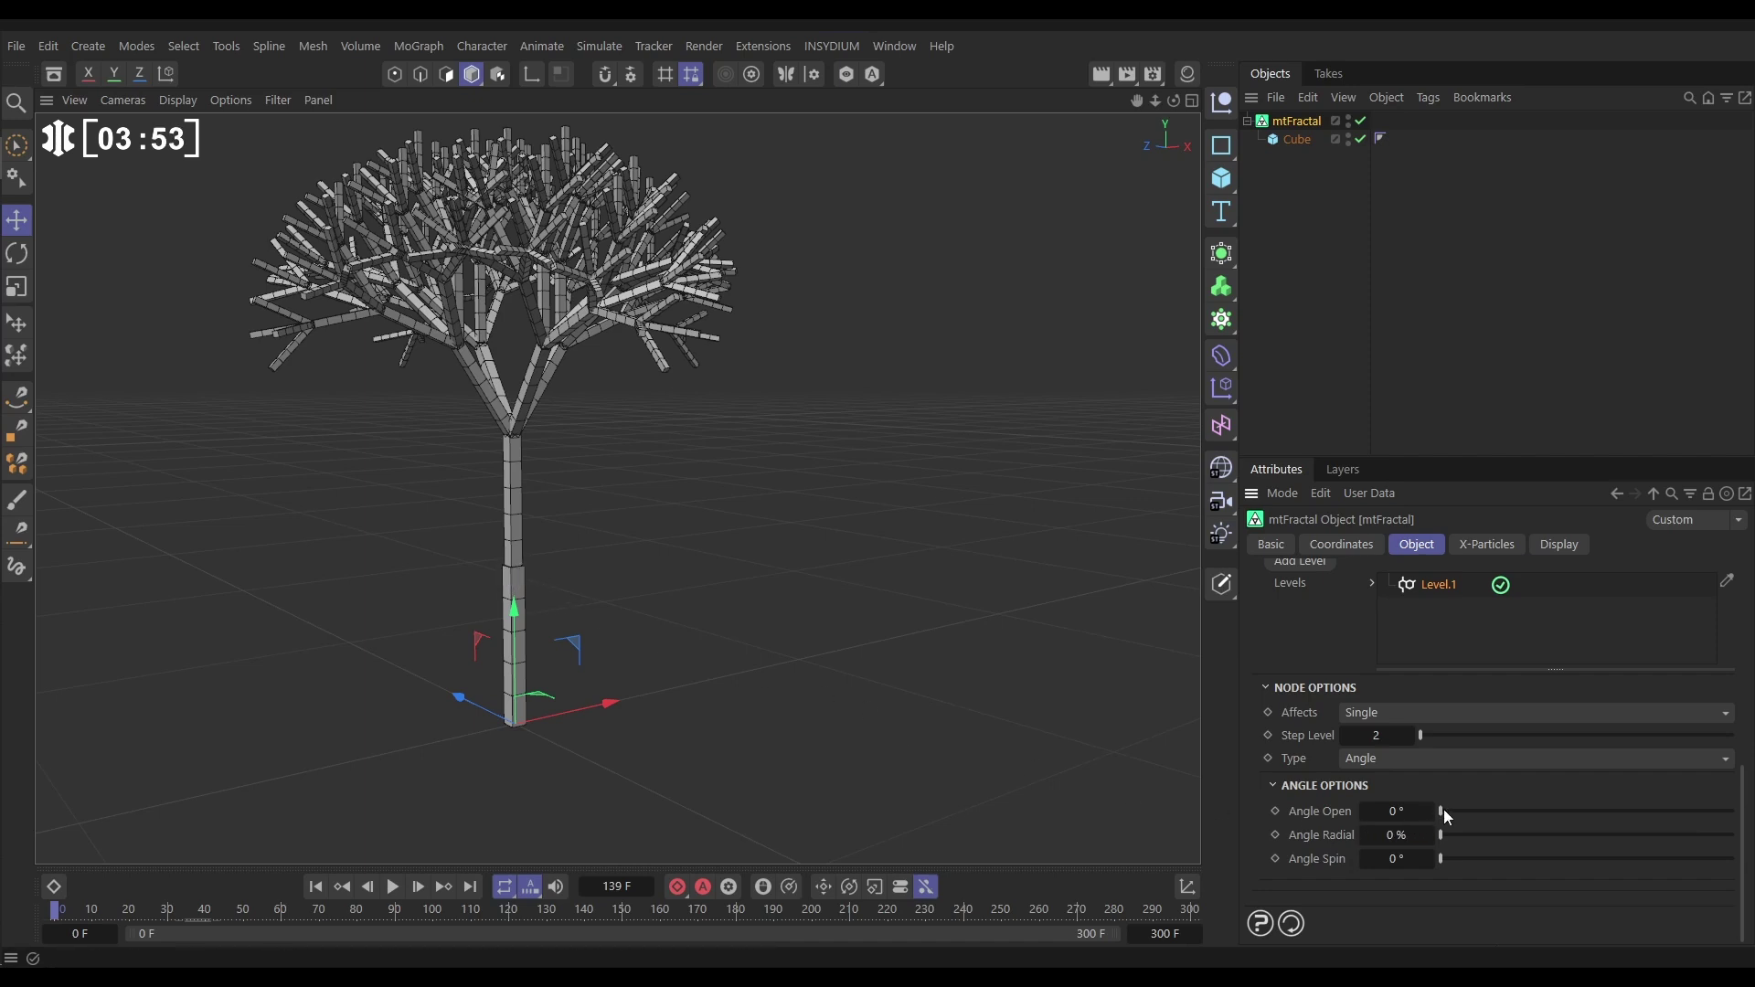
Set Level.1's Angle Open to 45° and its Angle Radial to 52%
{"action": "left_click_drag", "start_coordinate": [1444, 809], "coordinate": [1548, 837]}
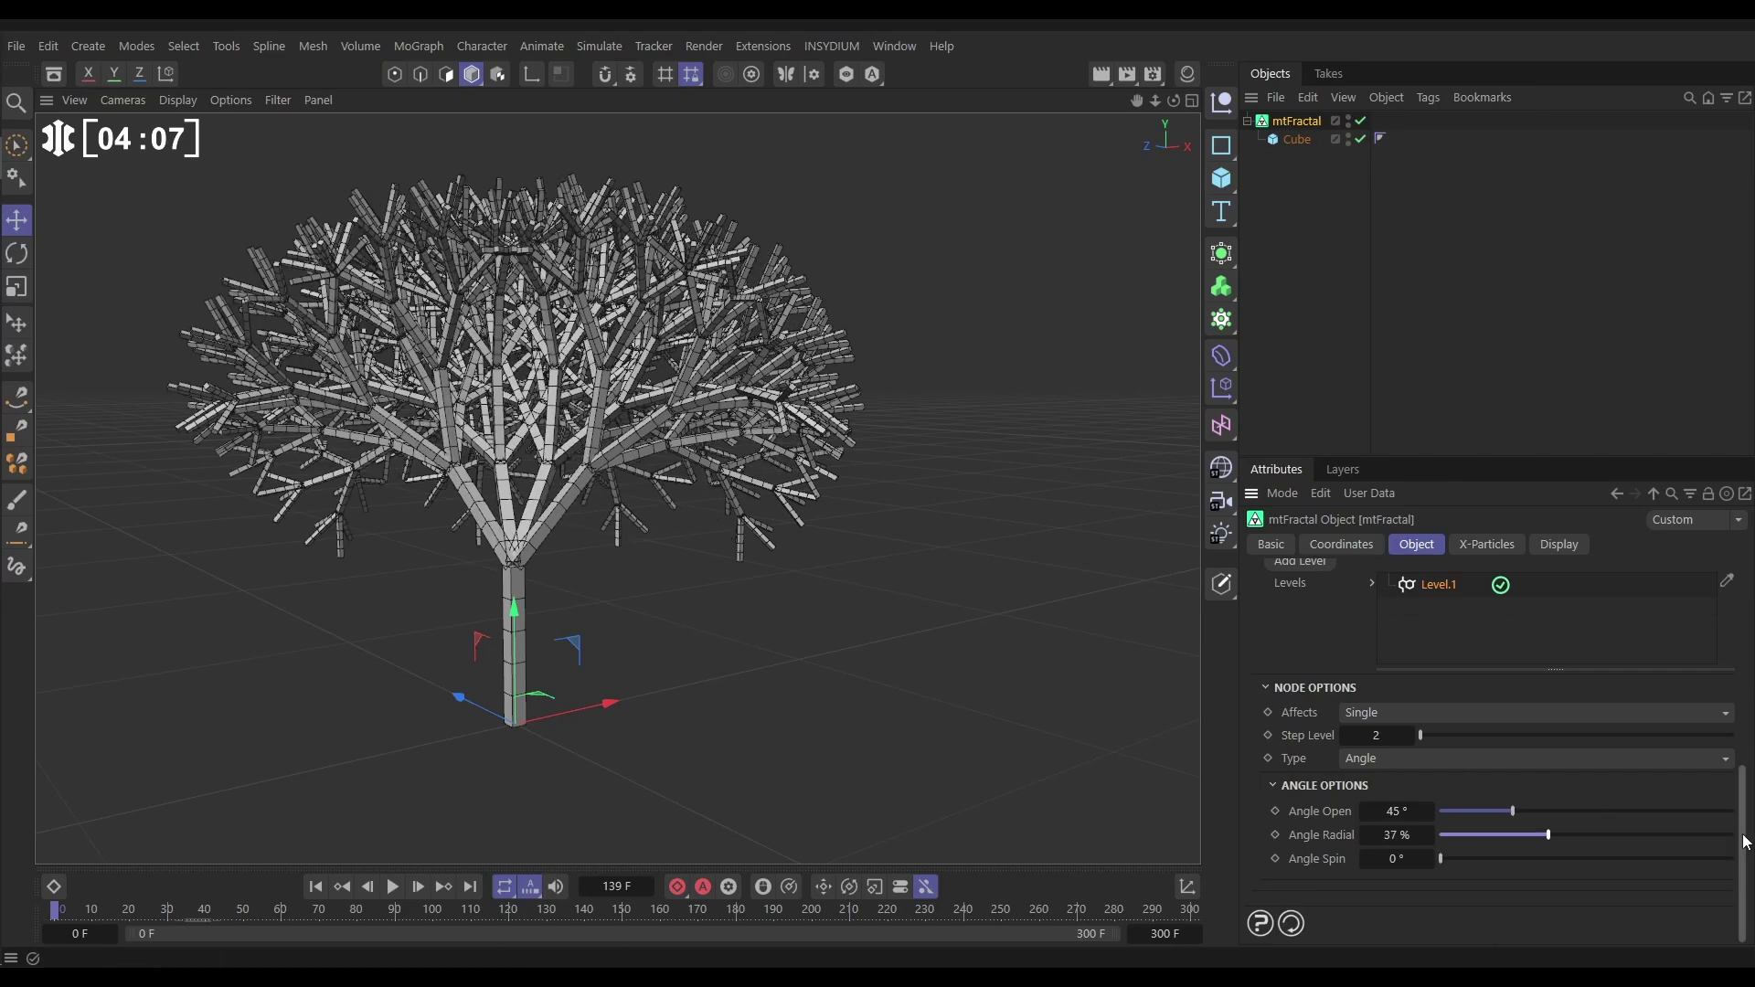
{"action": "scroll", "coordinate": [1447, 731], "scroll_direction": "up", "scroll_amount": 5}
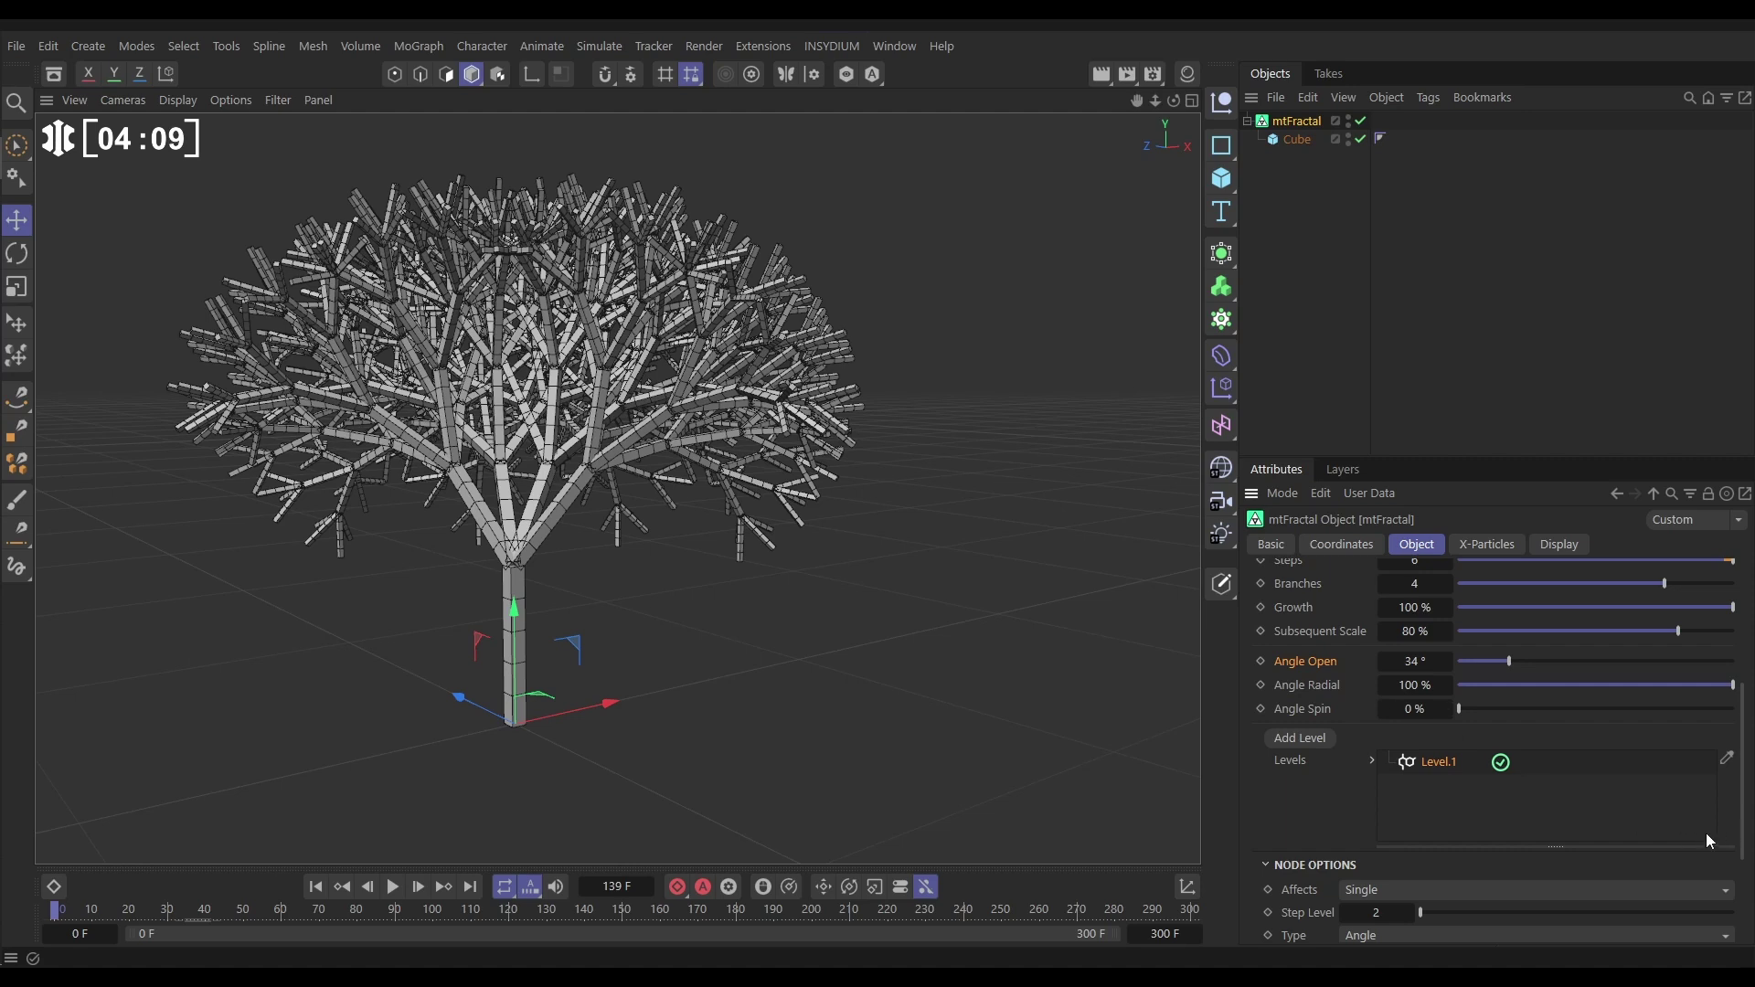
{"action": "scroll", "coordinate": [1723, 925], "scroll_direction": "down", "scroll_amount": 5}
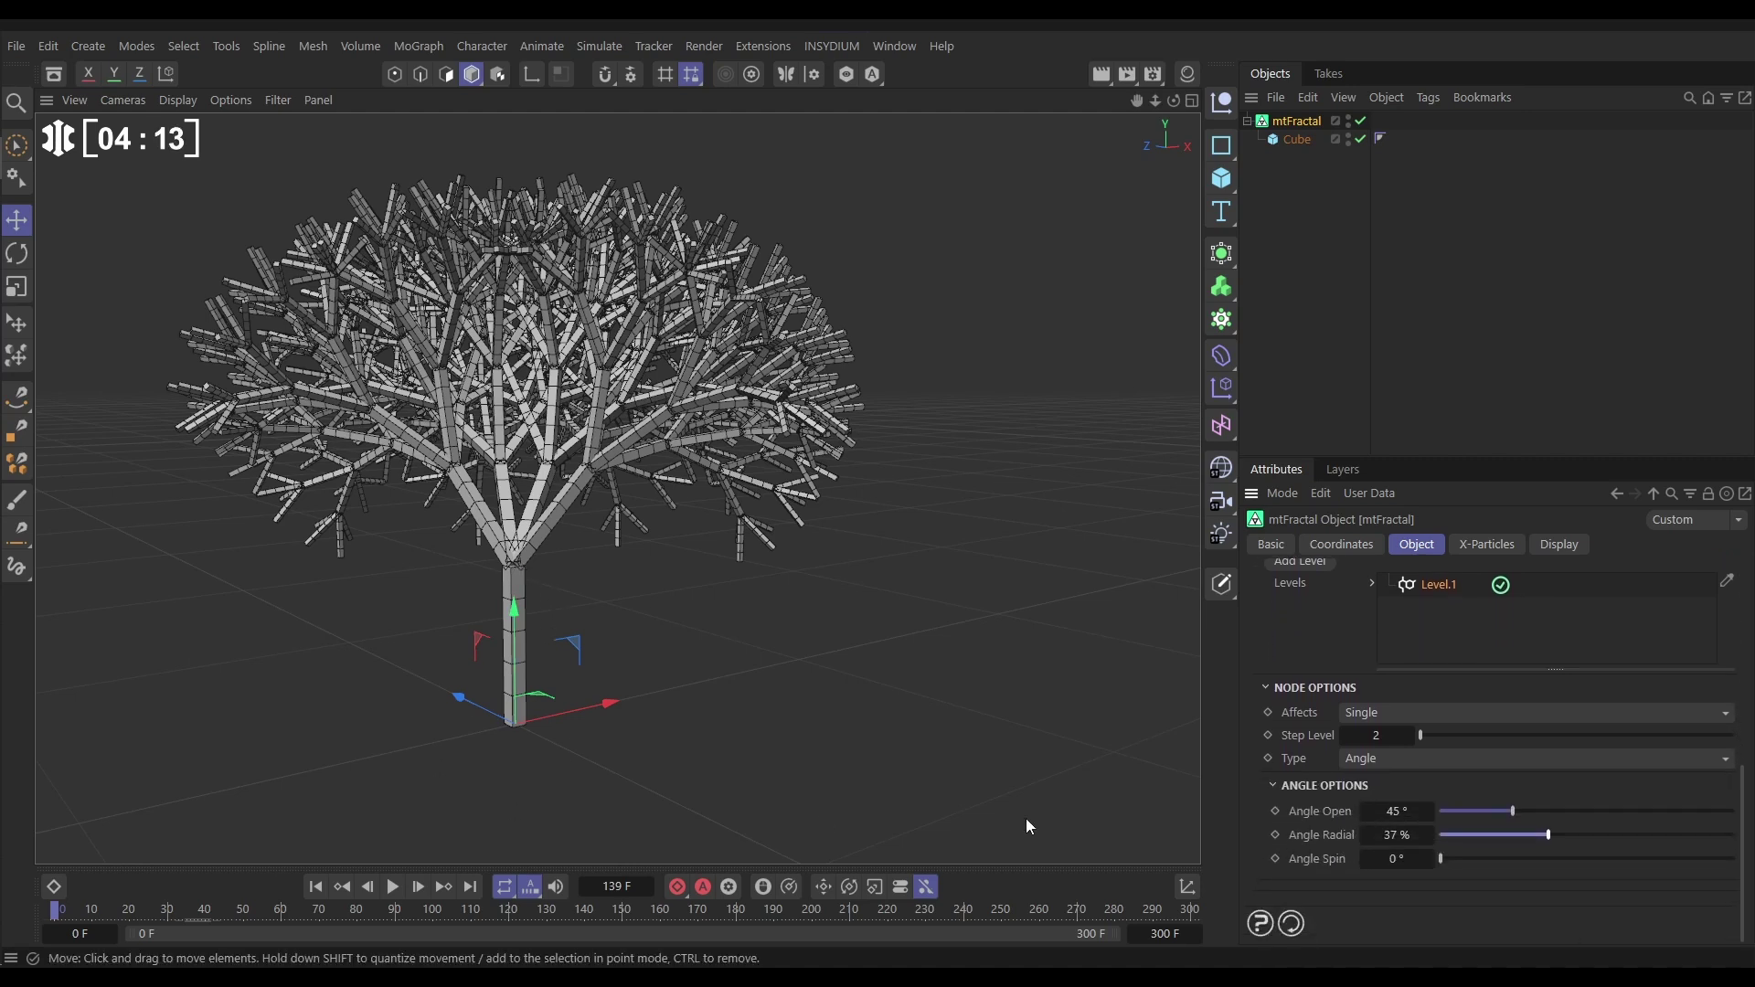
{"action": "left_click_drag", "start_coordinate": [1507, 834], "coordinate": [1595, 836]}
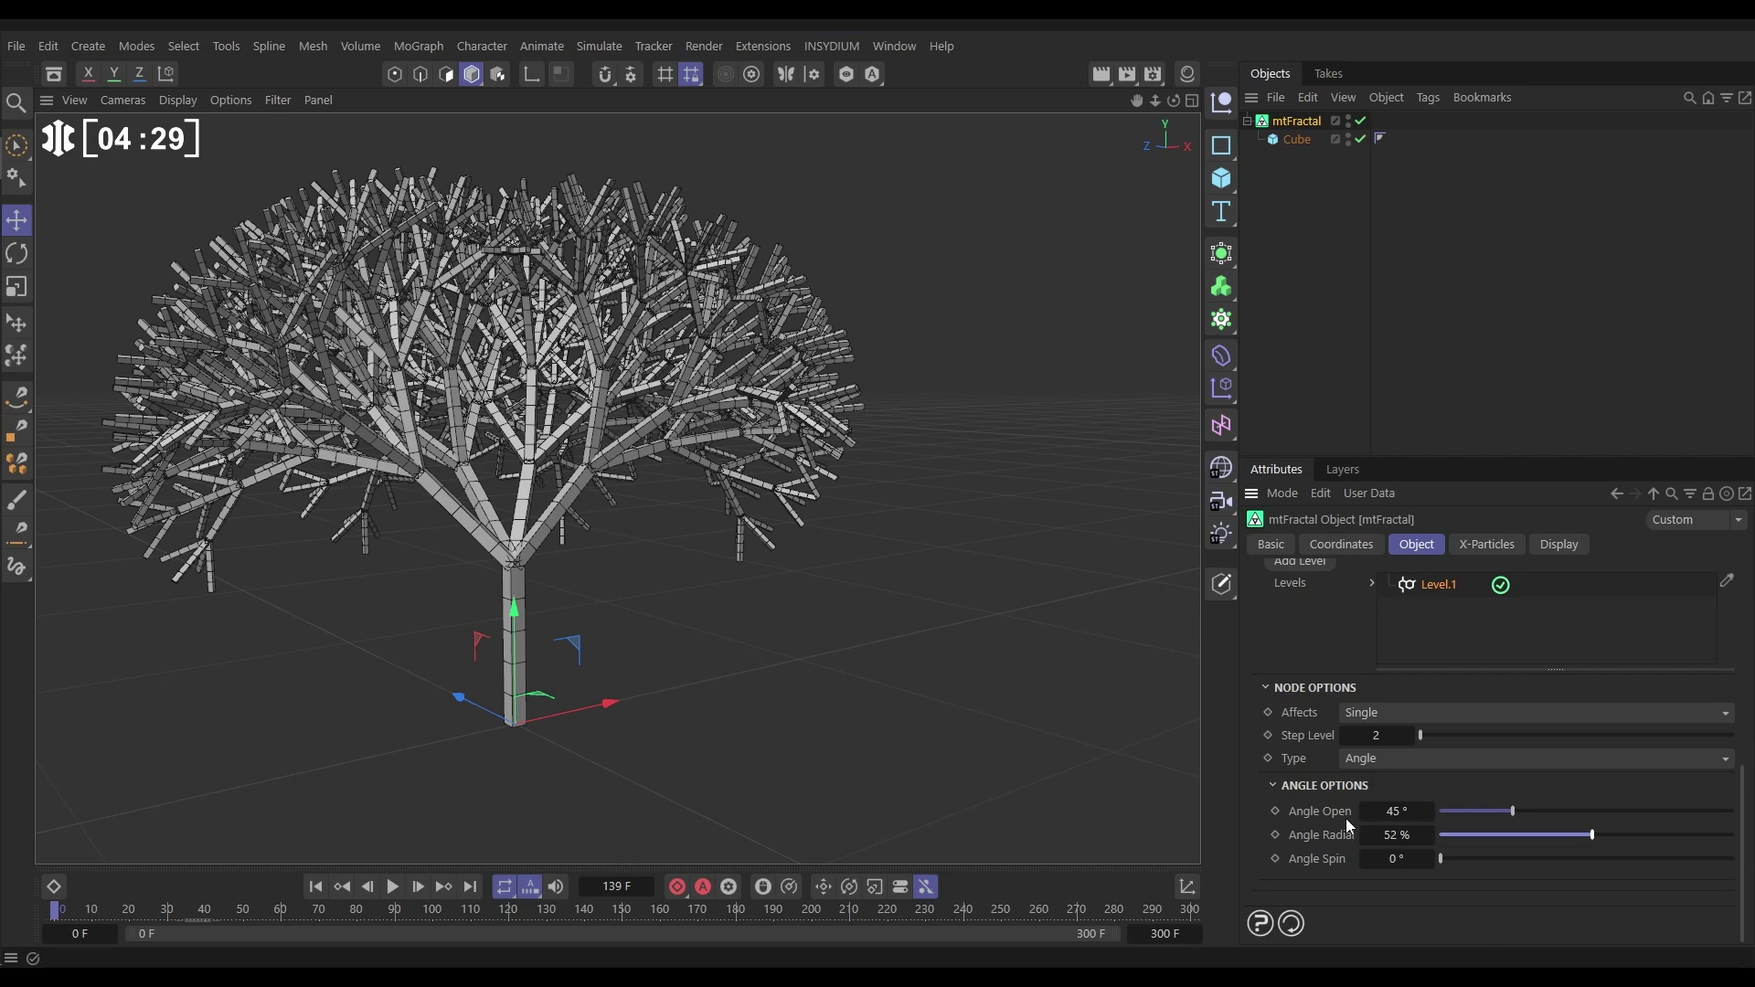
Switch Level.1 to the Branch type with two branches
{"action": "left_click", "coordinate": [1362, 759]}
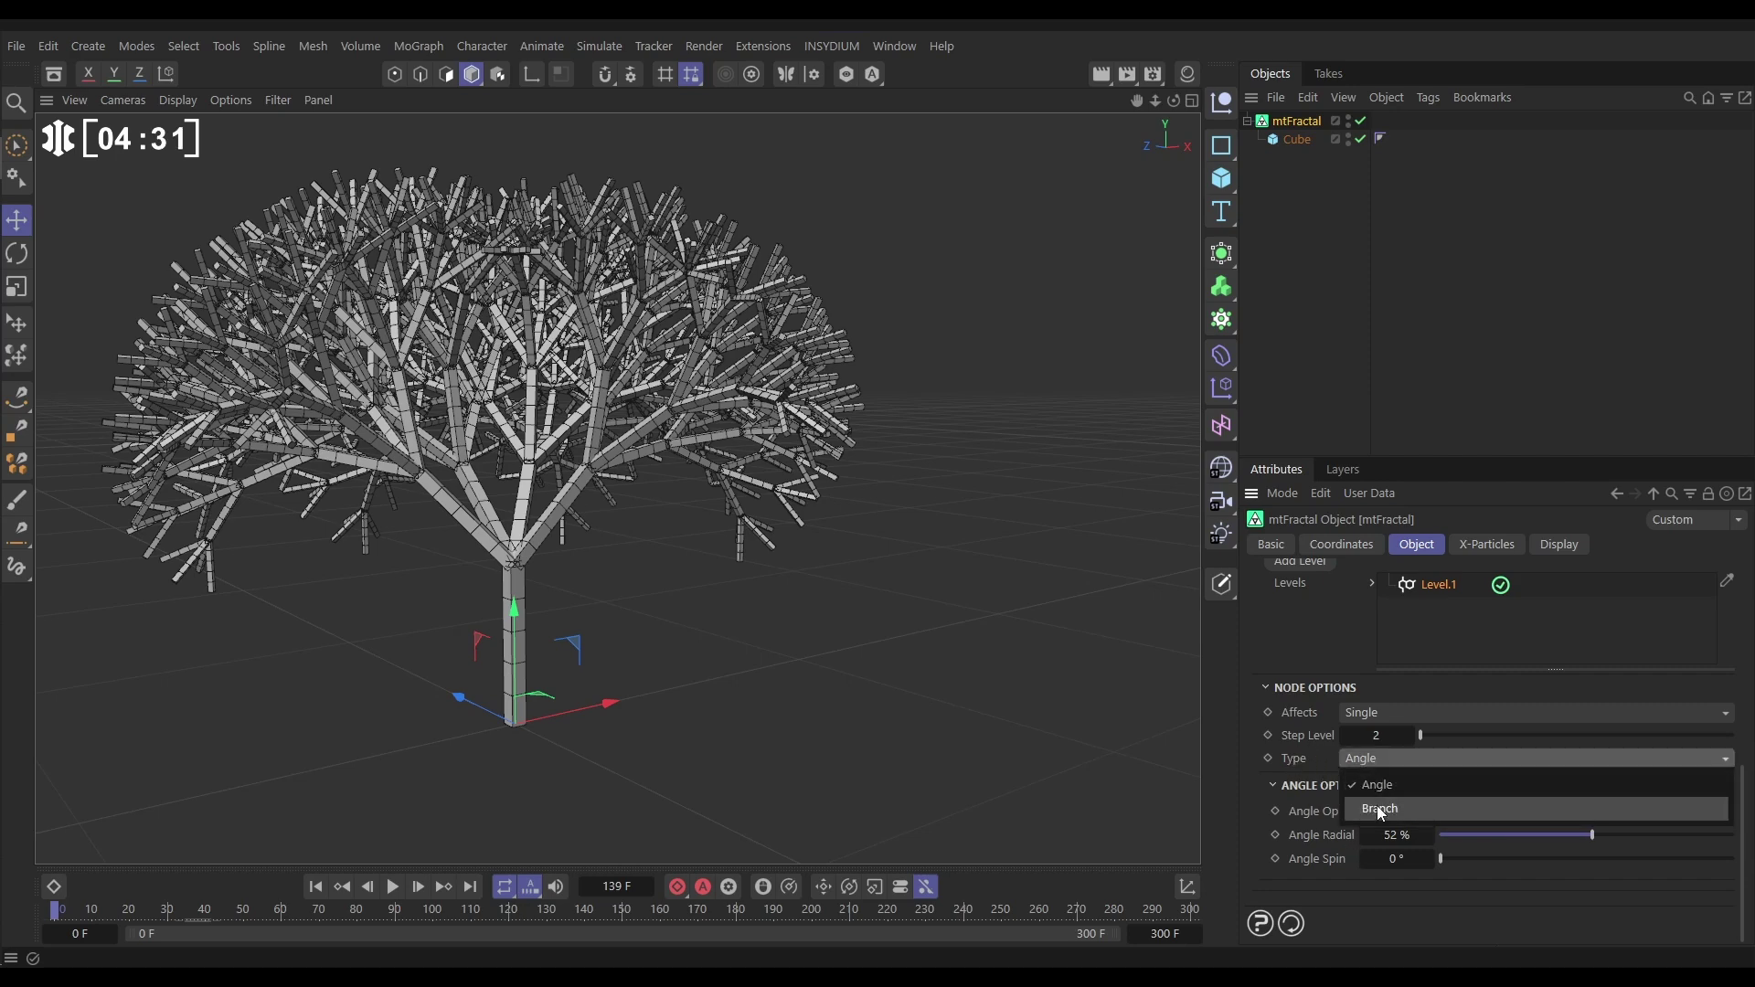
{"action": "left_click", "coordinate": [1377, 804]}
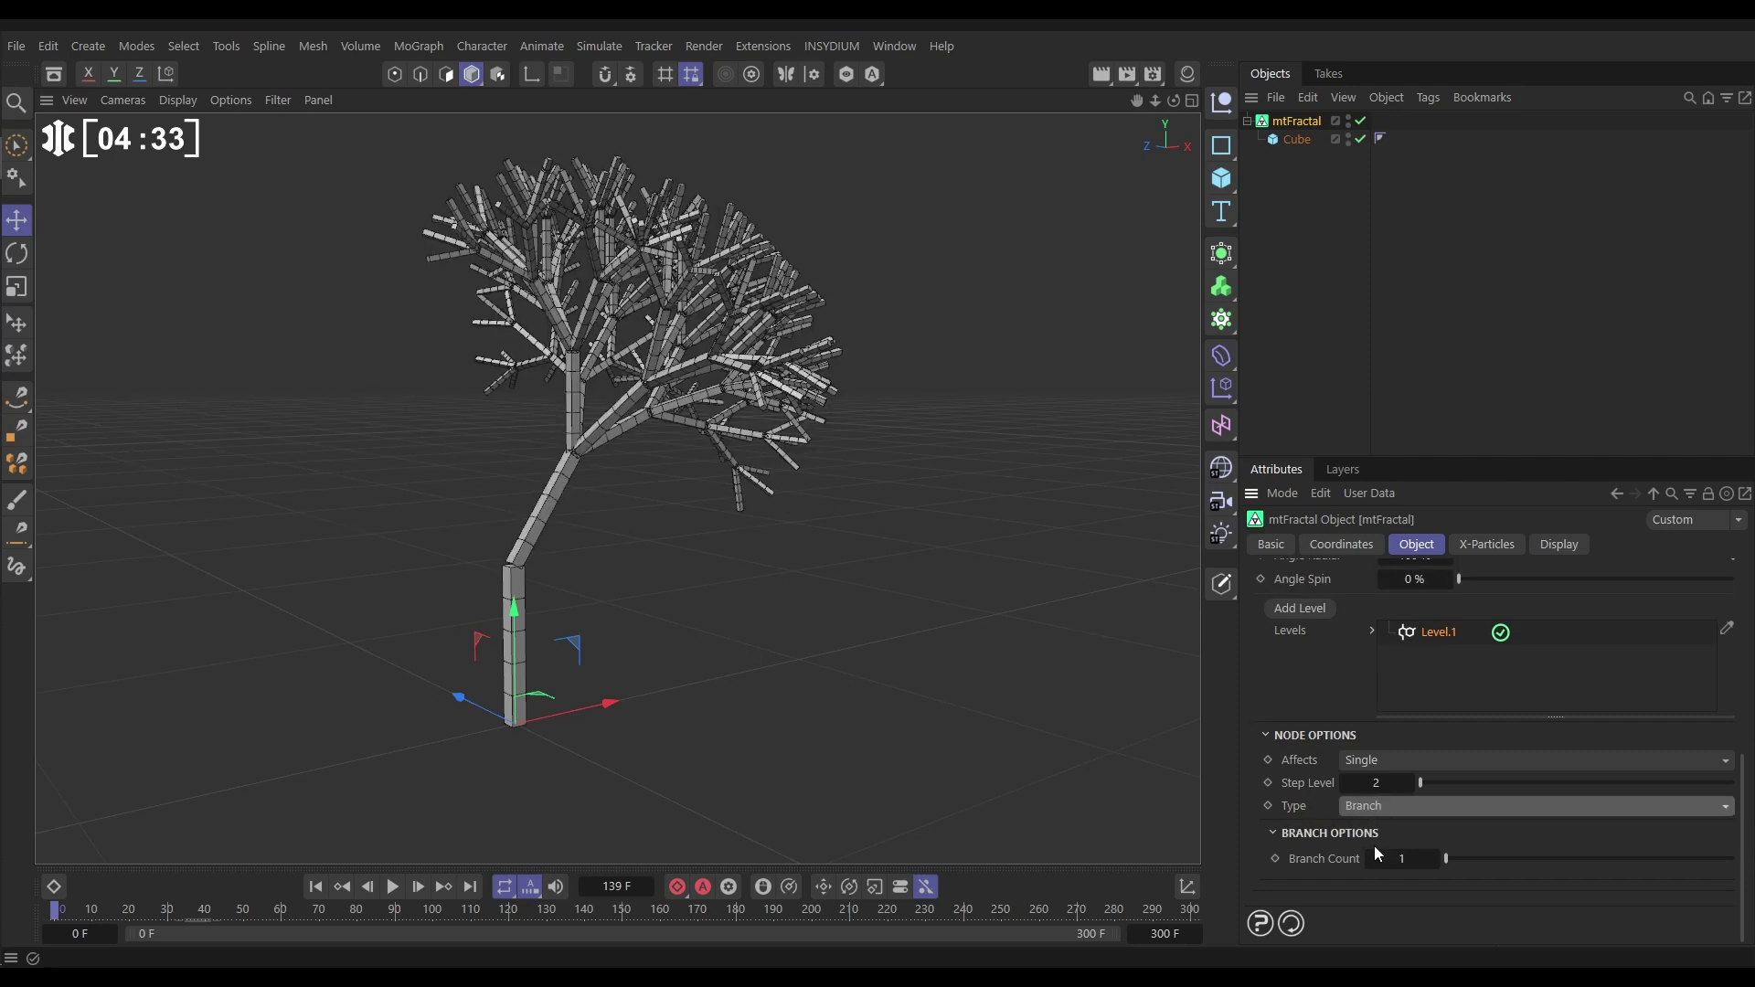
{"action": "left_click", "coordinate": [1435, 863]}
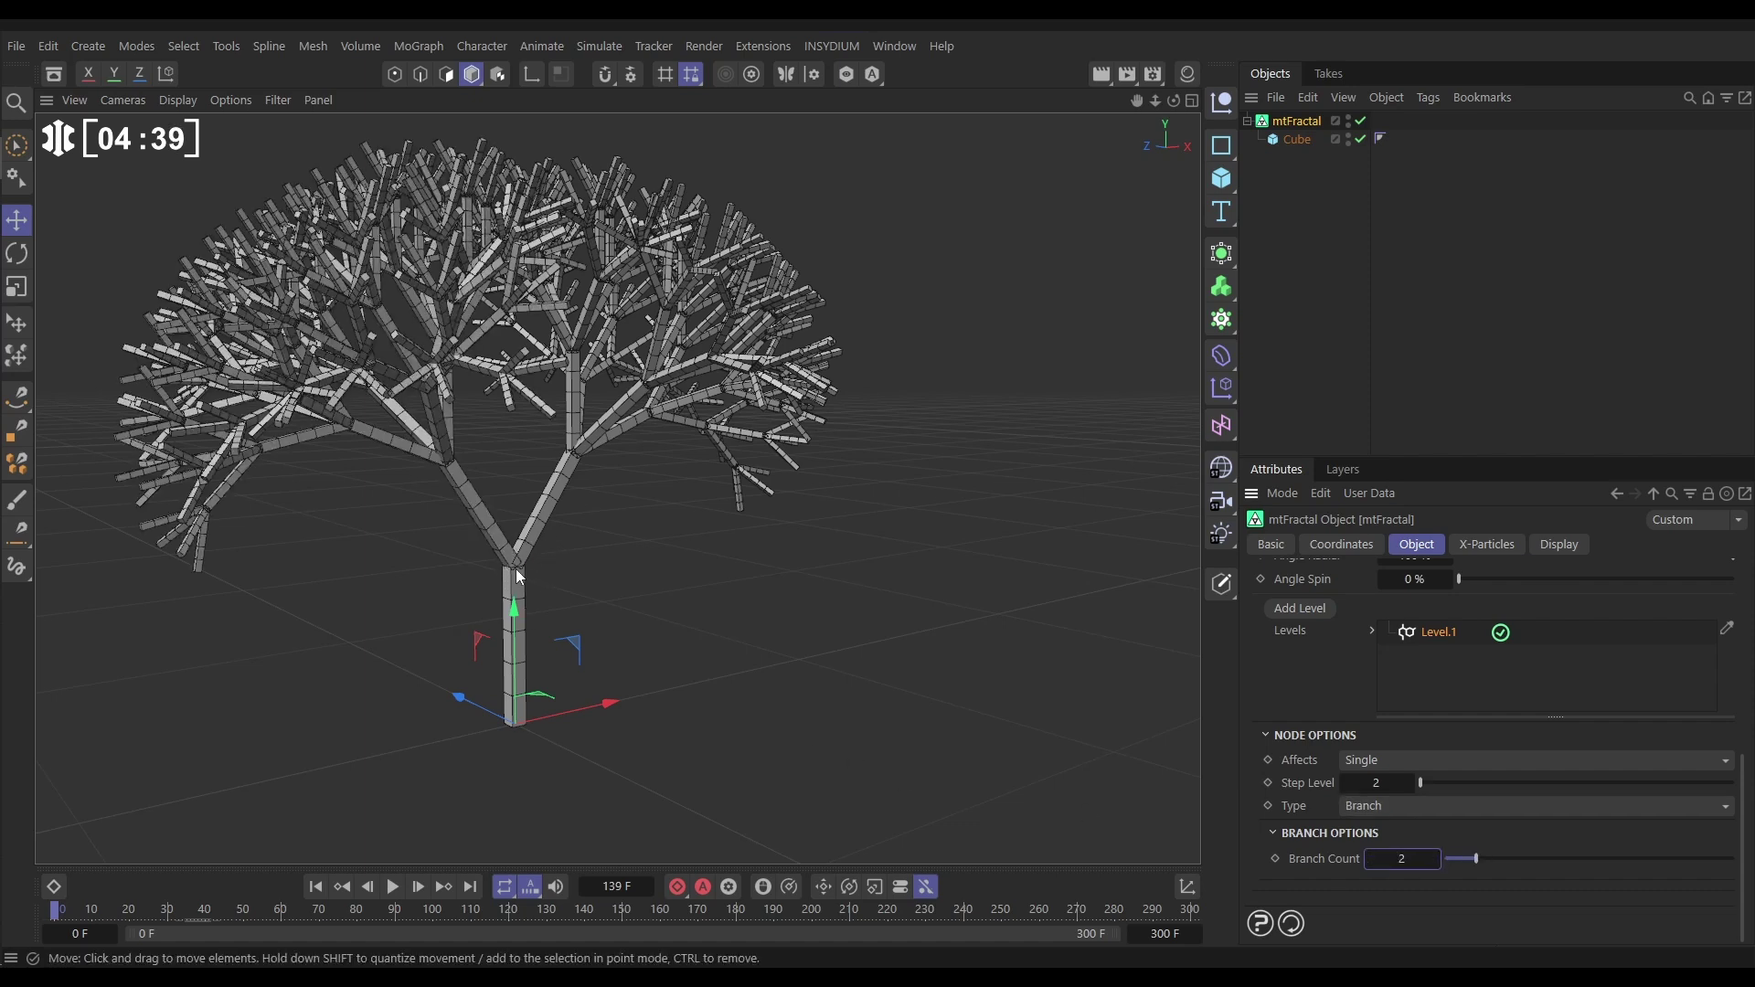
Delete Level.1 and orbit around the now denser, uniformly branching tree
{"action": "mouse_move", "coordinate": [543, 563]}
{"action": "left_mouse_down", "text": "alt"}
{"action": "mouse_move", "coordinate": [380, 545]}
{"action": "mouse_move", "coordinate": [538, 560]}
{"action": "left_mouse_up", "text": "alt"}
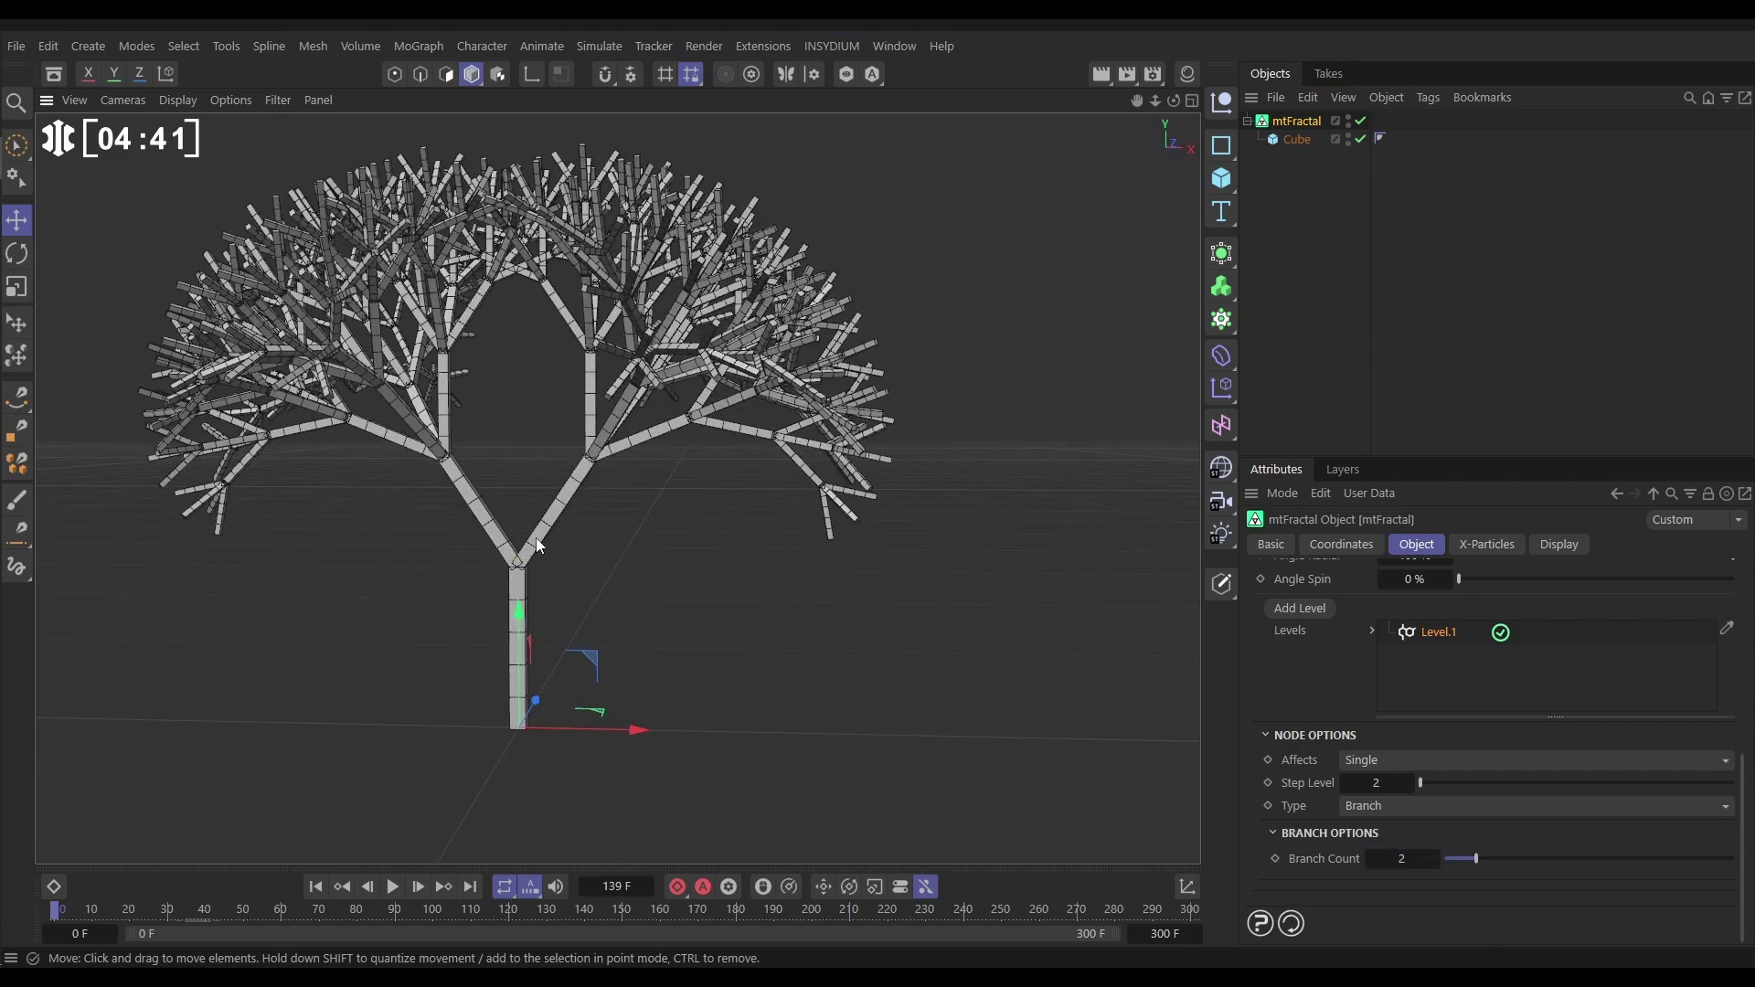
{"action": "mouse_move", "coordinate": [453, 465]}
{"action": "left_mouse_down", "text": "alt"}
{"action": "mouse_move", "coordinate": [587, 428]}
{"action": "mouse_move", "coordinate": [442, 452]}
{"action": "left_mouse_up", "text": "alt"}
{"action": "left_click_drag", "start_coordinate": [551, 463], "coordinate": [512, 483], "text": "alt"}
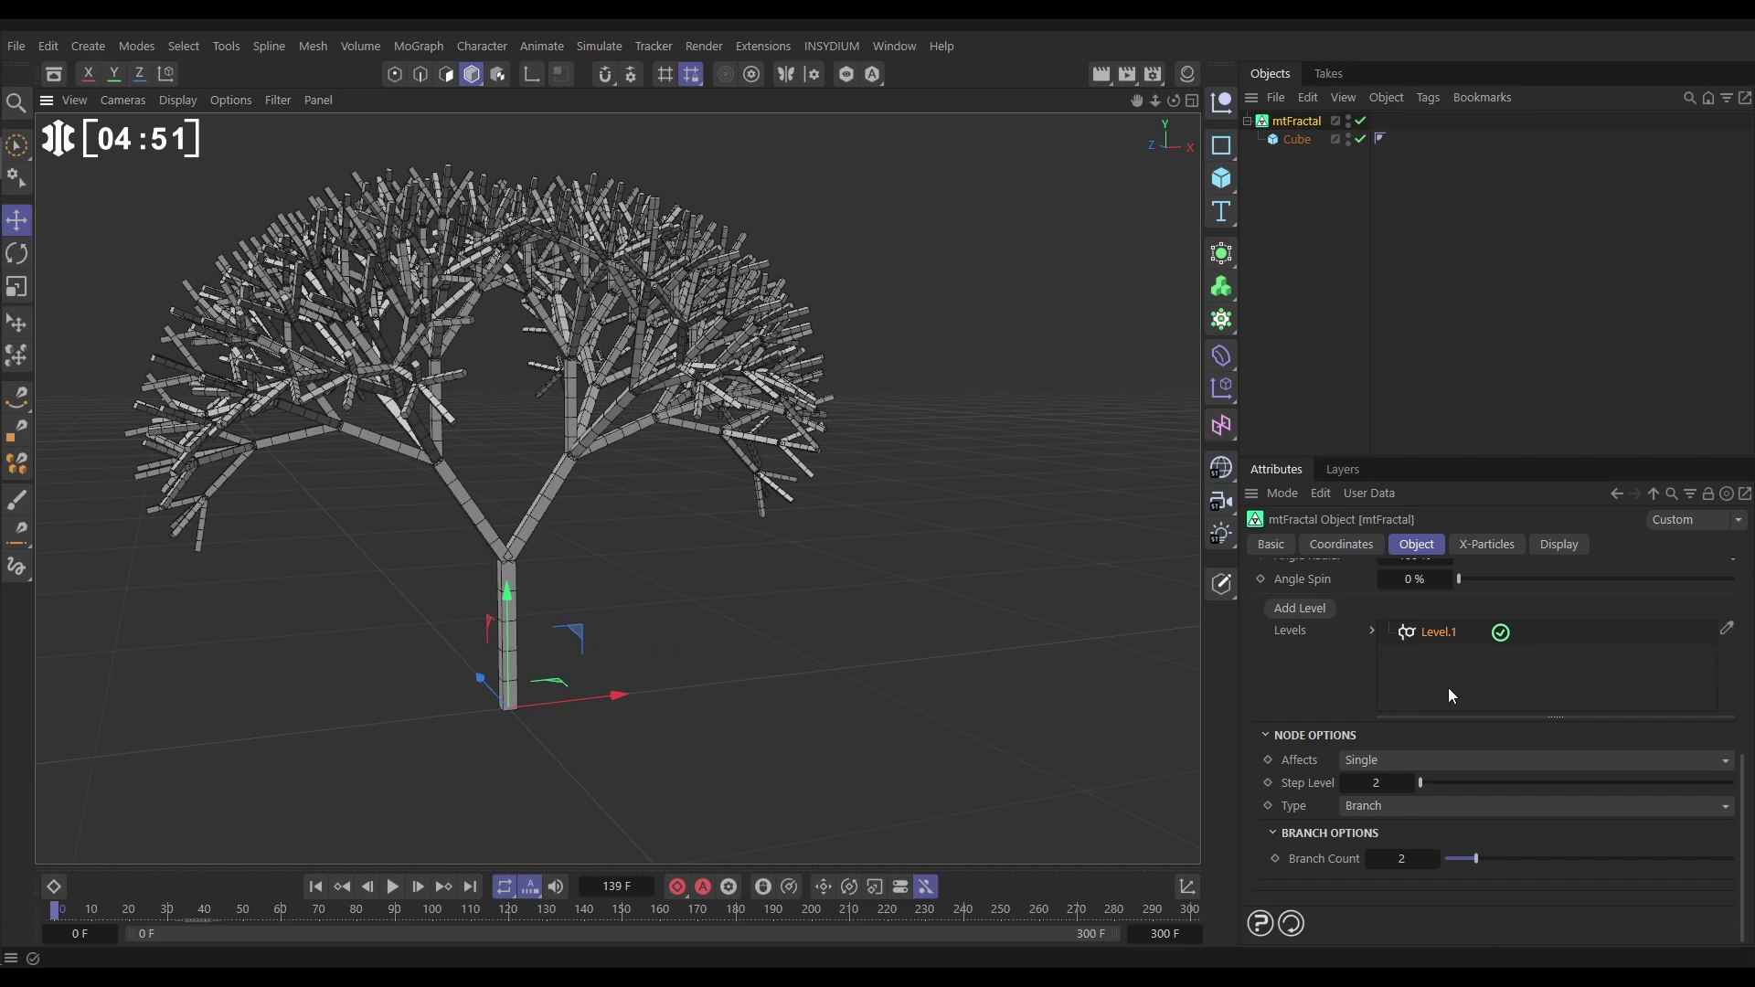
{"action": "key", "text": "Delete"}
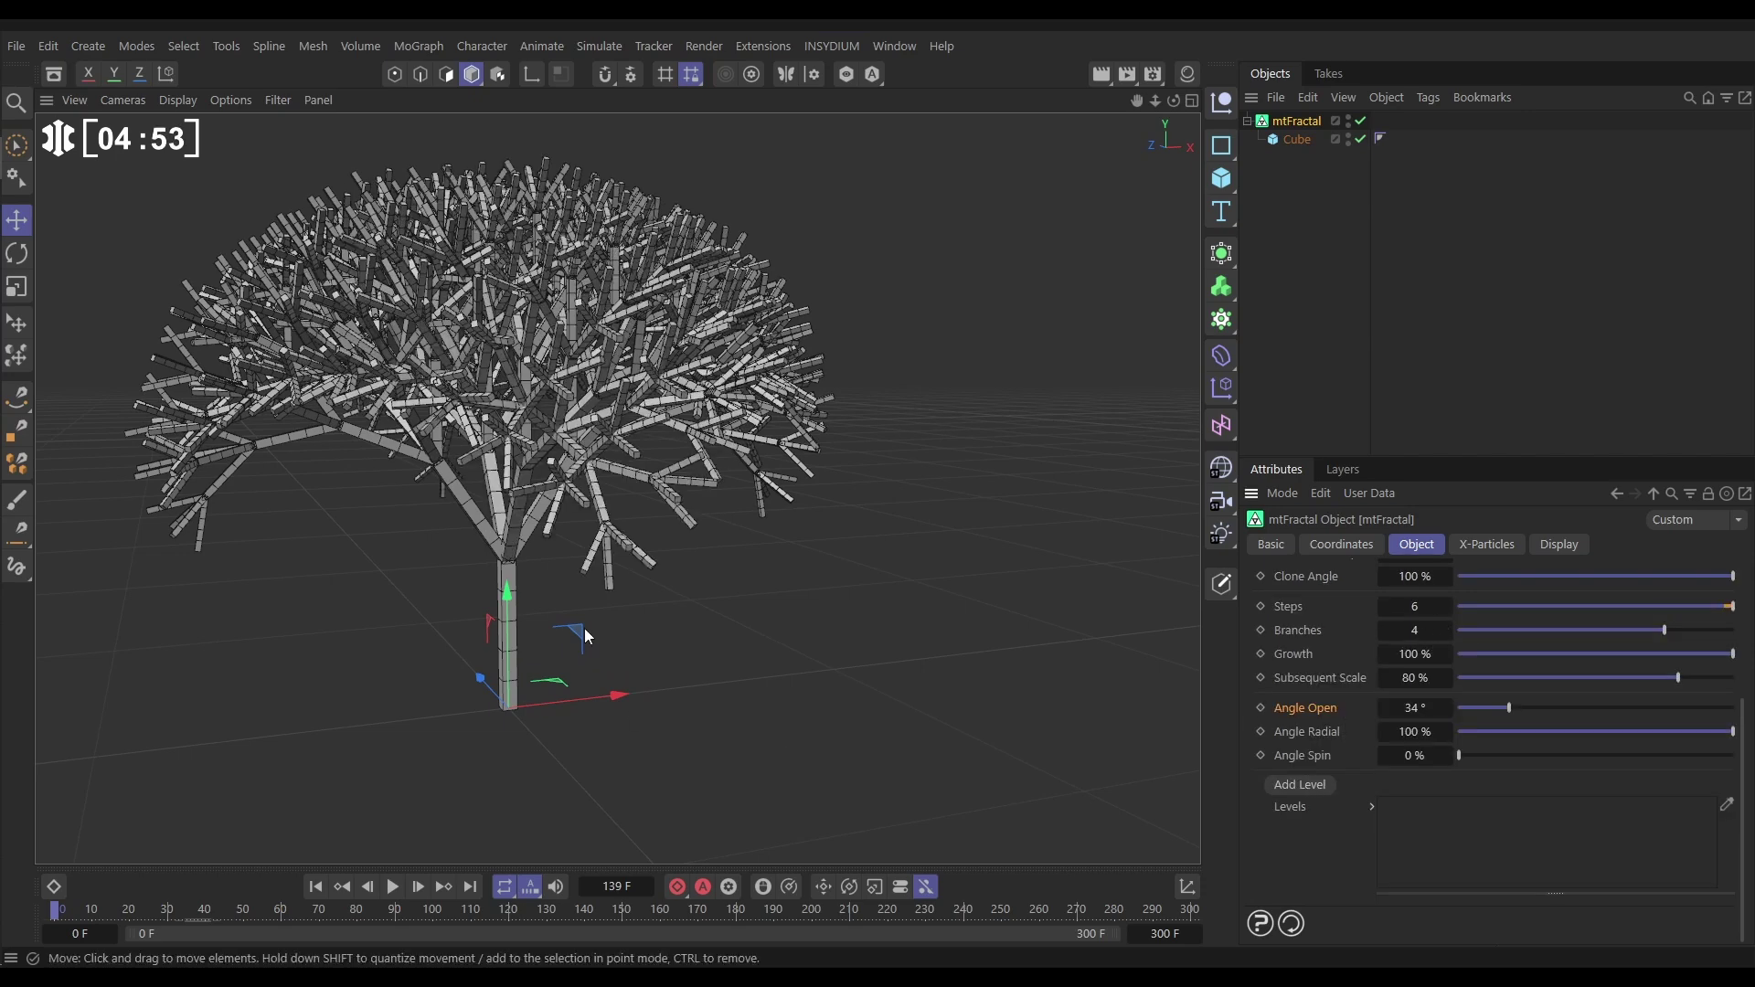
{"action": "left_click_drag", "start_coordinate": [584, 628], "coordinate": [629, 538], "text": "alt"}
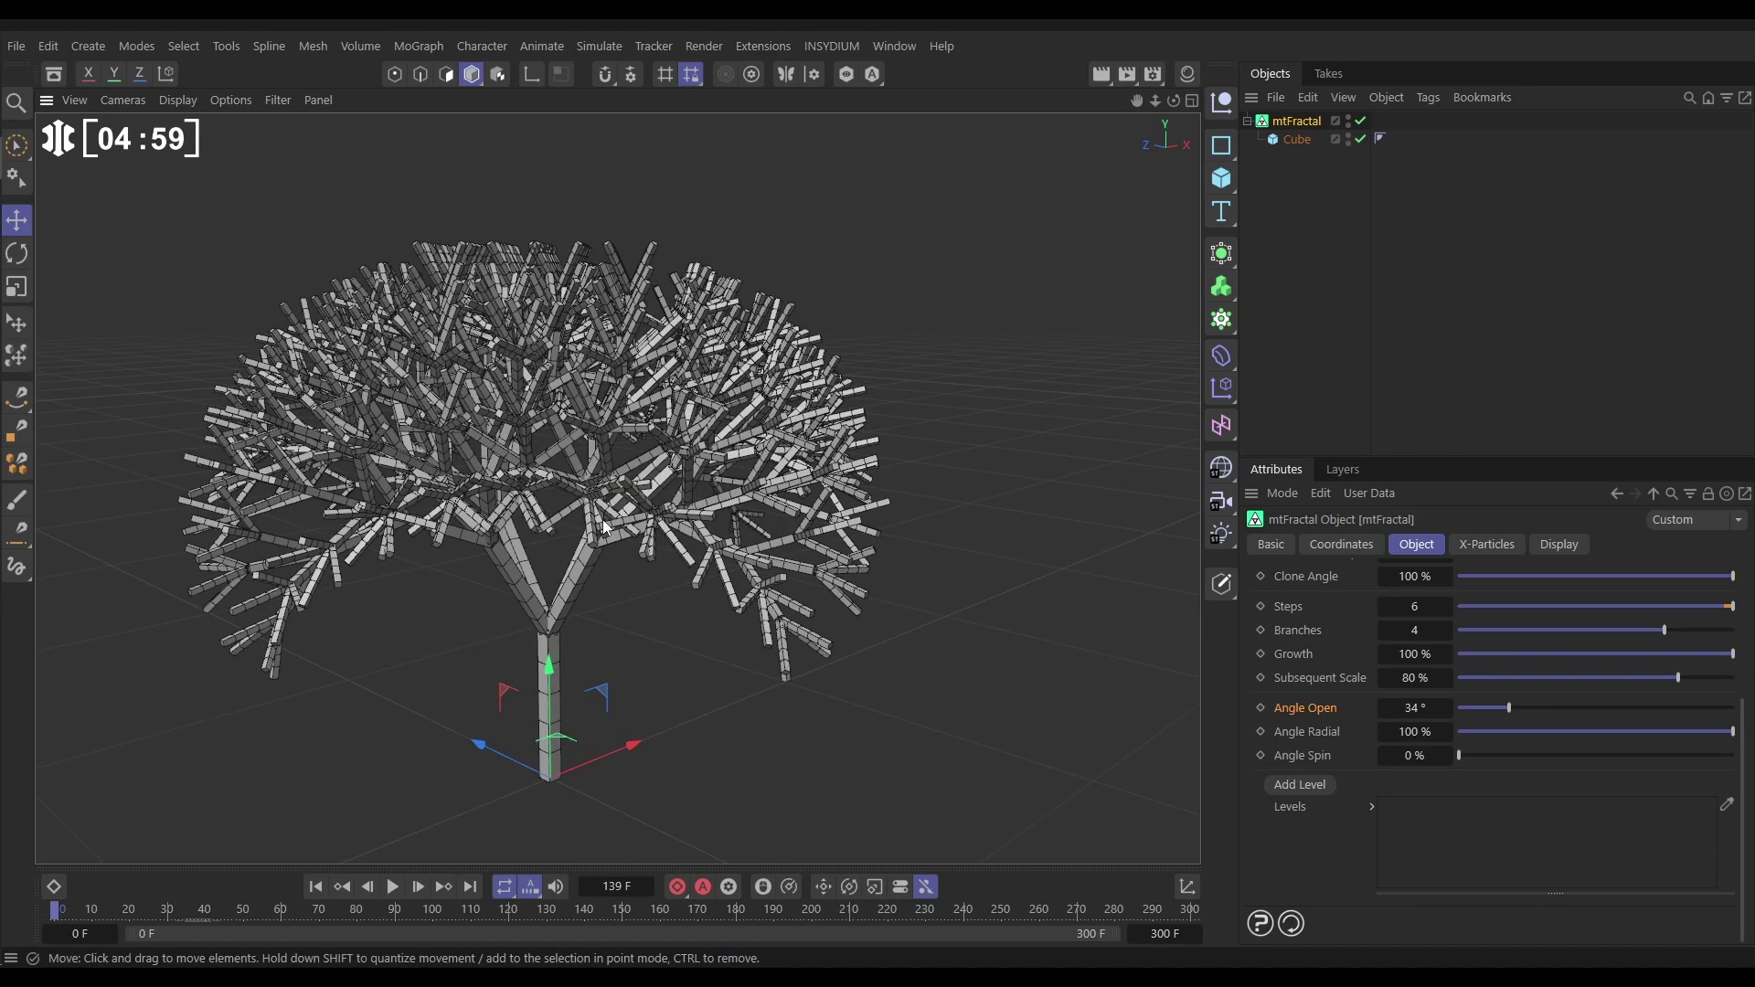
Add an mtInset object from INSYDIUM MeshTools, put the Cube under it and frame the view
{"action": "left_click", "coordinate": [823, 49]}
{"action": "mouse_move", "coordinate": [923, 186]}
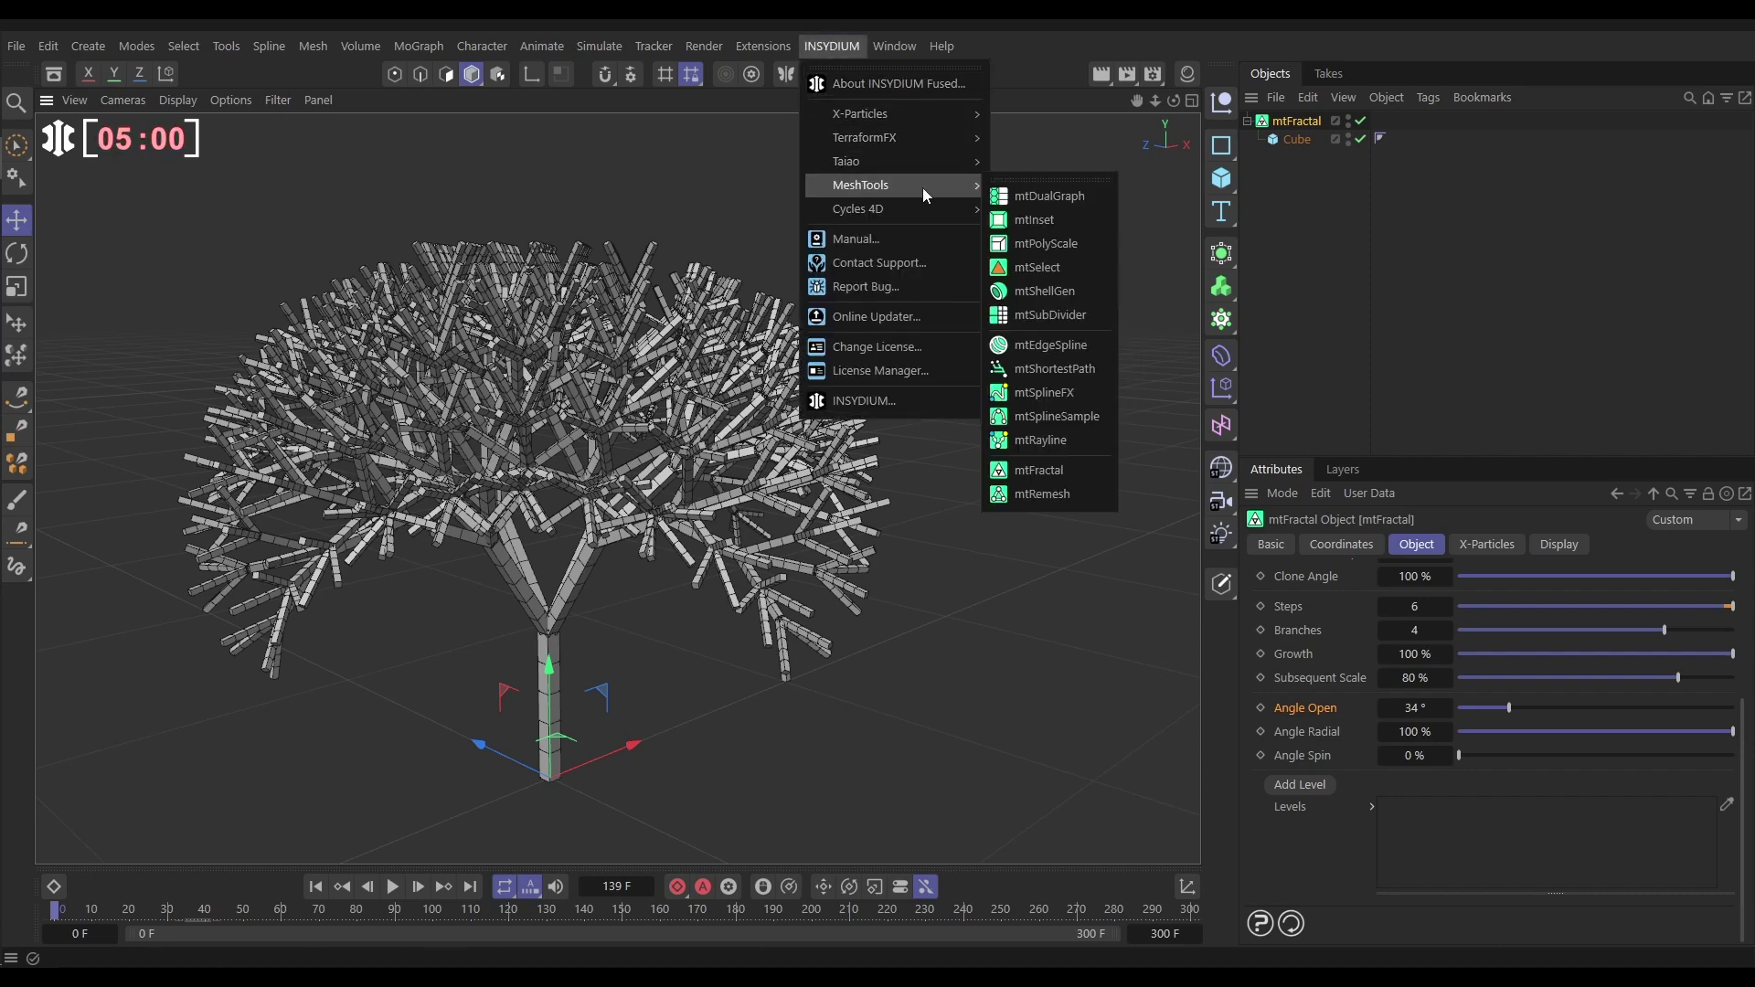
{"action": "left_click", "coordinate": [1031, 220]}
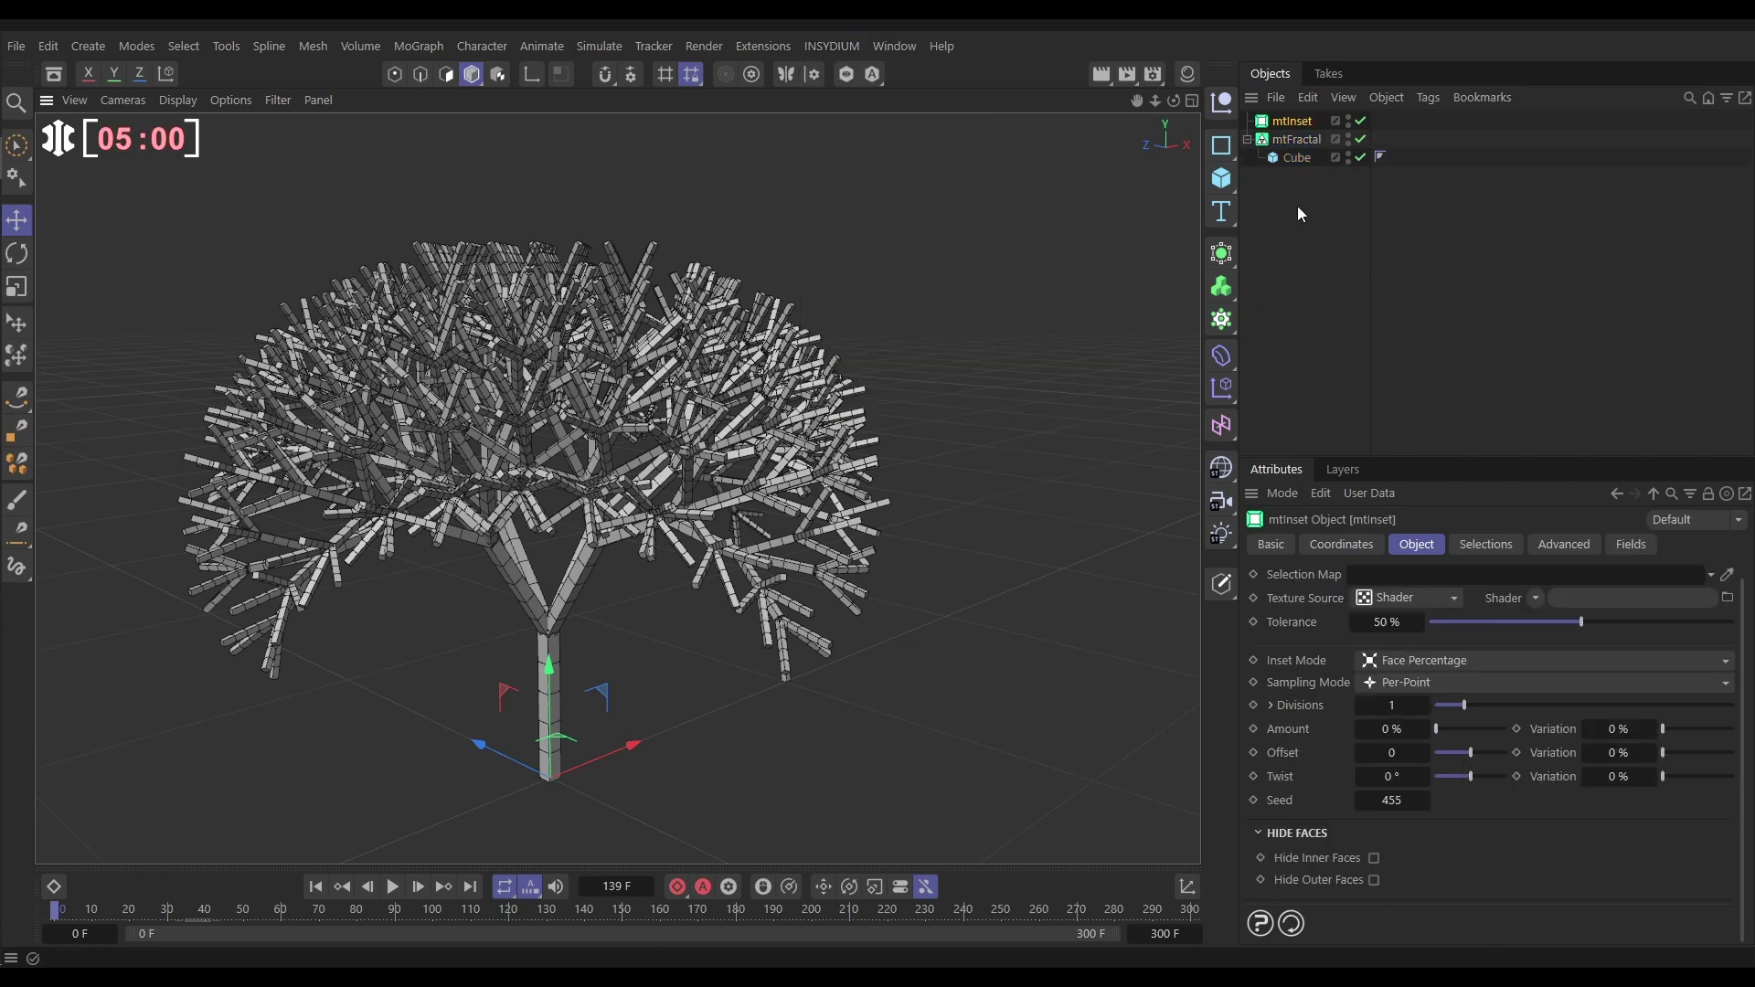
{"action": "left_click_drag", "start_coordinate": [1291, 157], "coordinate": [1296, 122]}
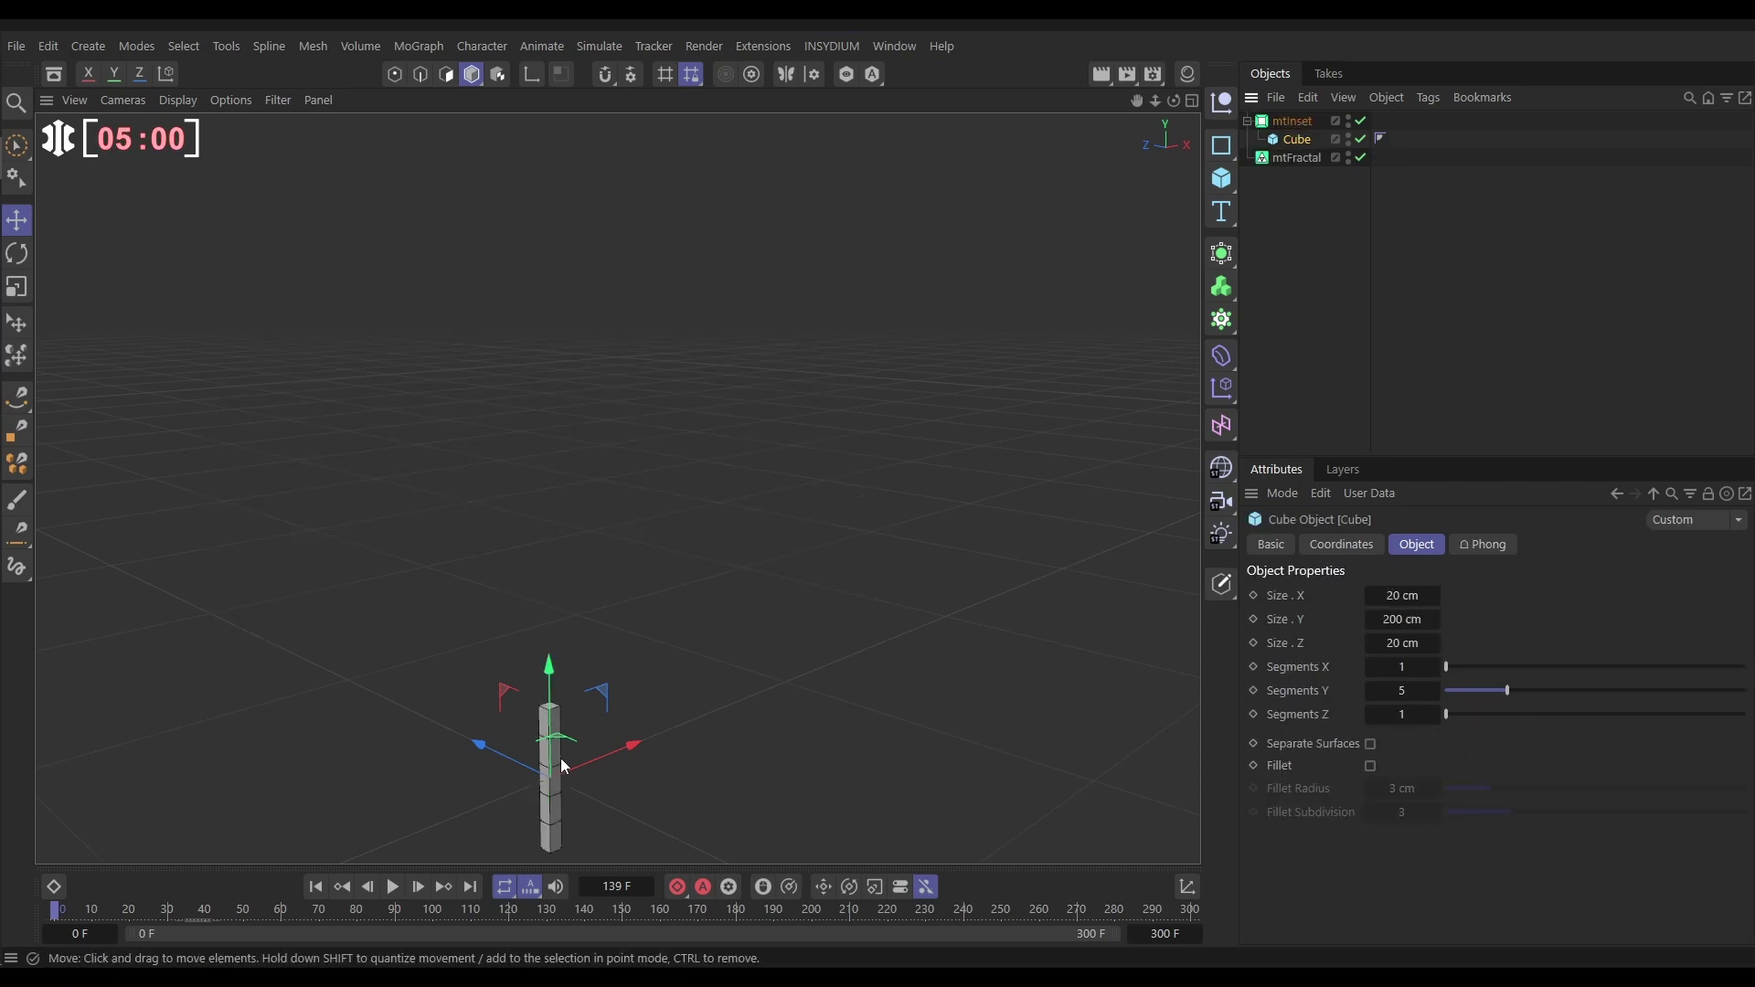
{"action": "key", "text": "s"}
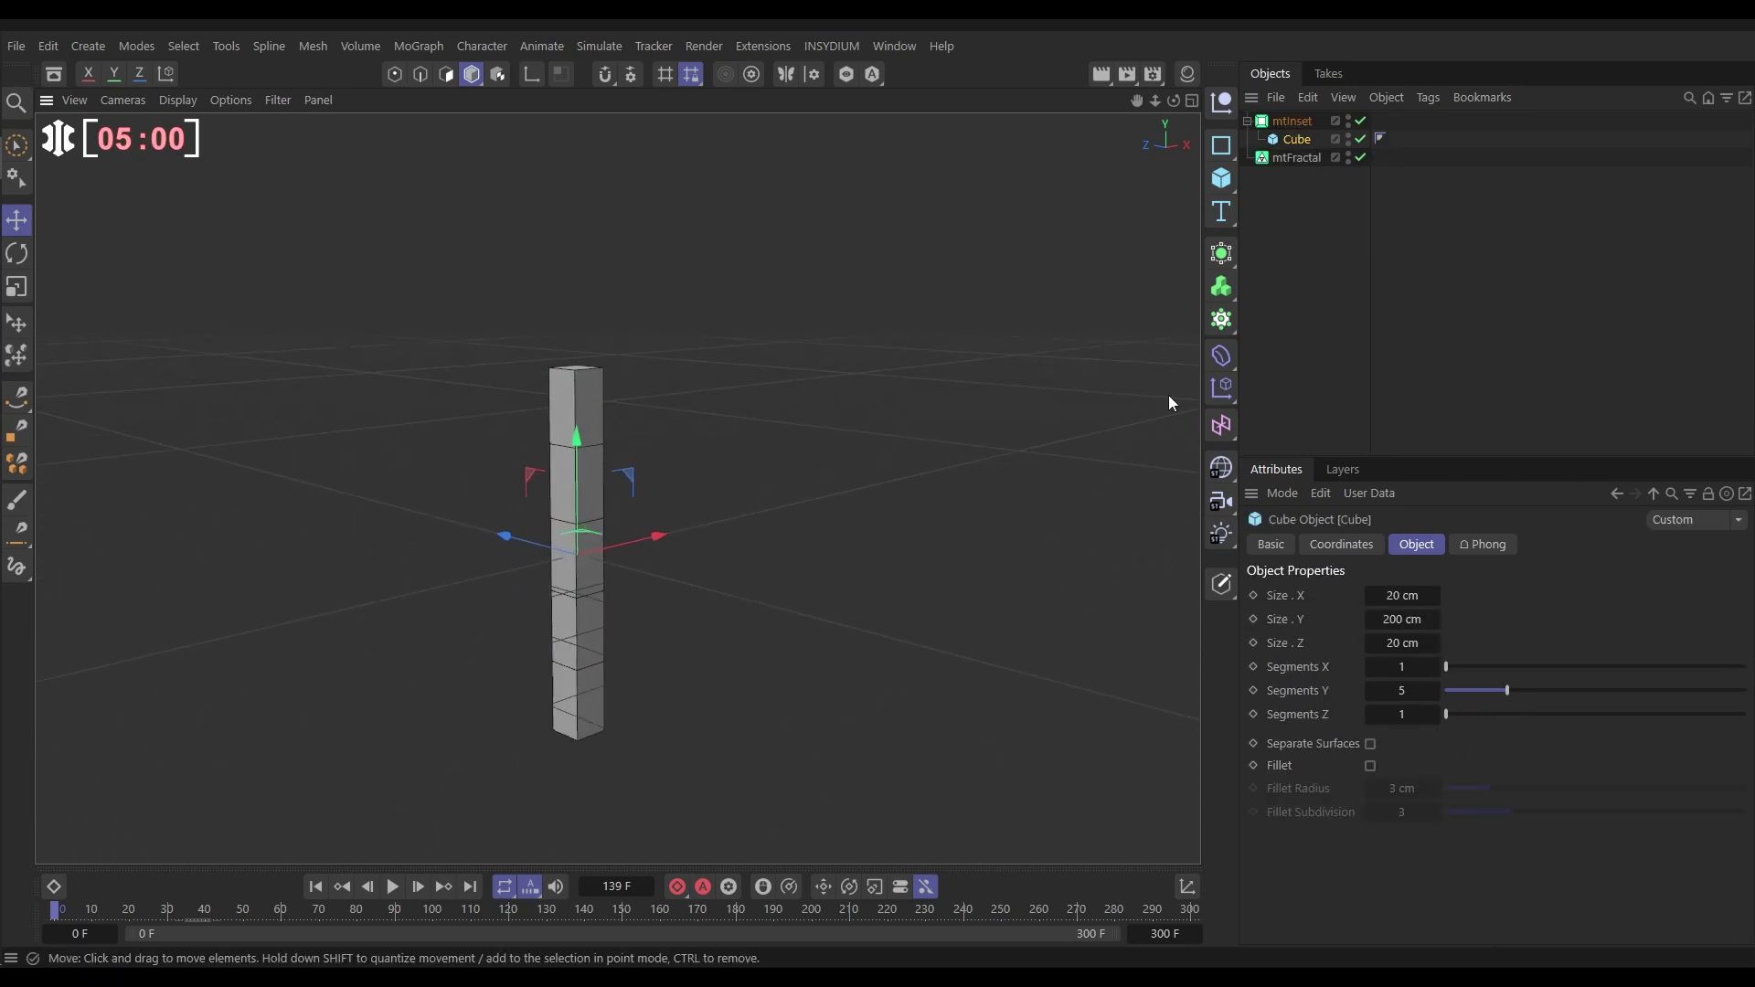
Set mtInset Amount to 23% with Hide Inner Faces on, then orbit the hollow frames
{"action": "left_click", "coordinate": [1292, 121]}
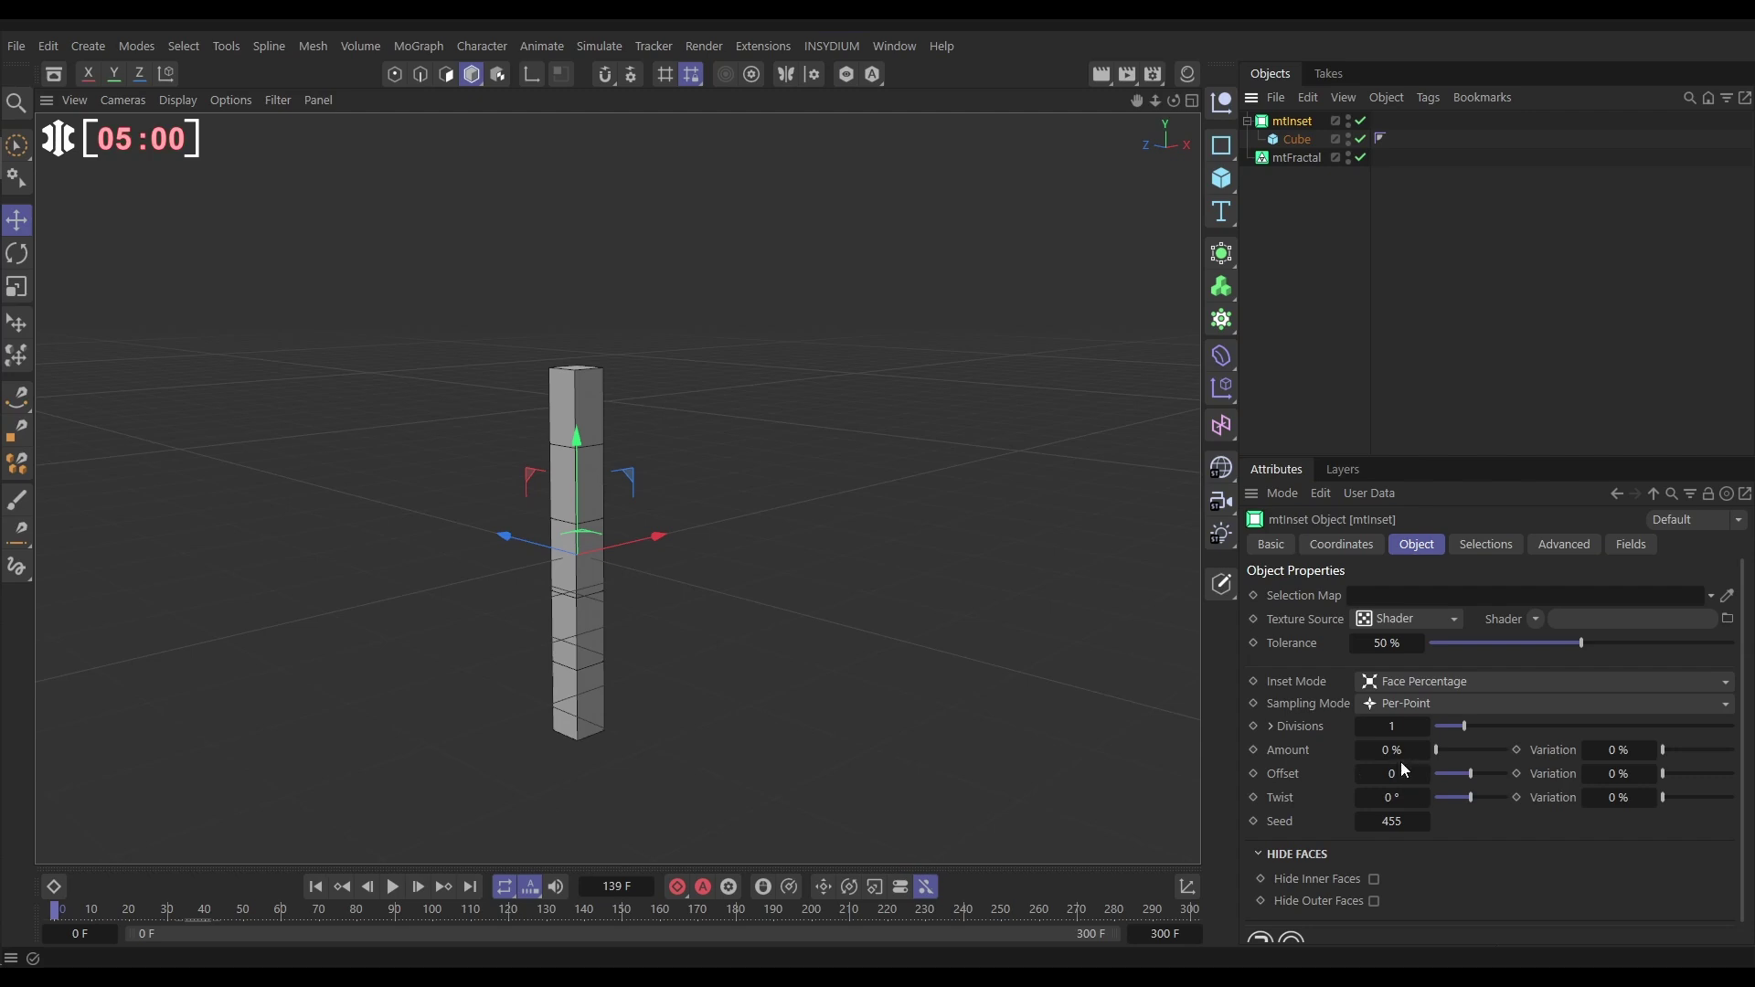
{"action": "left_click_drag", "start_coordinate": [1389, 751], "coordinate": [1450, 752]}
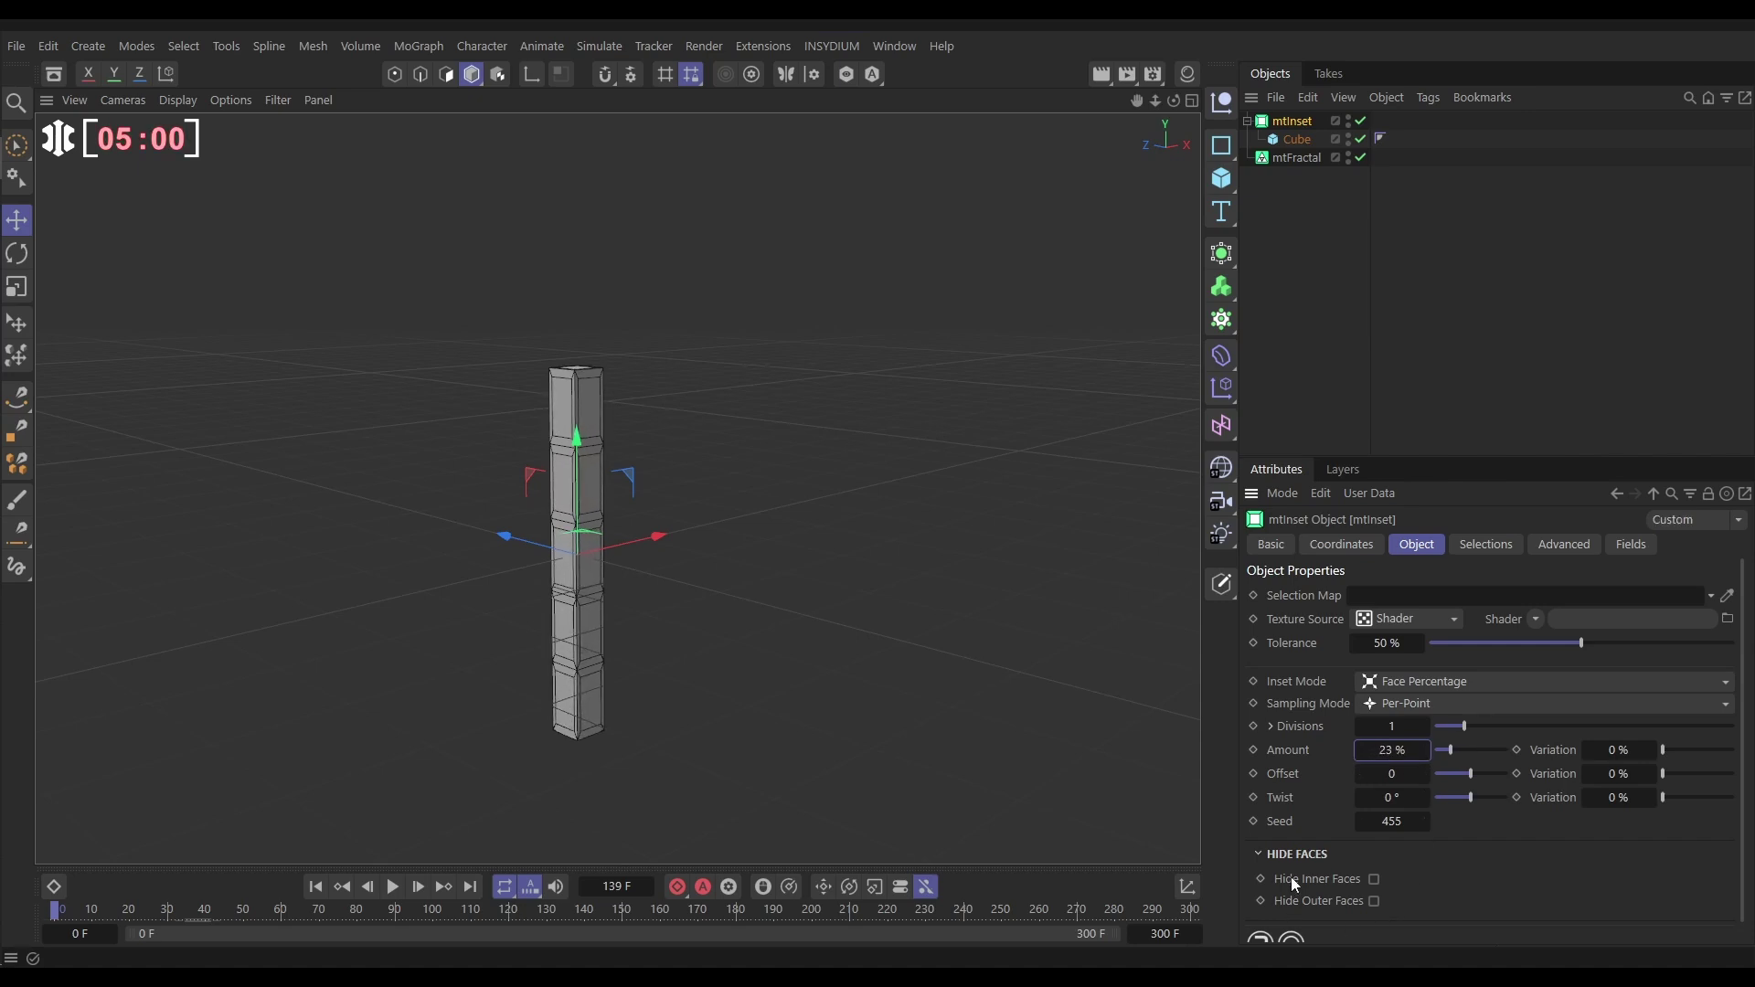
{"action": "left_click", "coordinate": [1375, 879]}
{"action": "left_click_drag", "start_coordinate": [759, 604], "coordinate": [625, 482], "text": "alt"}
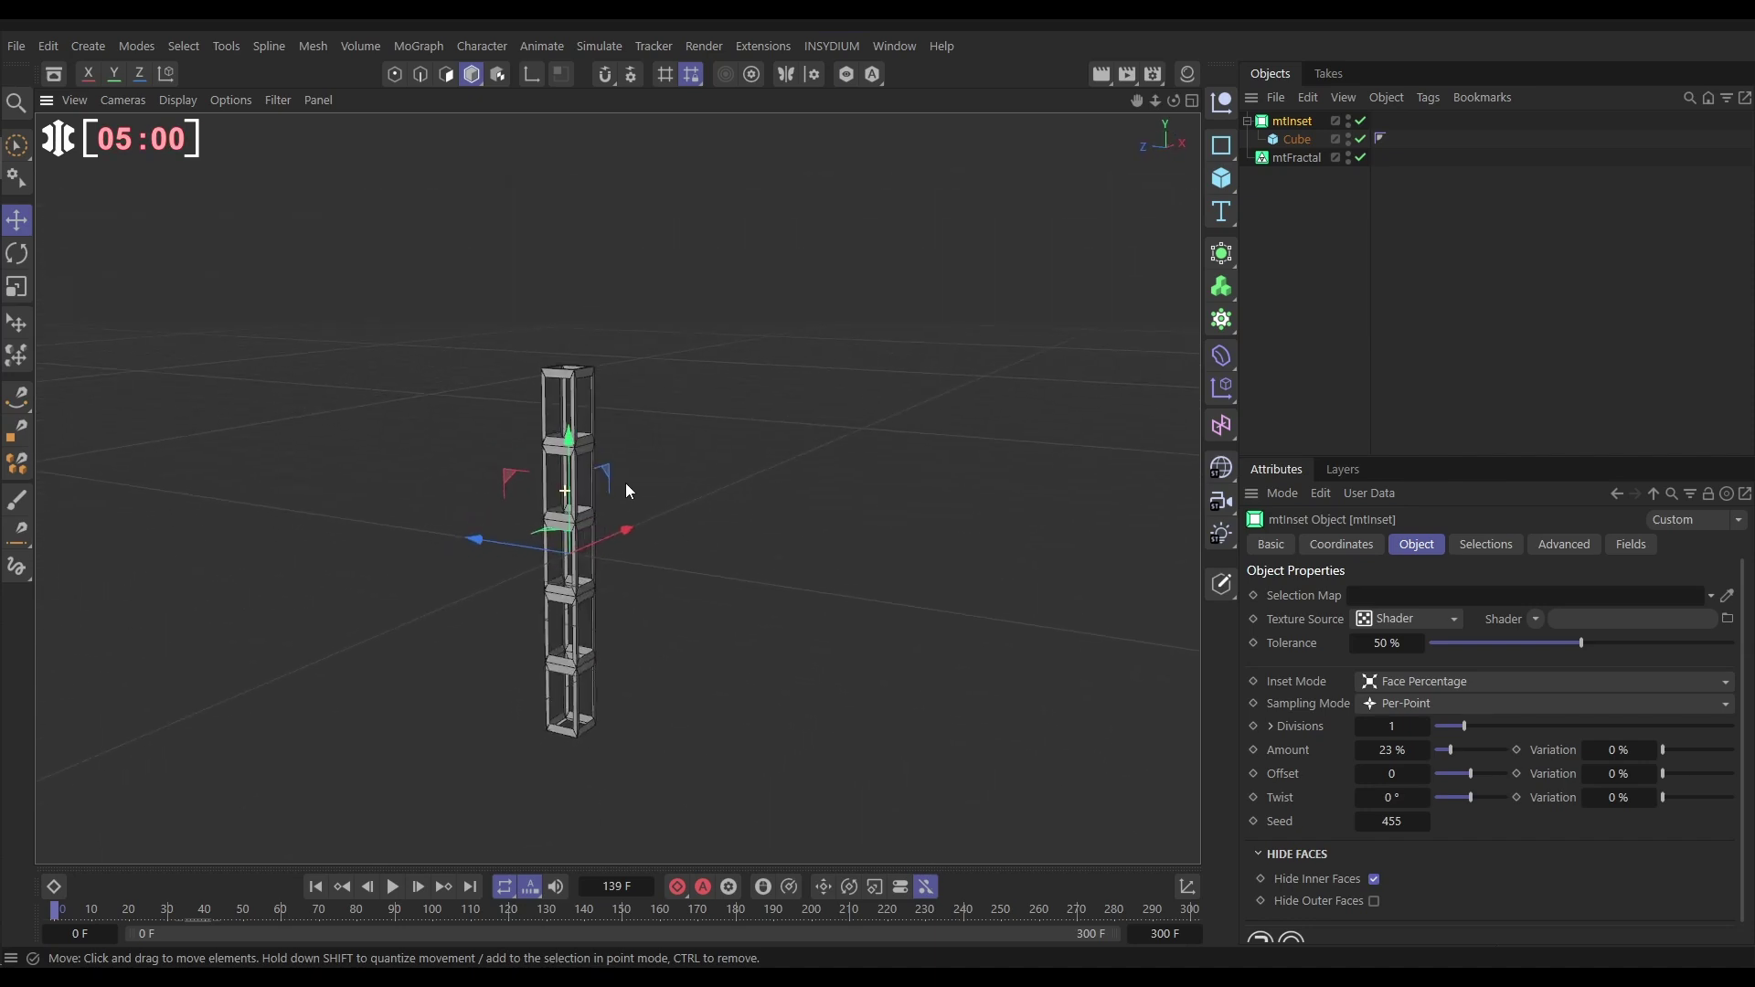
Wrap mtInset in a new mtShellGen with 3 cm thickness and nest it under mtFractal
{"action": "left_click", "coordinate": [832, 46]}
{"action": "mouse_move", "coordinate": [870, 185]}
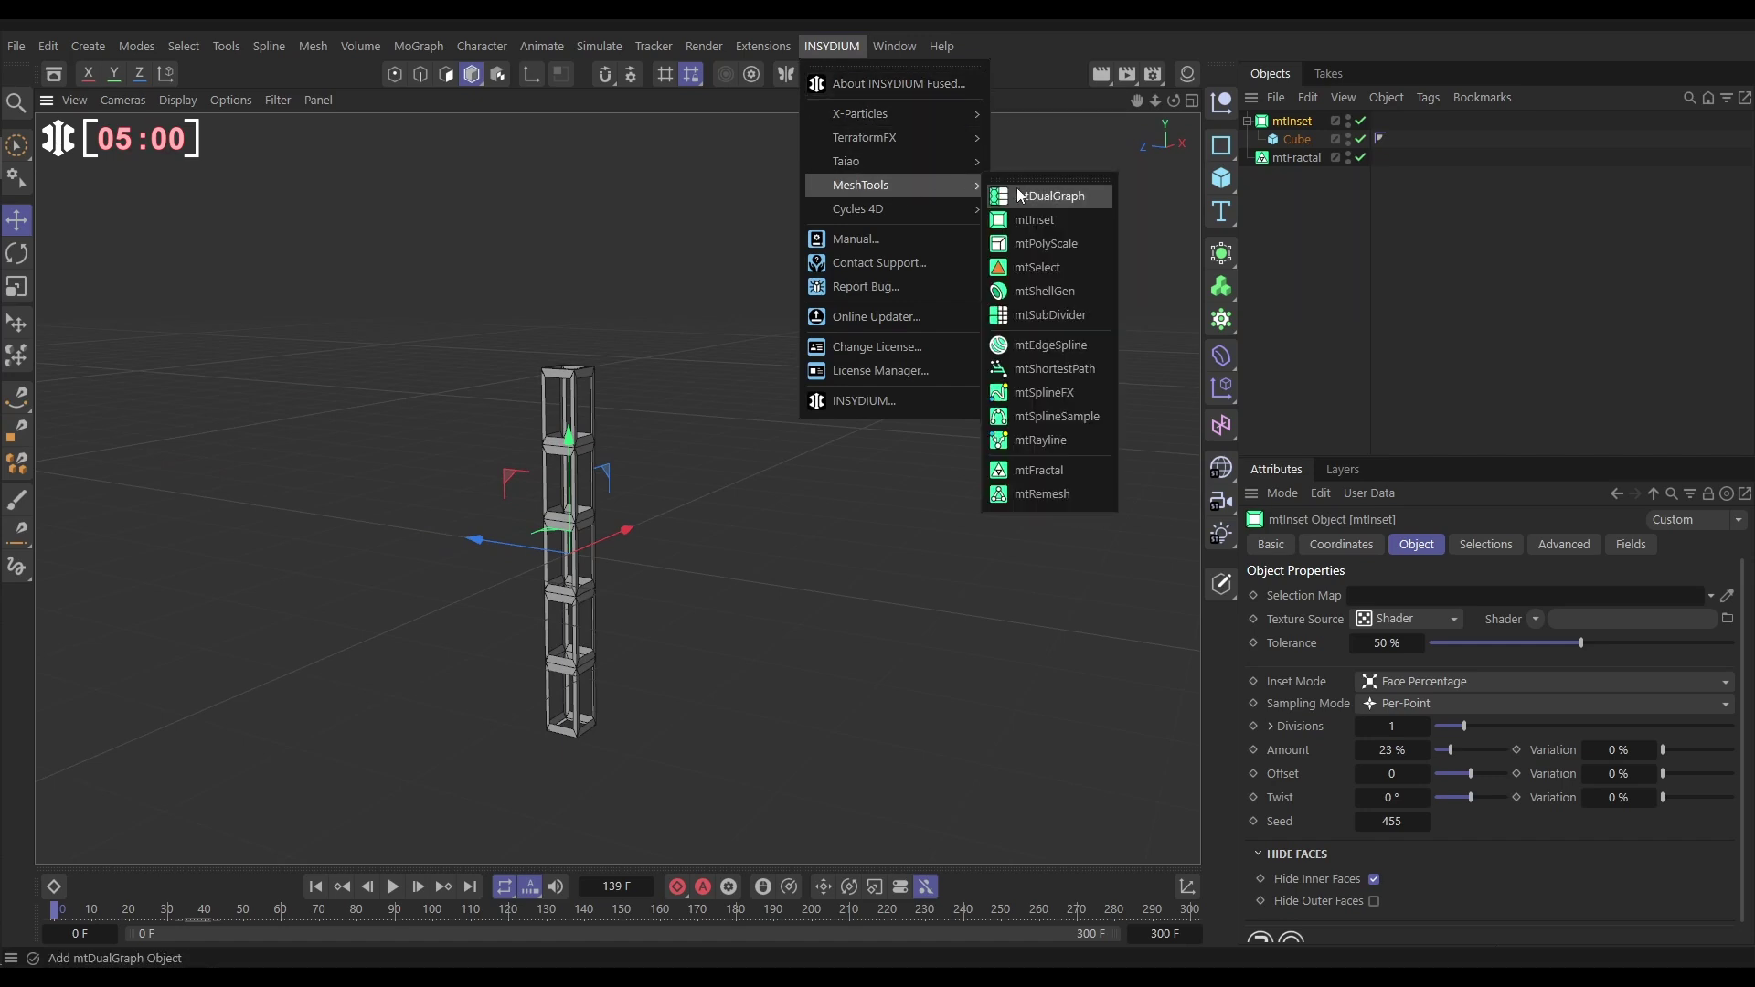
{"action": "left_click", "coordinate": [1046, 291]}
{"action": "left_click_drag", "start_coordinate": [1284, 141], "coordinate": [1303, 118]}
{"action": "left_click", "coordinate": [1298, 120]}
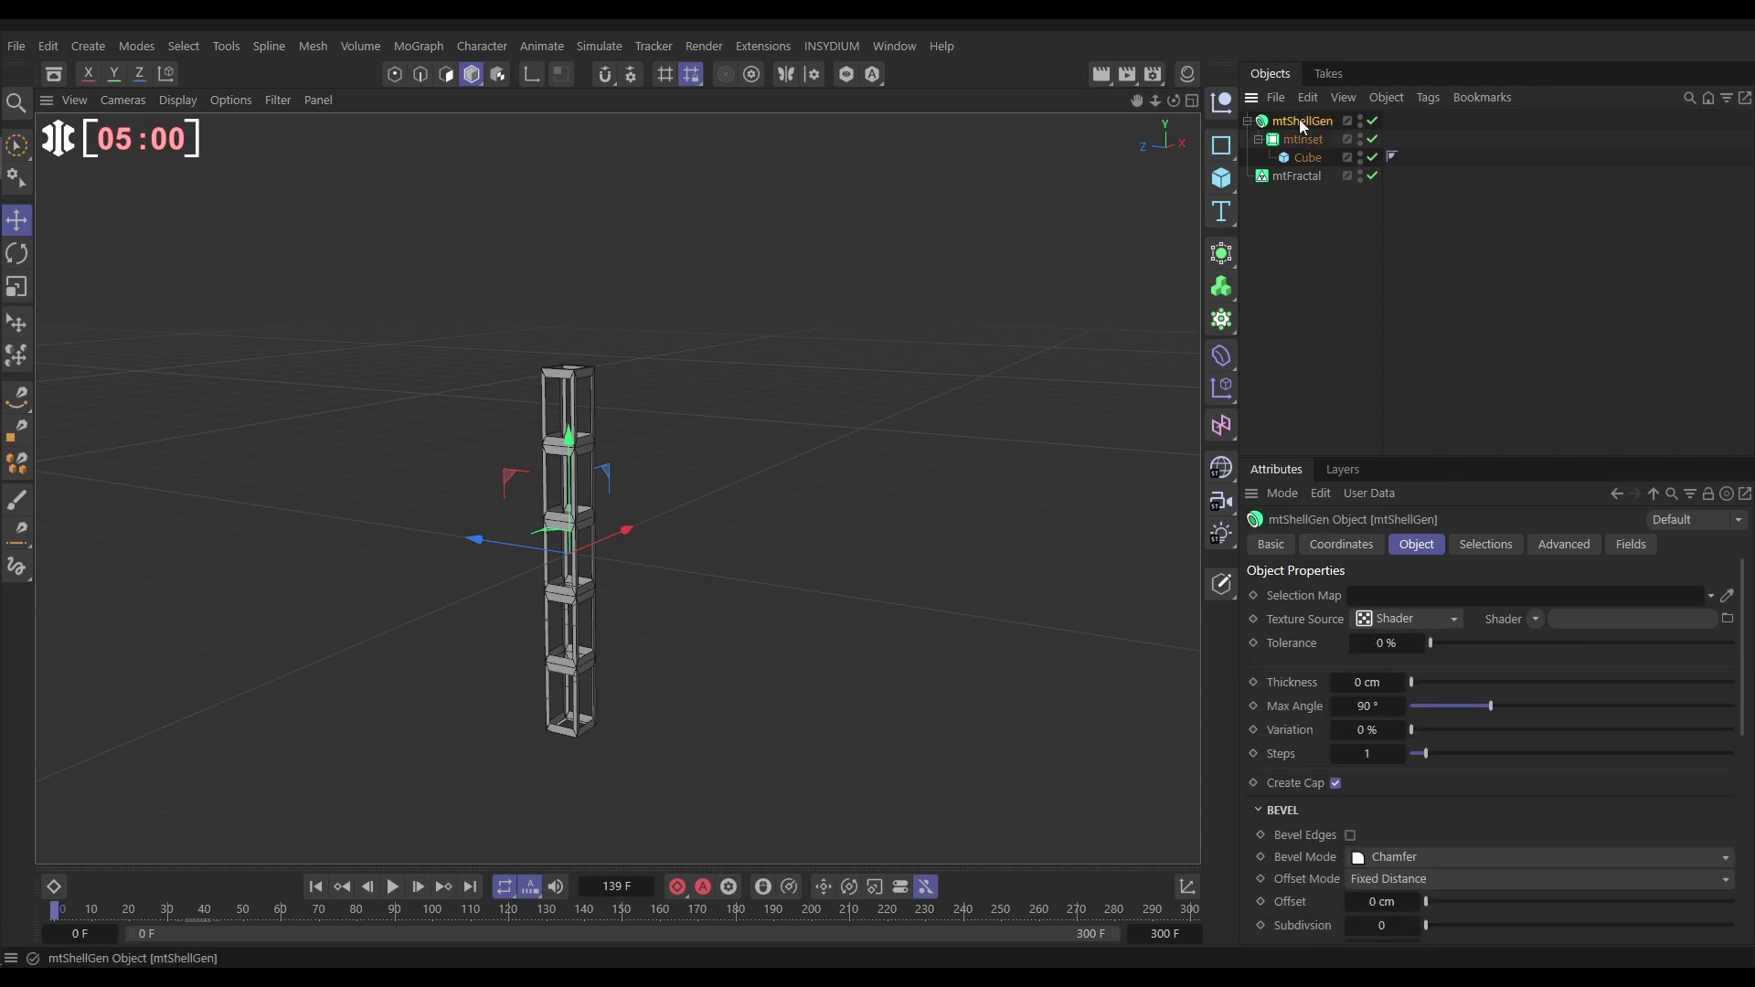
{"action": "left_click_drag", "start_coordinate": [1361, 683], "coordinate": [1368, 682]}
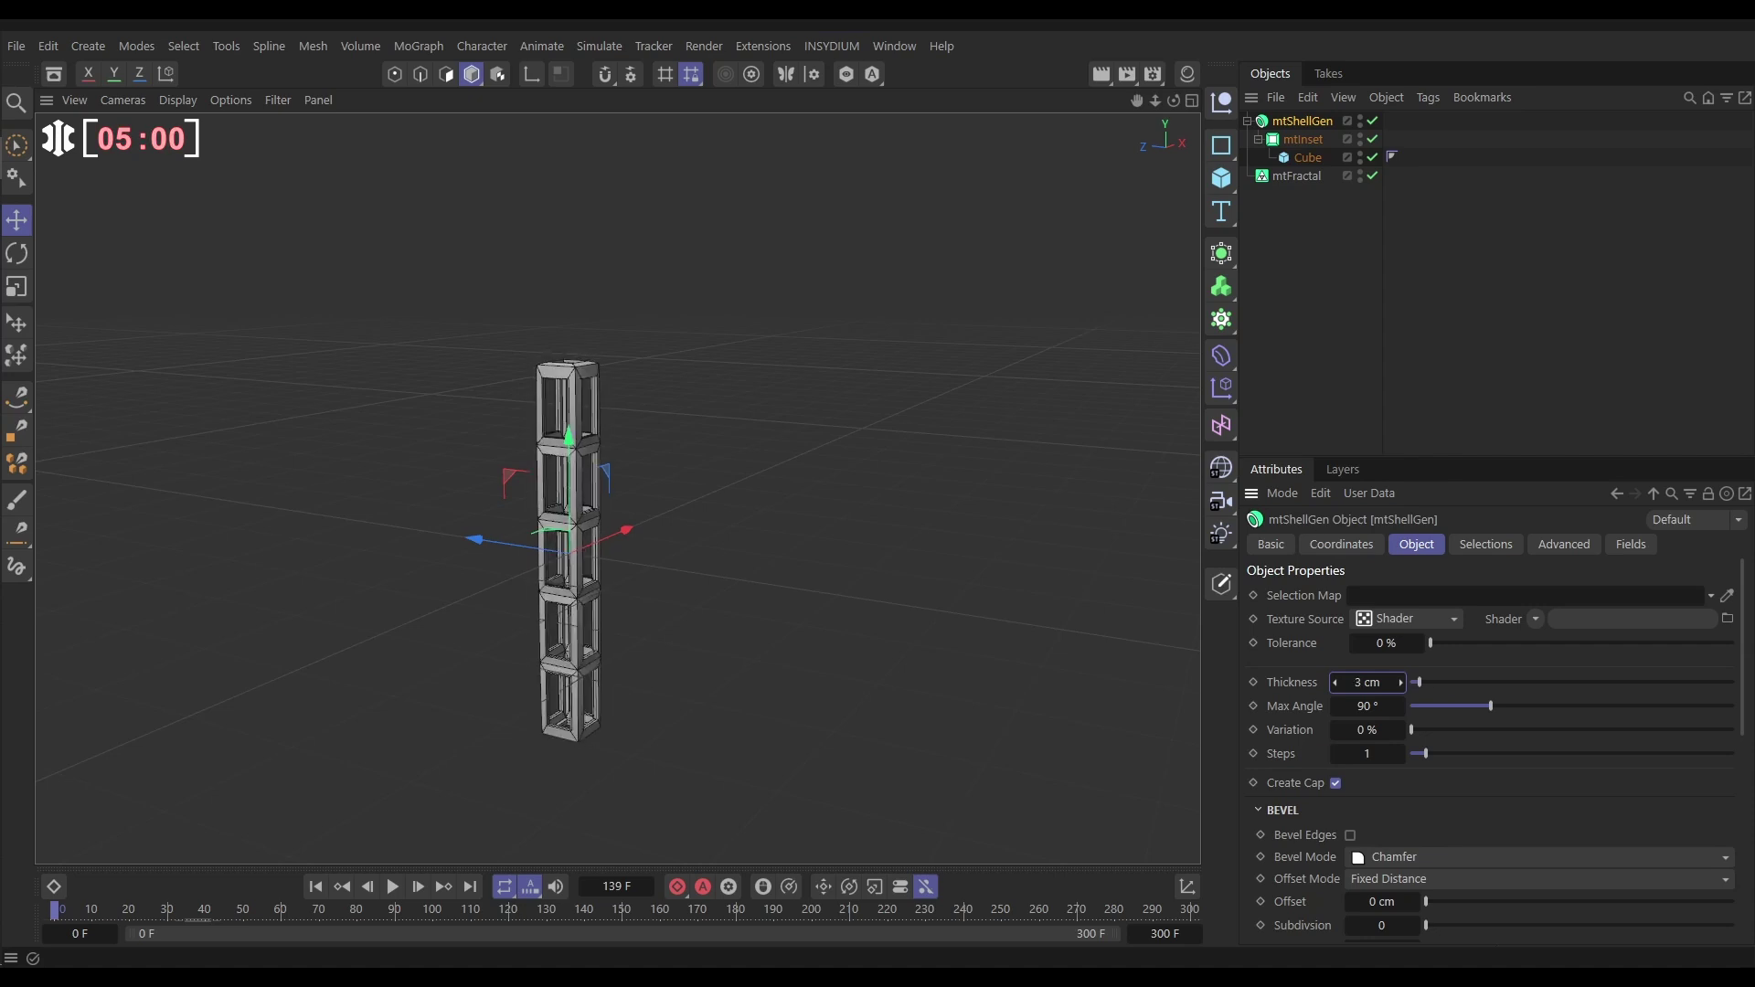
{"action": "left_click", "coordinate": [1286, 220]}
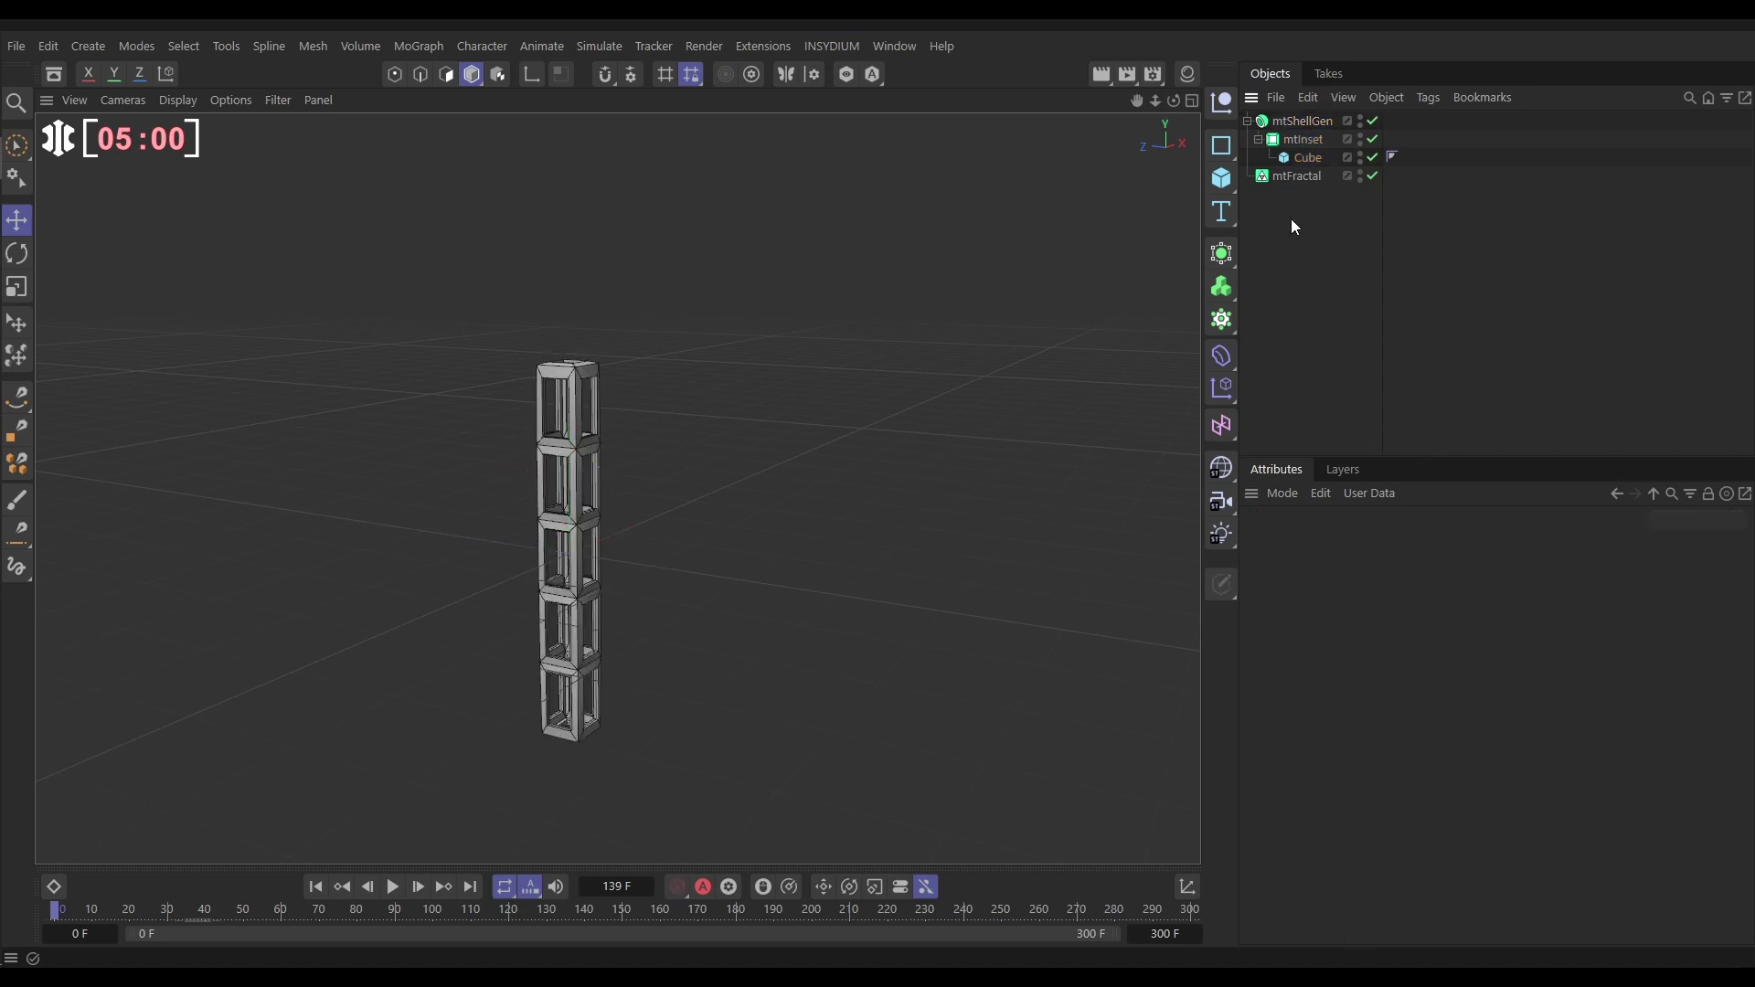
{"action": "left_click_drag", "start_coordinate": [1296, 120], "coordinate": [1314, 178]}
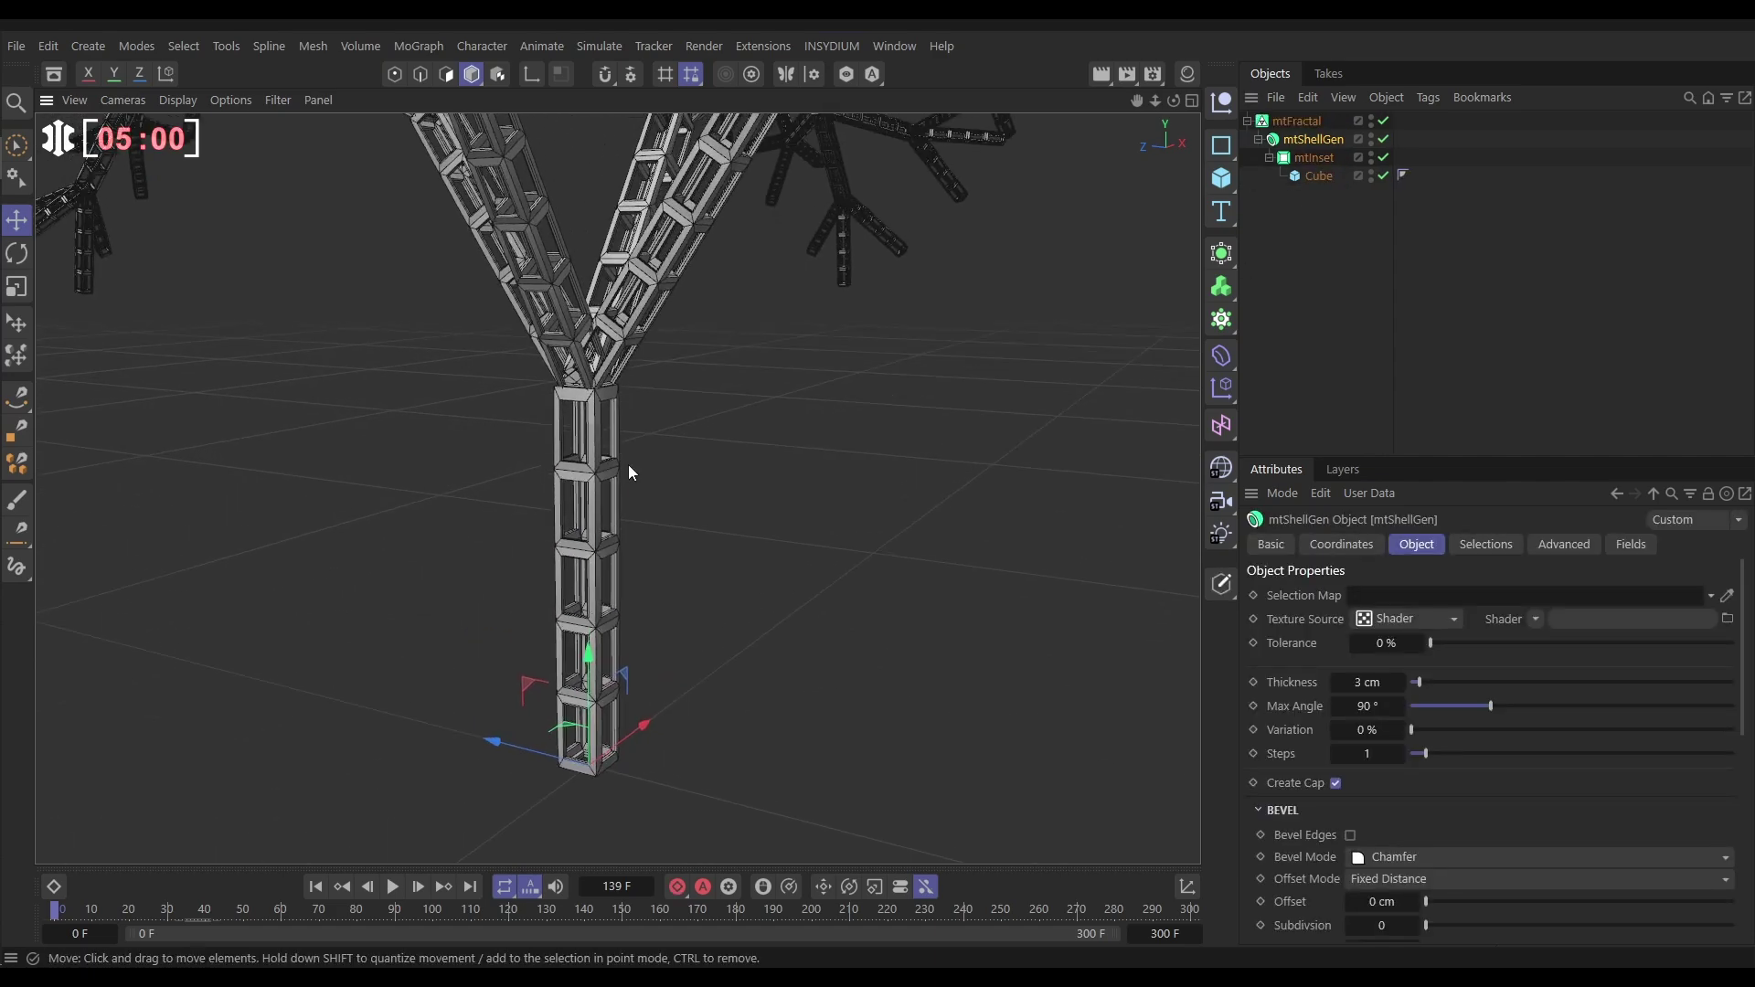
Orbit in among the hollow-frame branches and bring up mtFractal's Tree Options (Steps 6, Branches 4)
{"action": "left_click_drag", "start_coordinate": [543, 375], "coordinate": [645, 370], "text": "alt"}
{"action": "right_click_drag", "start_coordinate": [645, 371], "coordinate": [768, 578], "text": "alt"}
{"action": "left_click_drag", "start_coordinate": [769, 579], "coordinate": [823, 548], "text": "alt"}
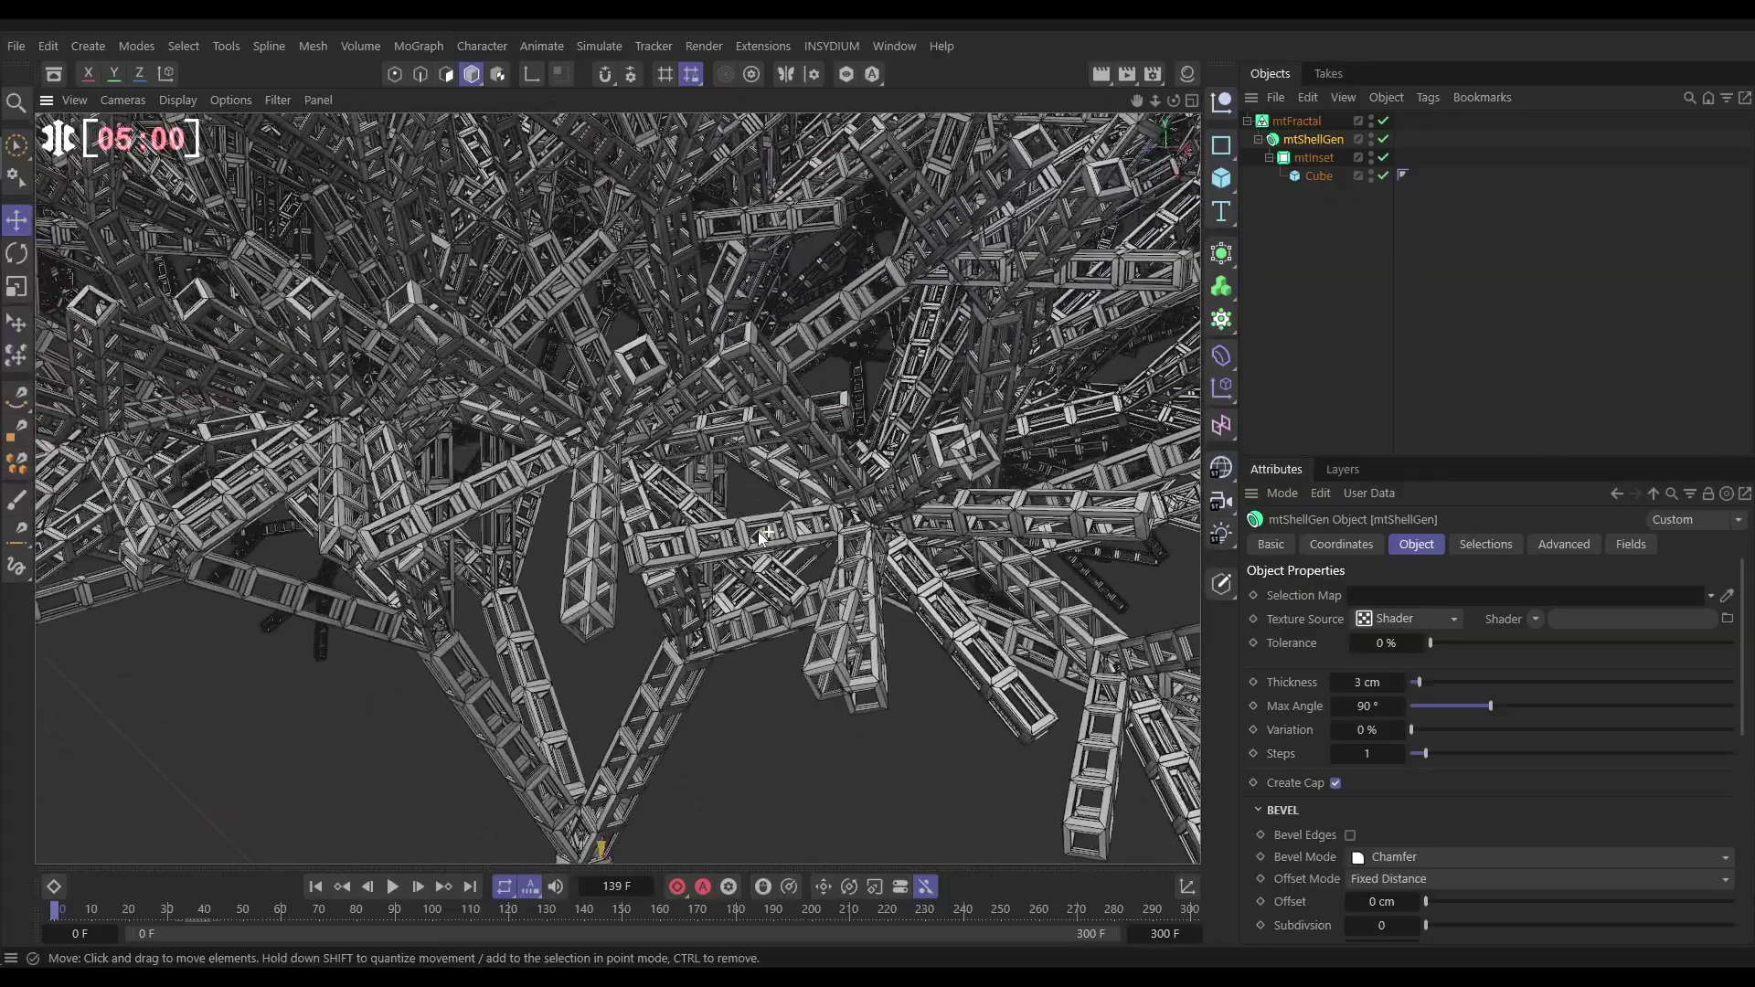
{"action": "left_click", "coordinate": [1300, 123]}
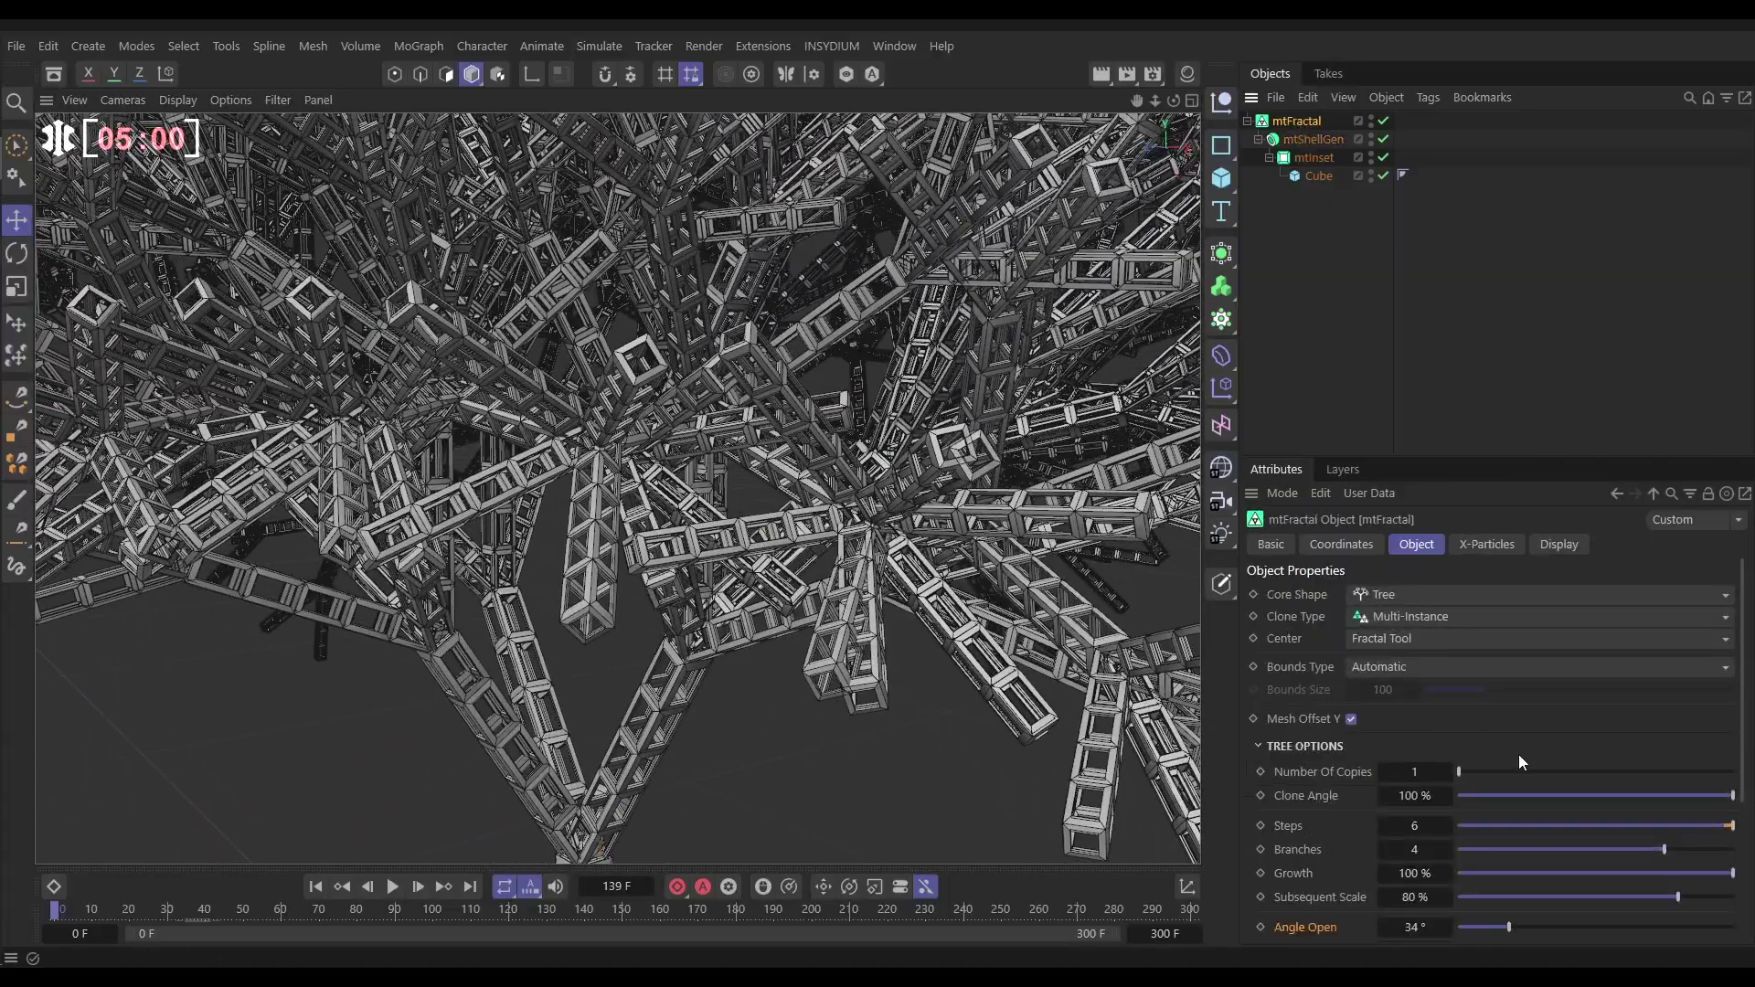
{"action": "left_click_drag", "start_coordinate": [1746, 774], "coordinate": [1734, 846]}
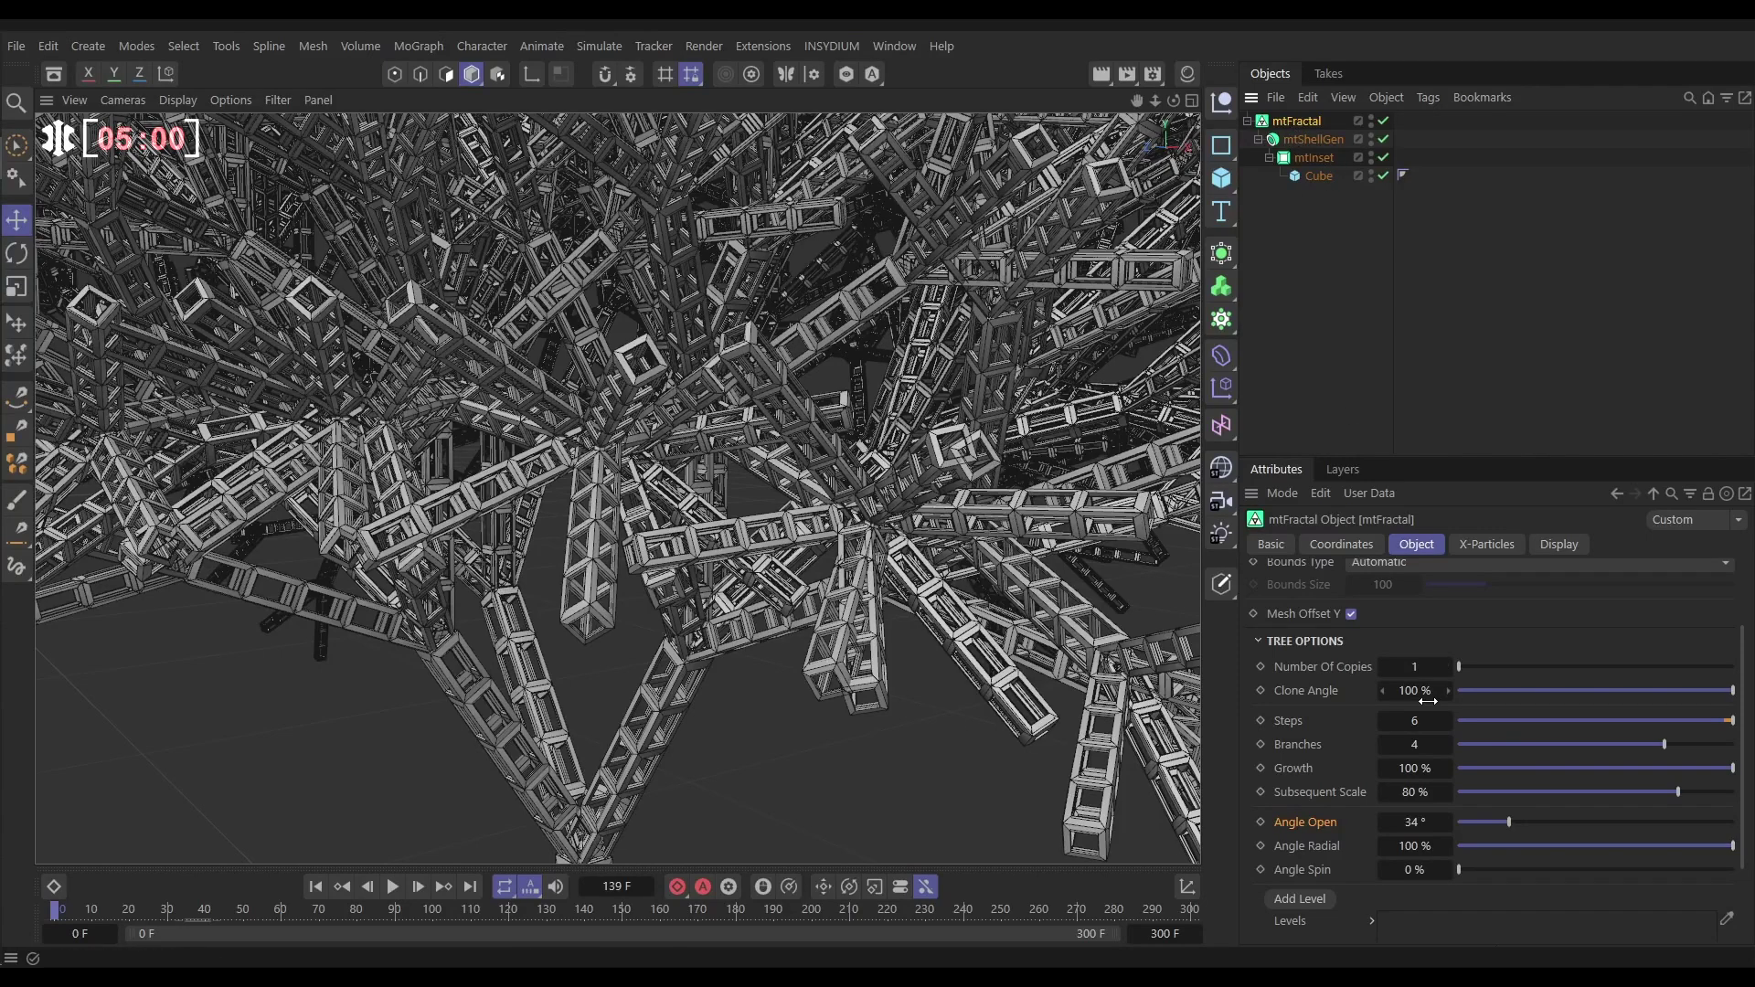
Raise mtFractal to Steps 7 and Branches 5, test the Angle Radial slider, and zoom out
{"action": "left_click", "coordinate": [1449, 722]}
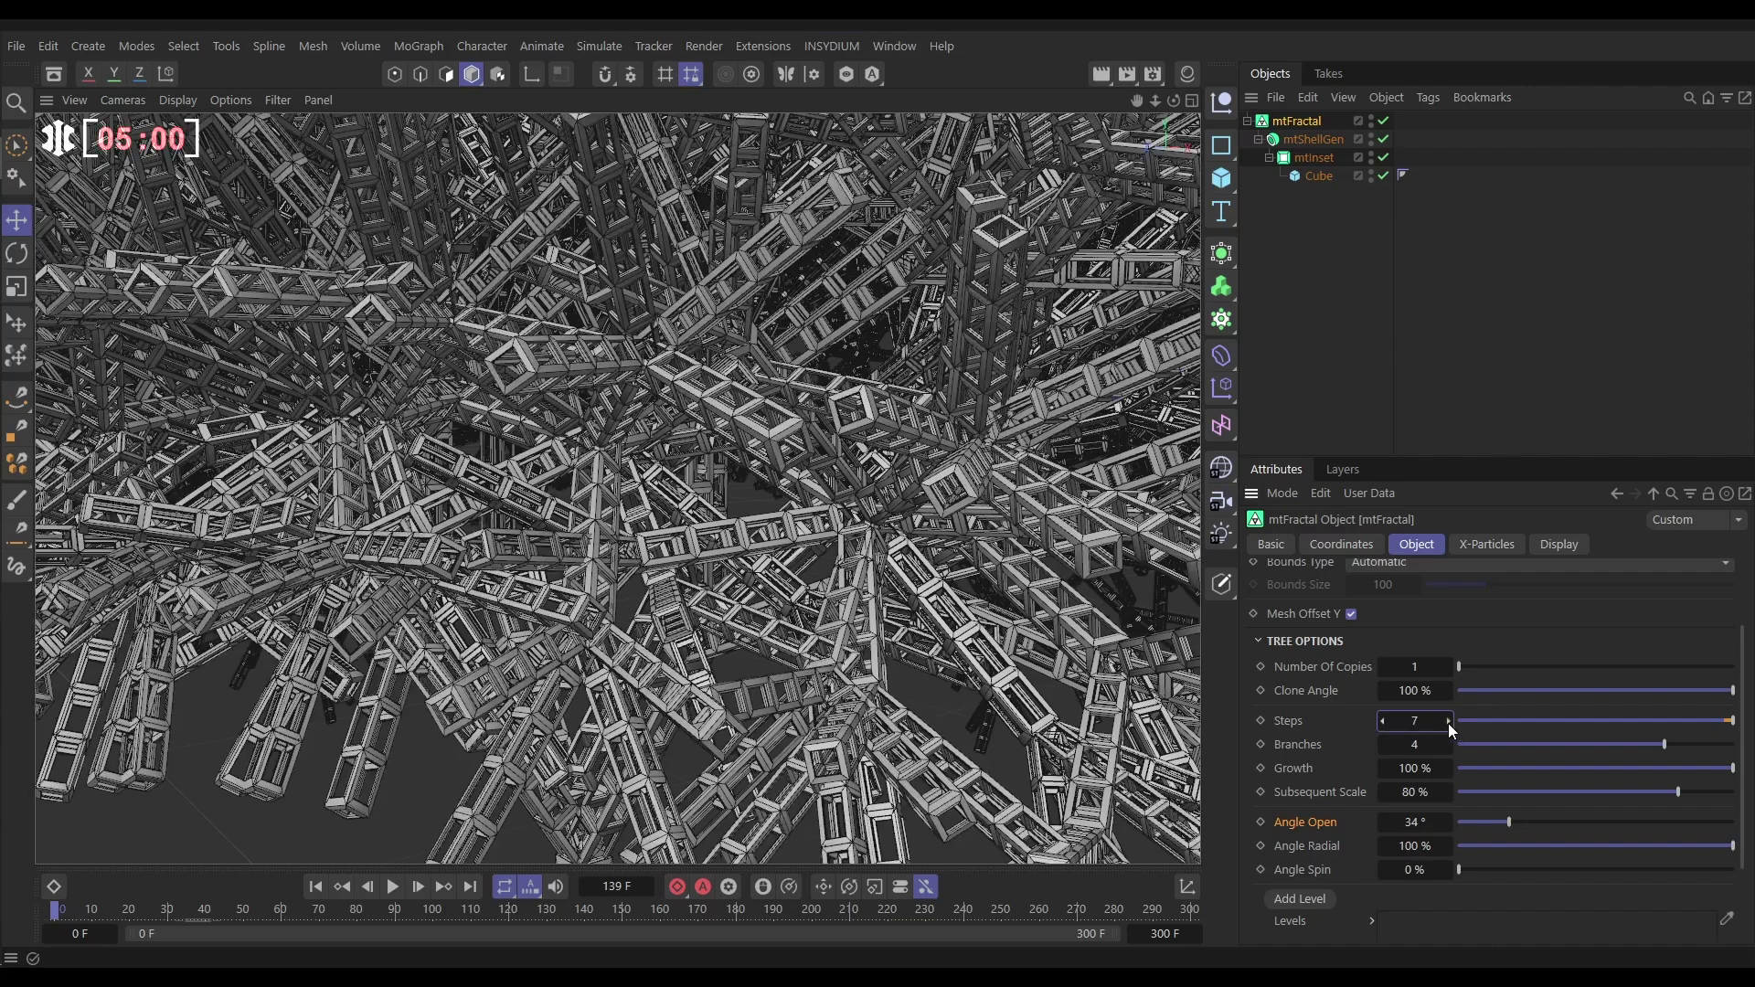
{"action": "left_click", "coordinate": [1449, 745]}
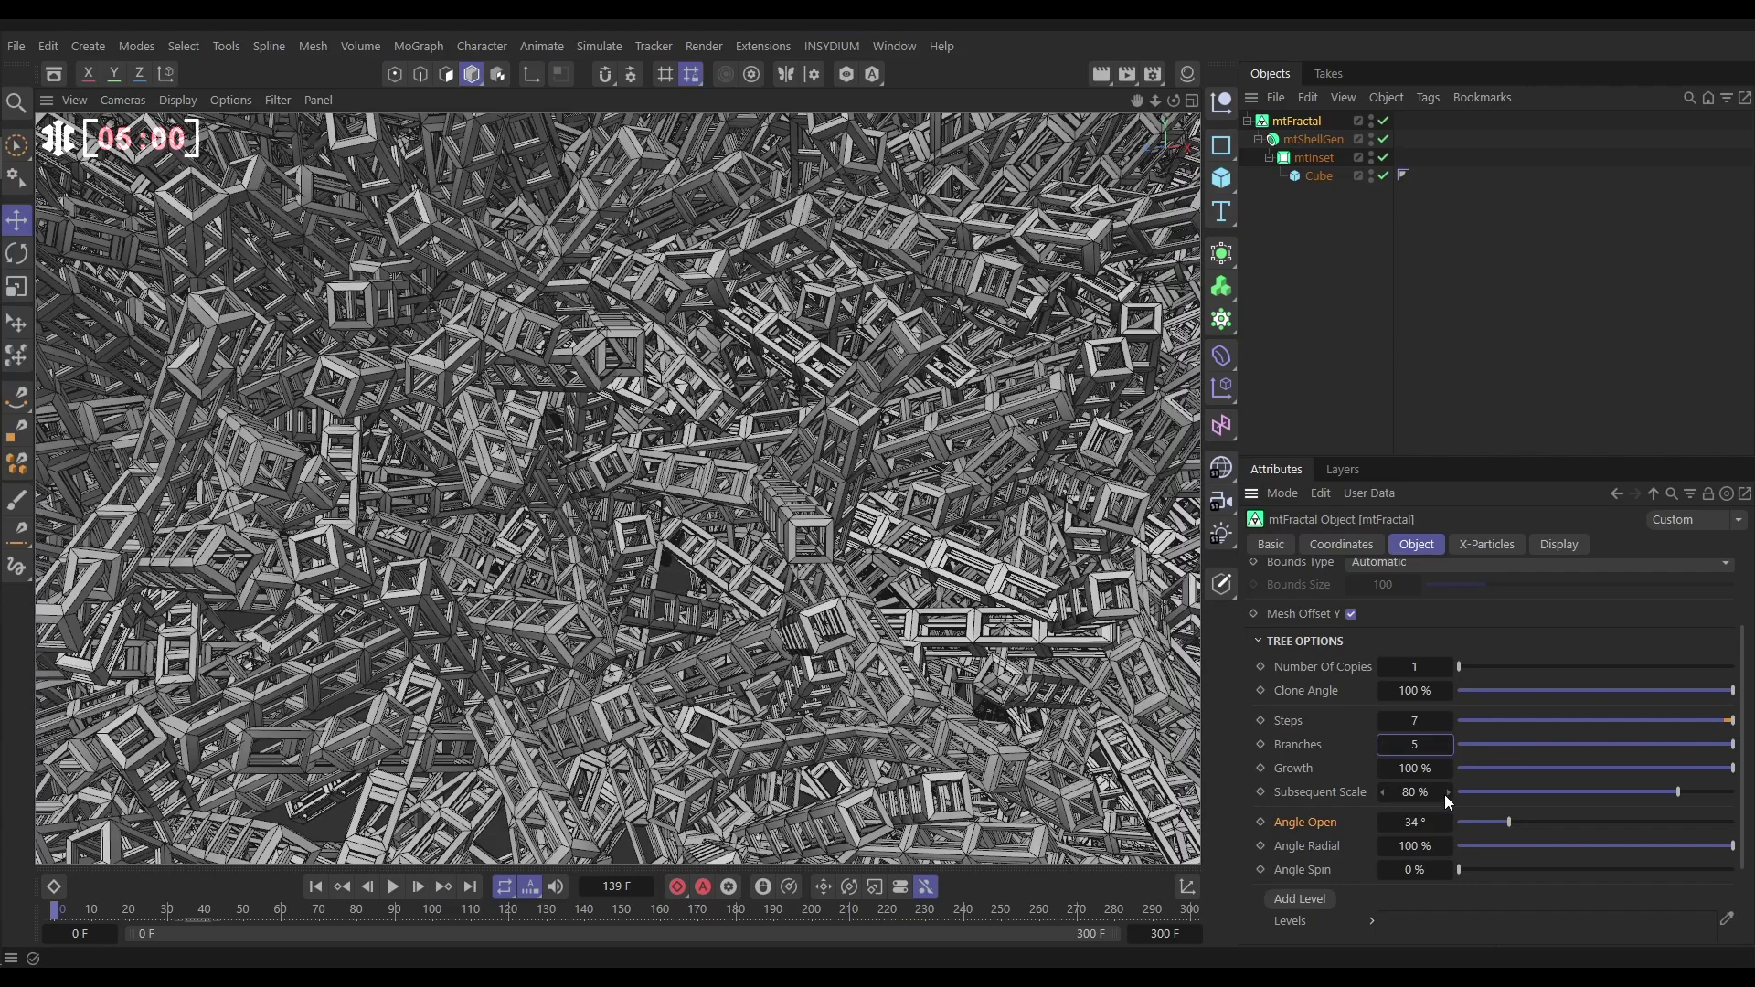
{"action": "left_click_drag", "start_coordinate": [1675, 852], "coordinate": [1735, 859]}
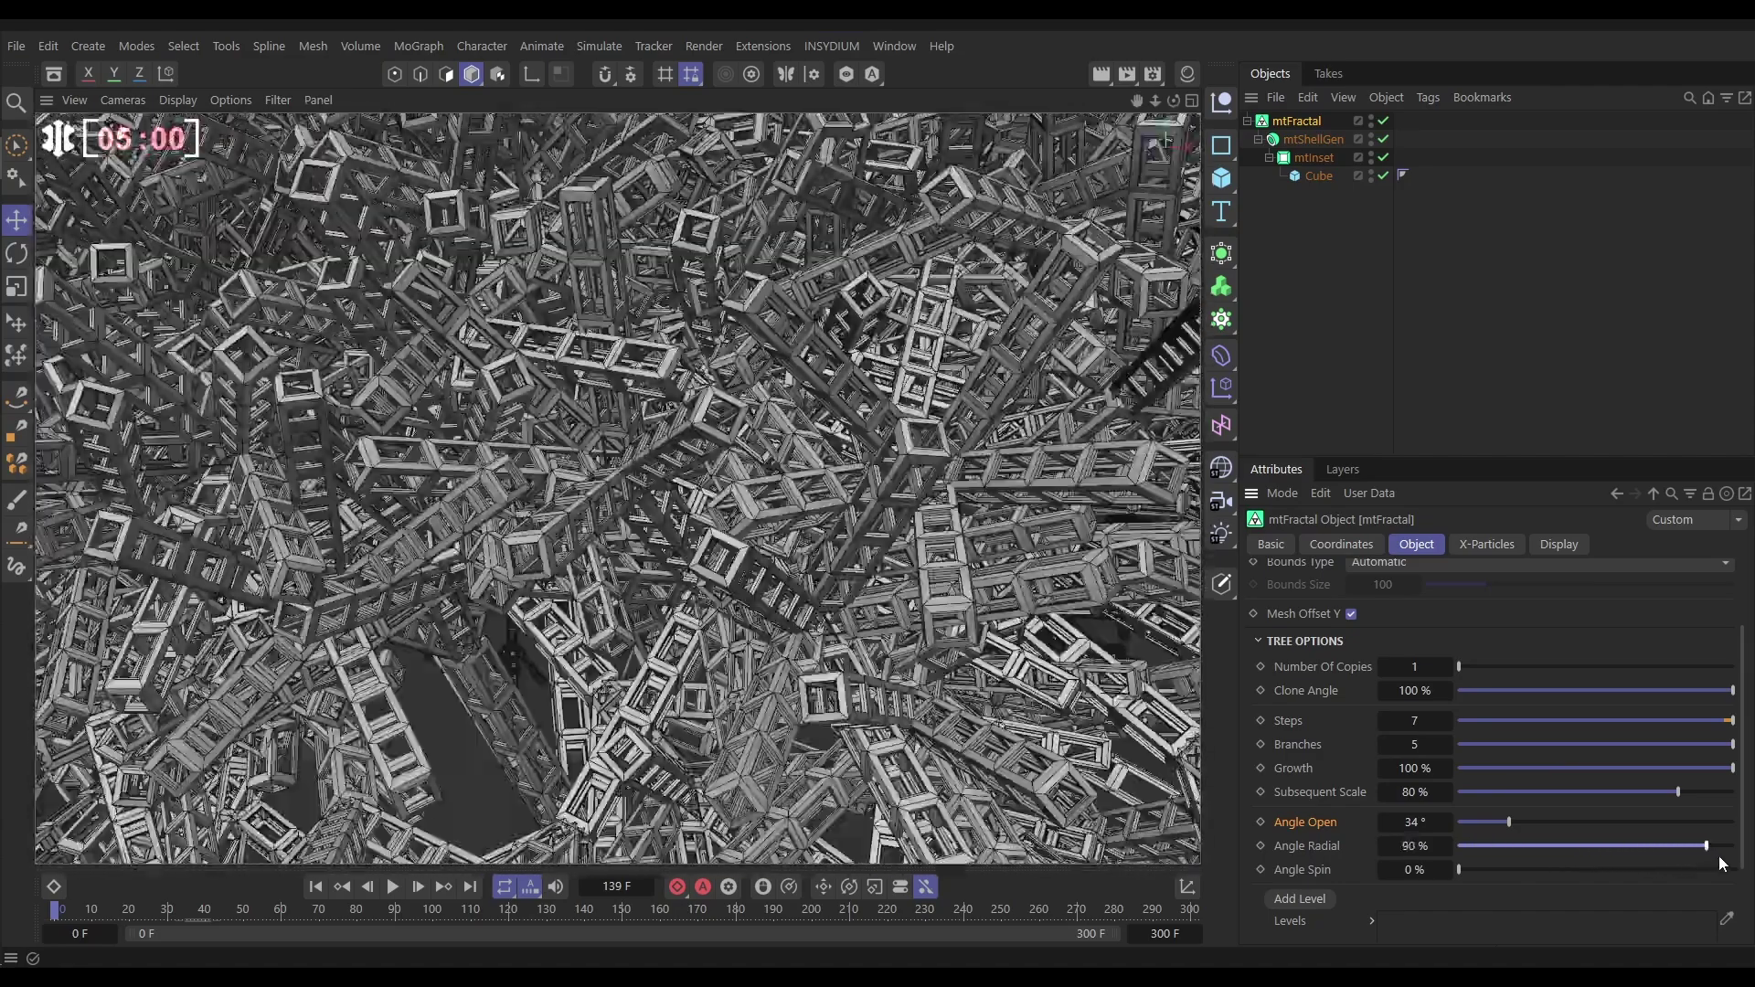
{"action": "scroll", "coordinate": [548, 496], "scroll_direction": "down", "scroll_amount": 10}
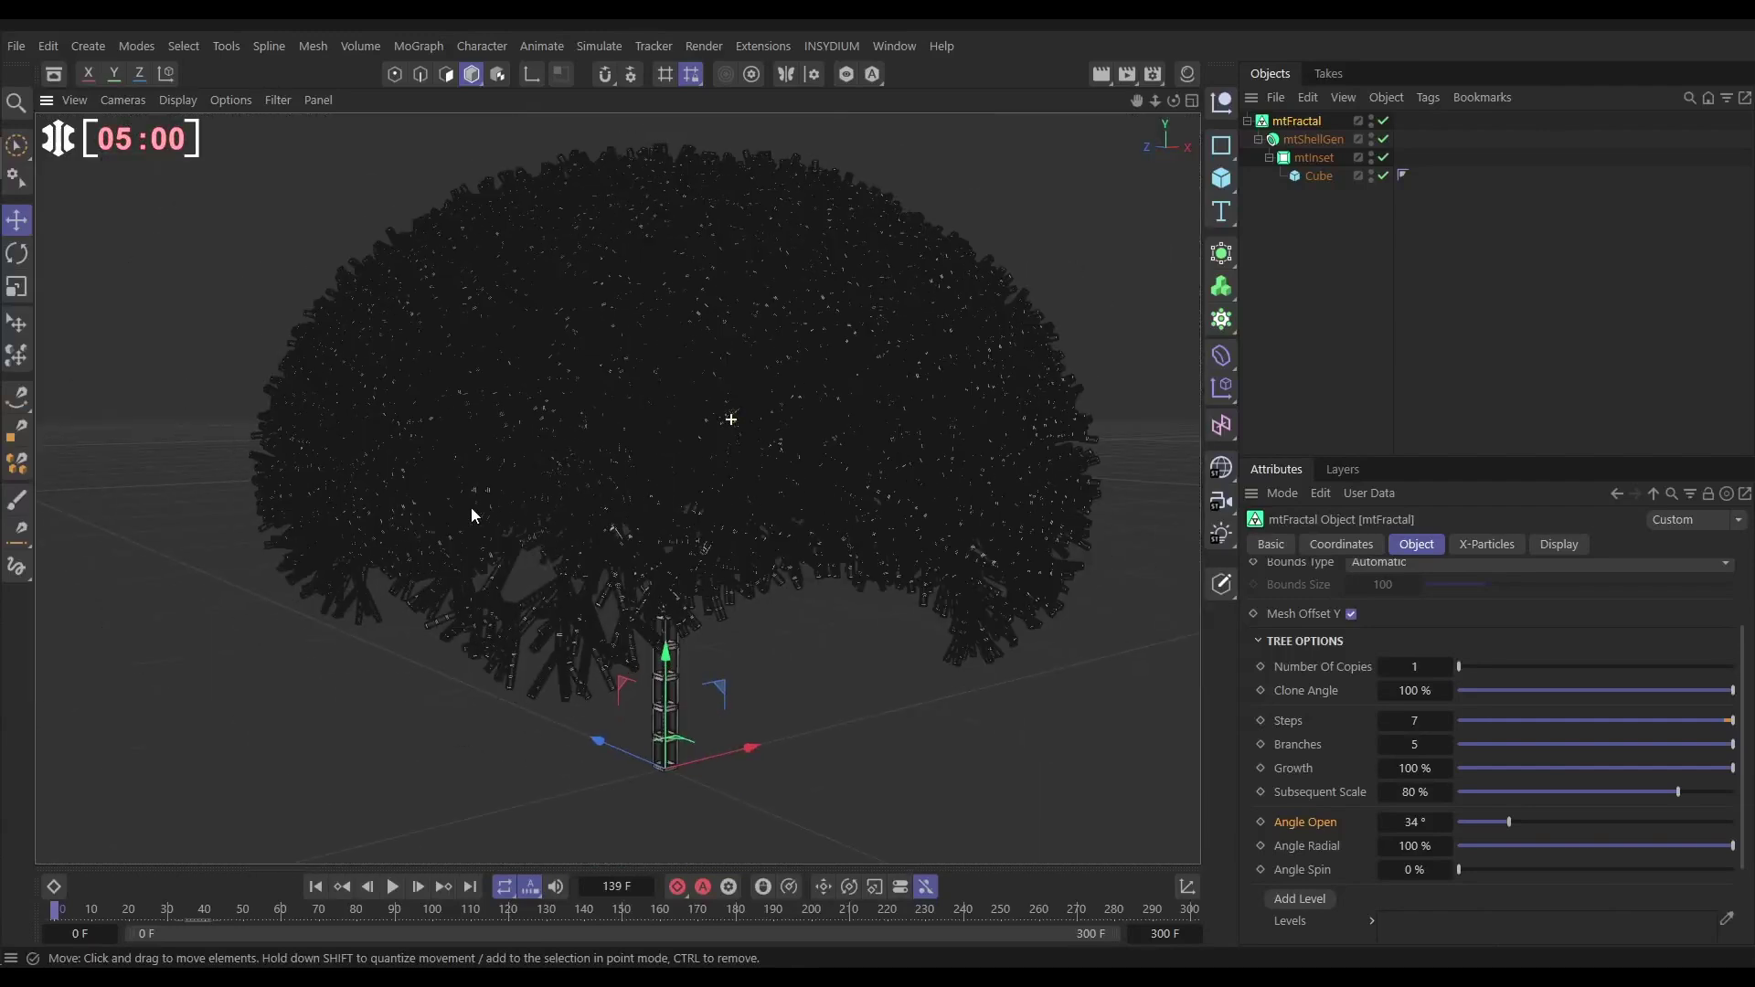